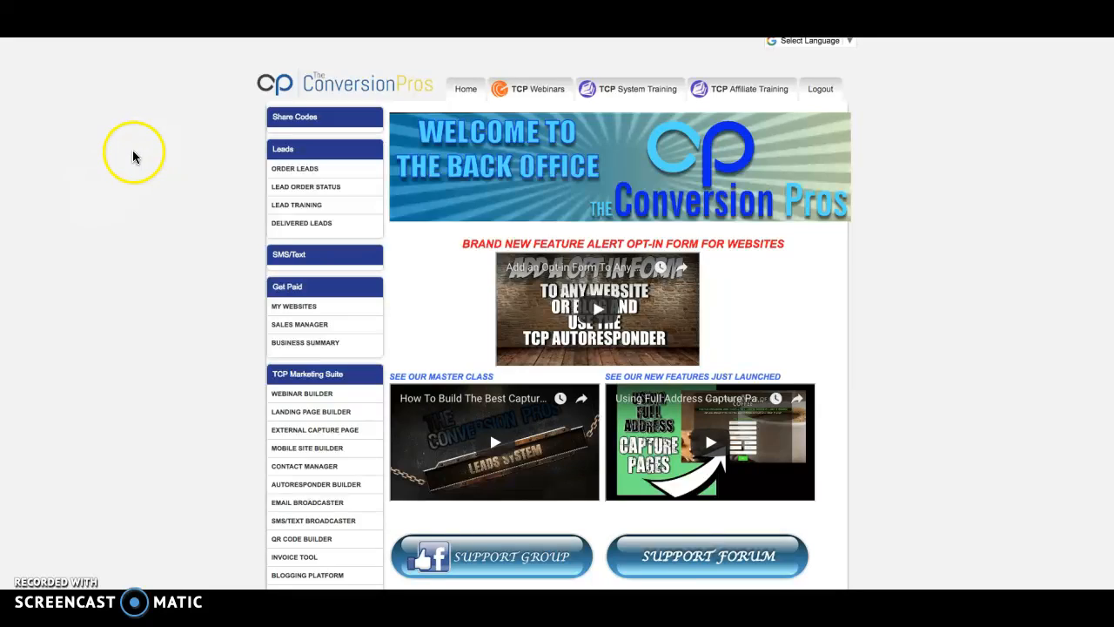
Step: Open the Autoresponder Builder in the TCP Marketing Suite
scroll(136, 160, "down", 3)
scroll(136, 160, "down", 2)
scroll(135, 160, "up", 5)
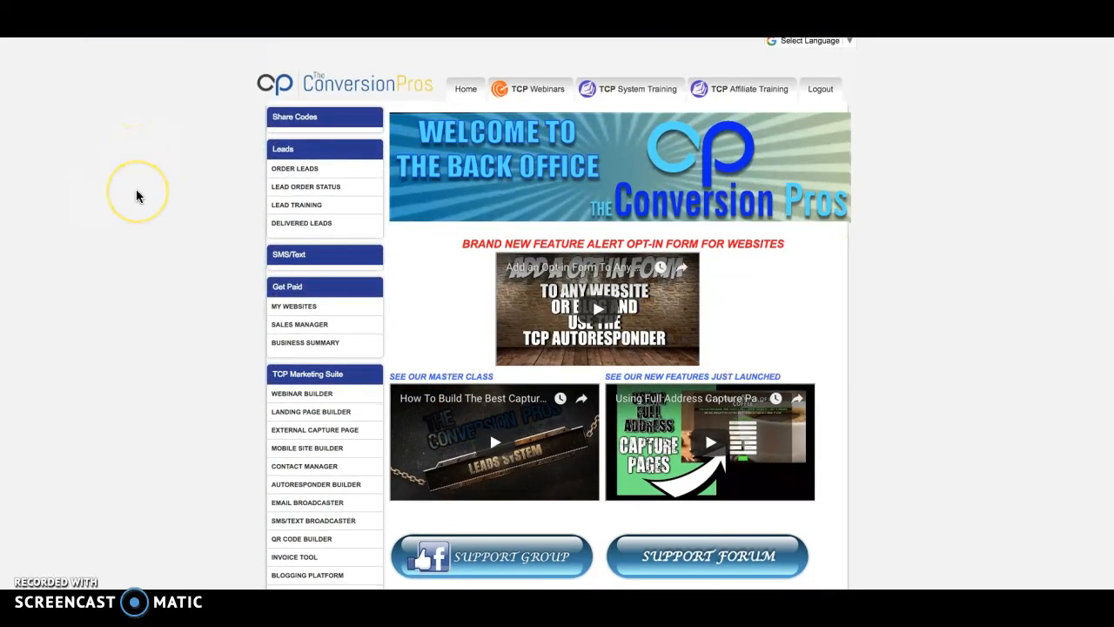
scroll(136, 195, "down", 5)
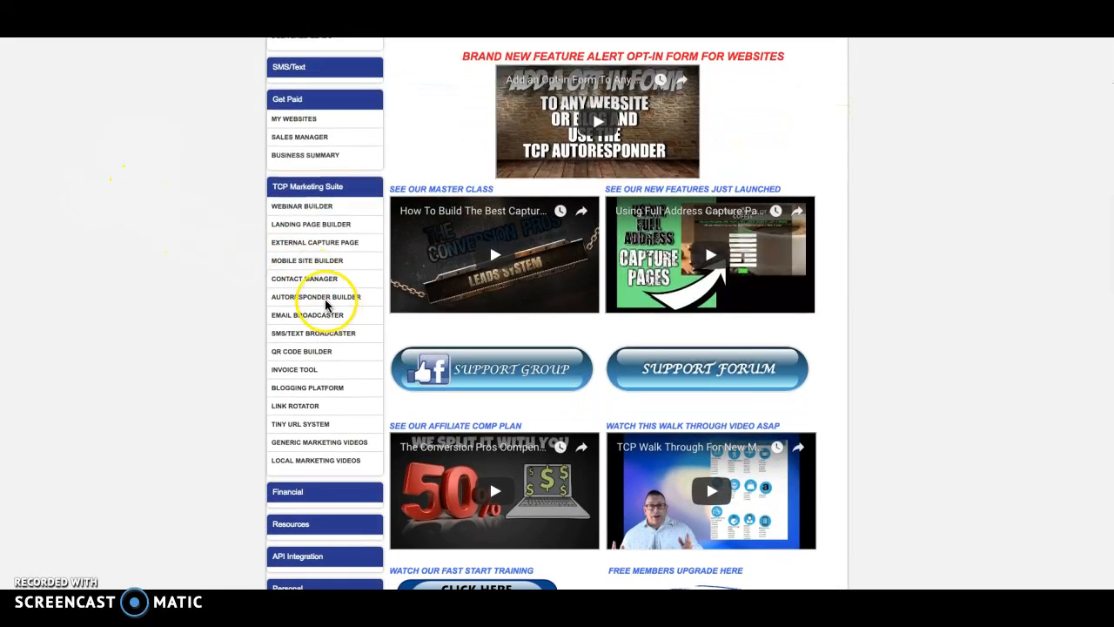
left_click(298, 305)
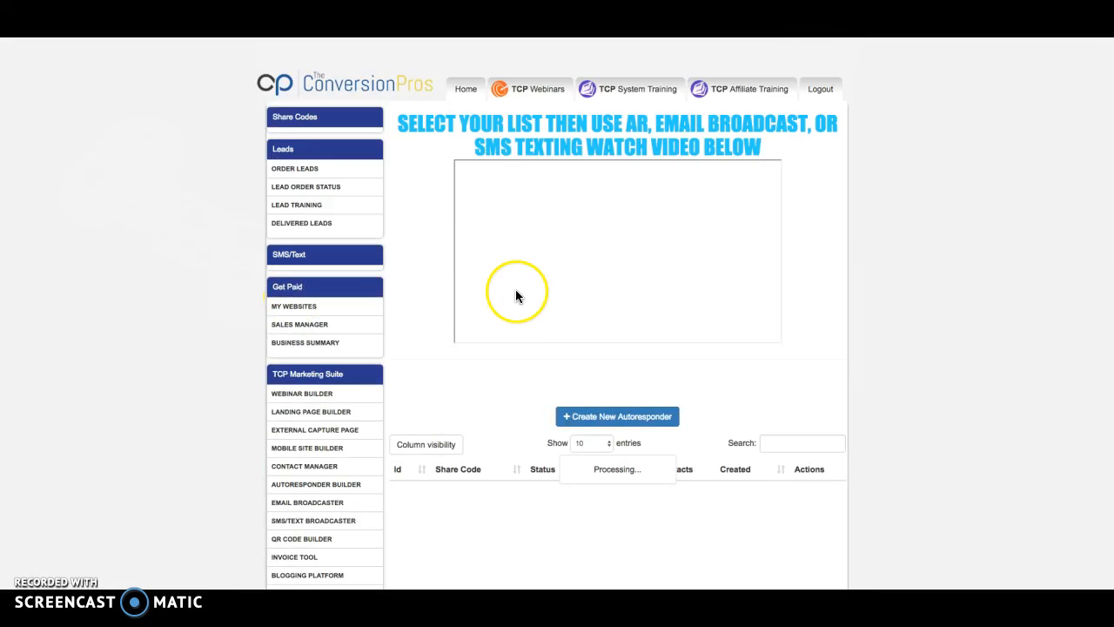
Step: Examine the existing autoresponder lists, including their labels, statuses and contact counts
scroll(515, 296, "down", 5)
scroll(516, 296, "down", 2)
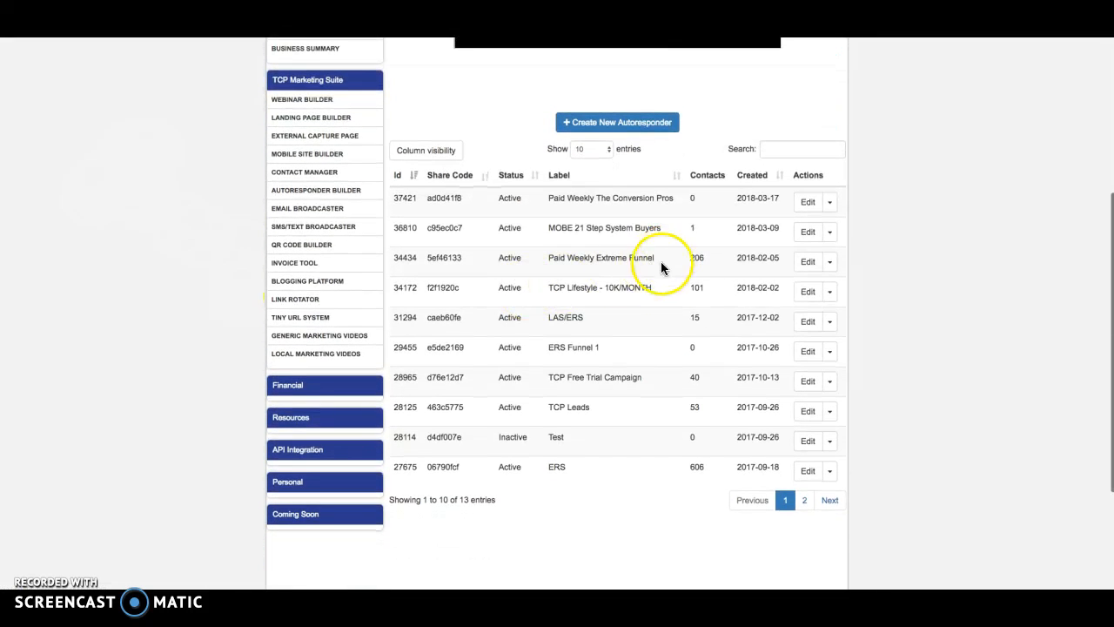
scroll(568, 303, "down", 2)
scroll(571, 302, "up", 2)
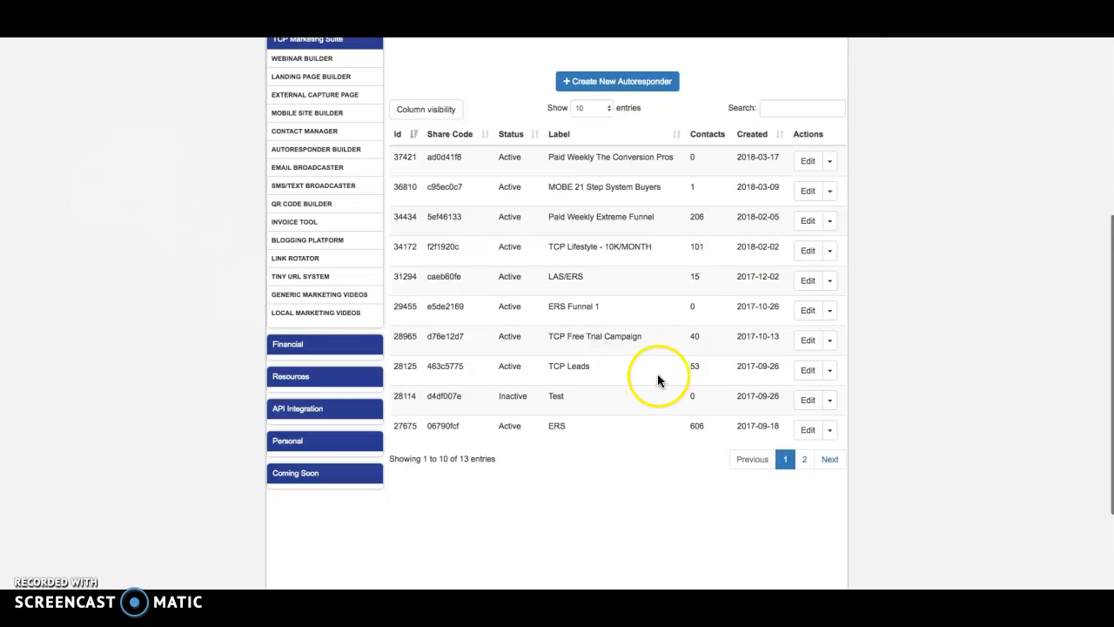
scroll(657, 301, "up", 1)
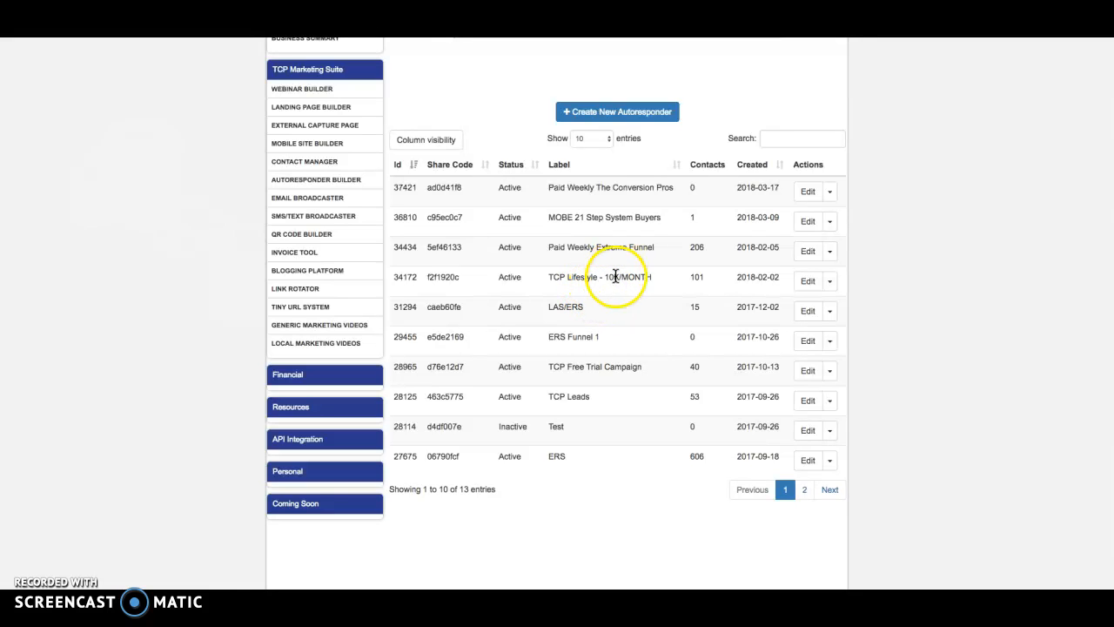
scroll(621, 316, "down", 3)
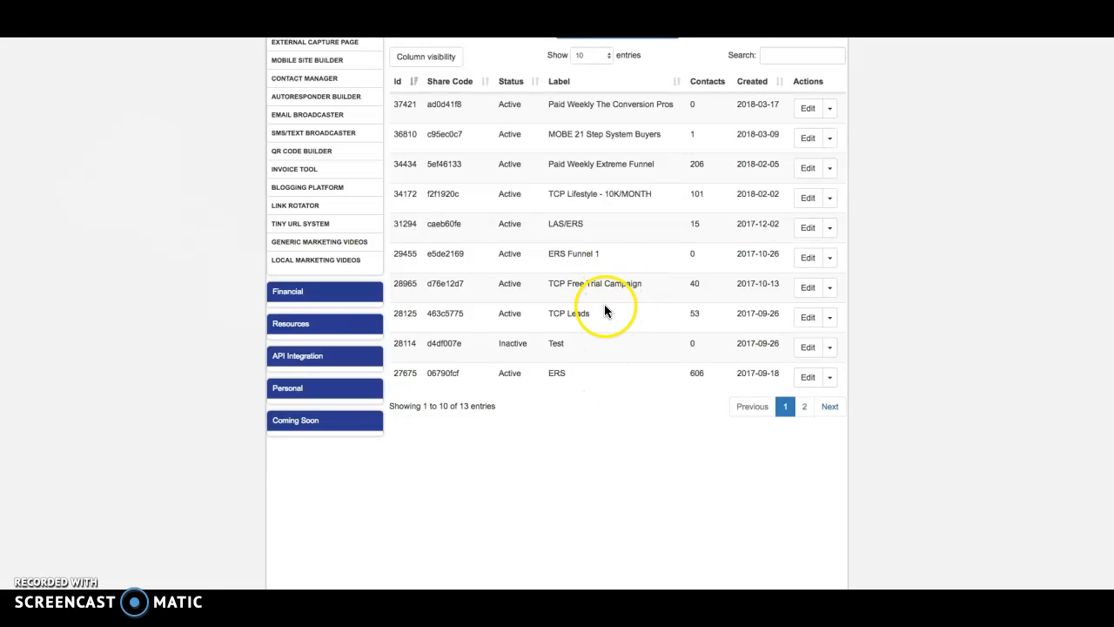
scroll(565, 238, "up", 3)
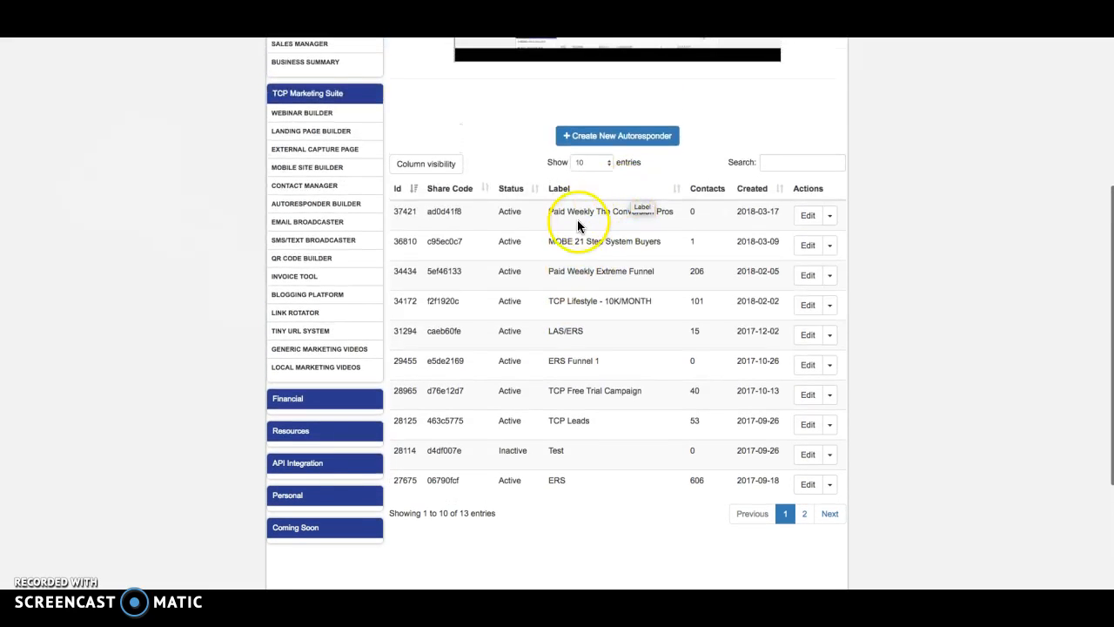
scroll(601, 253, "down", 3)
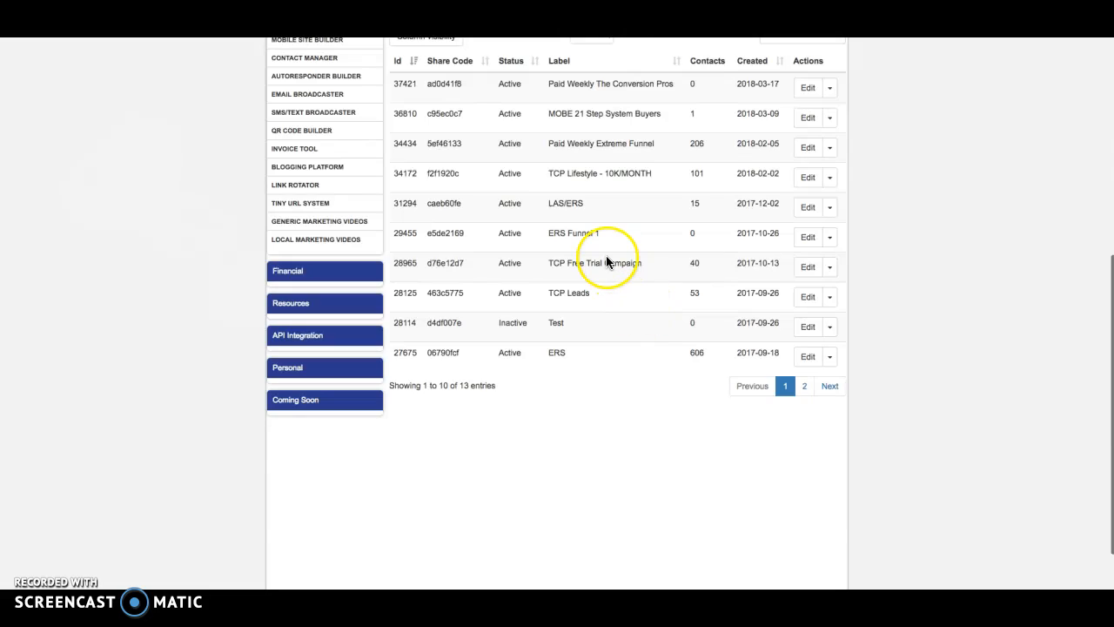
scroll(606, 261, "up", 1)
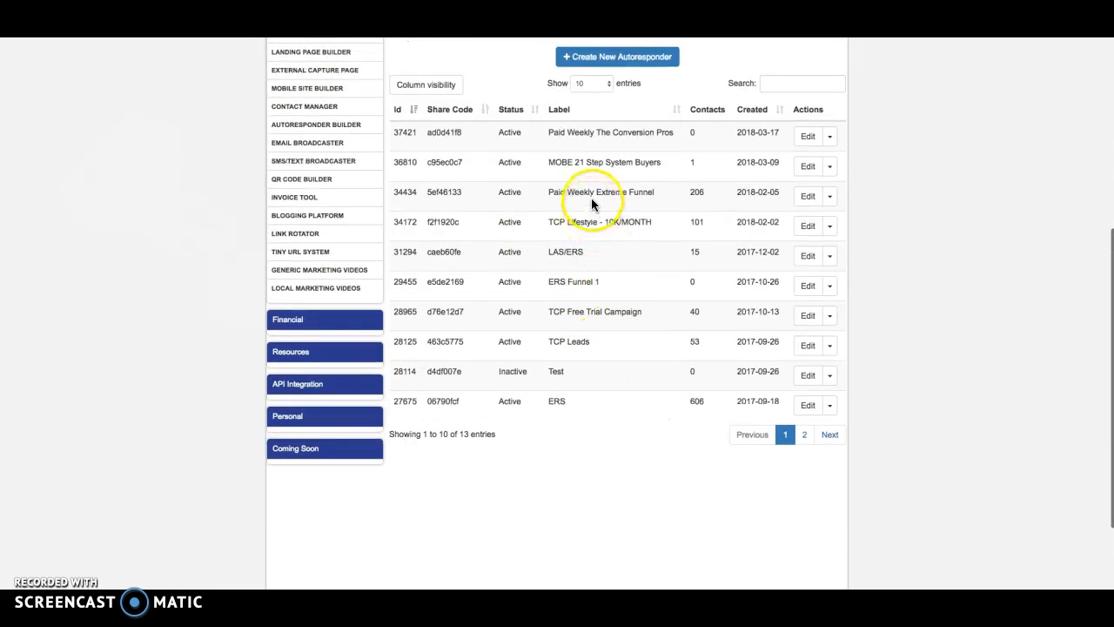
Step: Set the autoresponder table to show 25 entries
scroll(591, 198, "up", 1)
left_click(609, 100)
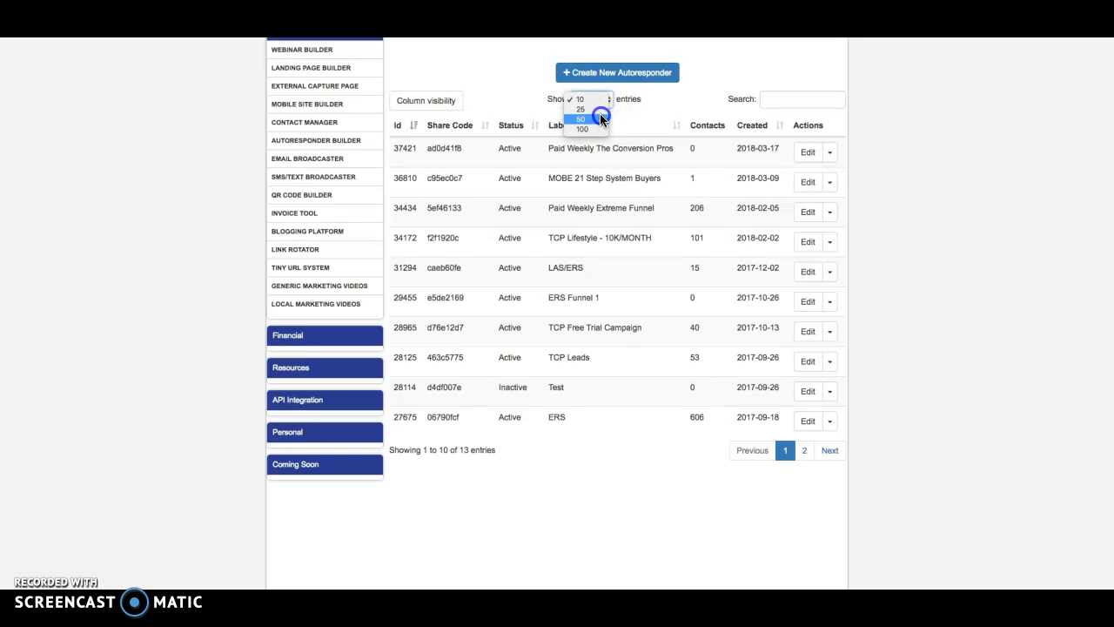
left_click(581, 108)
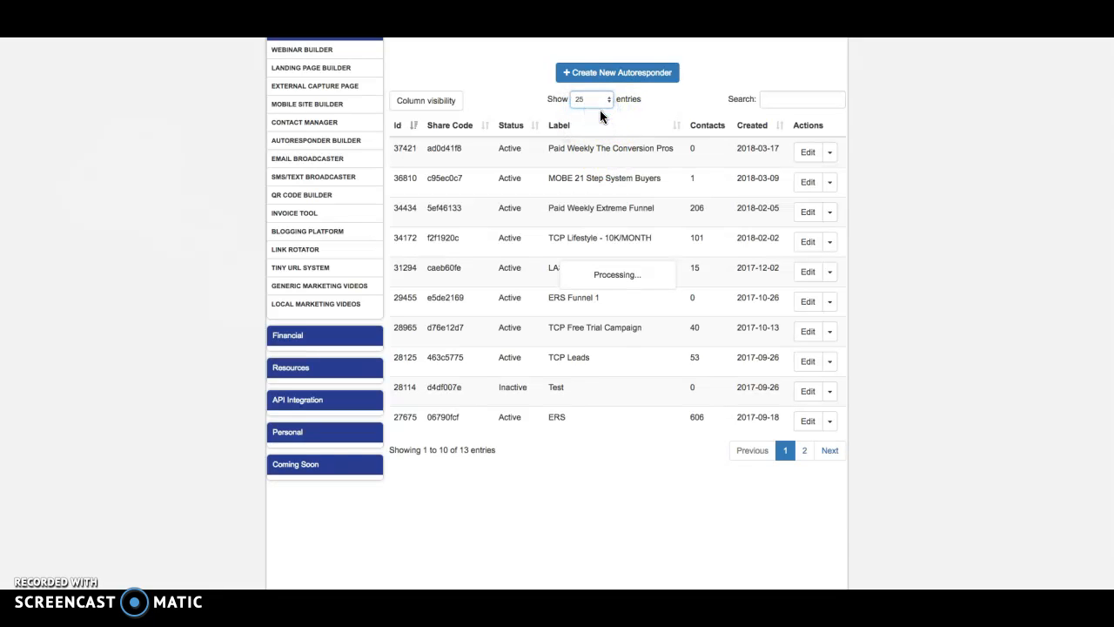
Step: Compare the contact counts across the full autoresponder table, particularly for Main List and Paid Weekly Extreme Funnel
scroll(596, 236, "down", 2)
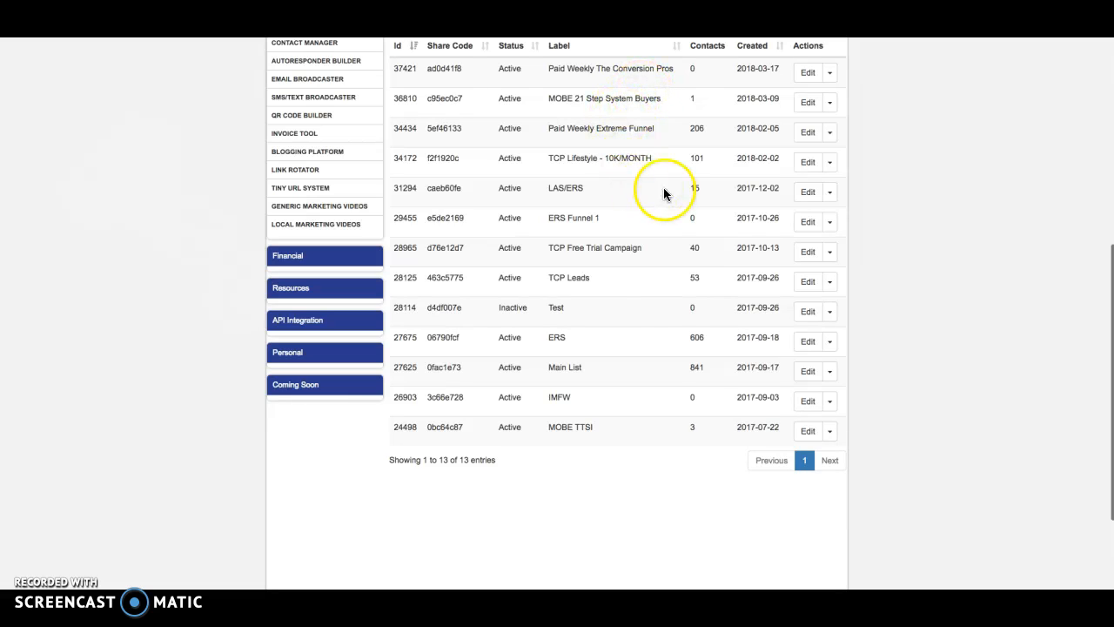
double_click(697, 368)
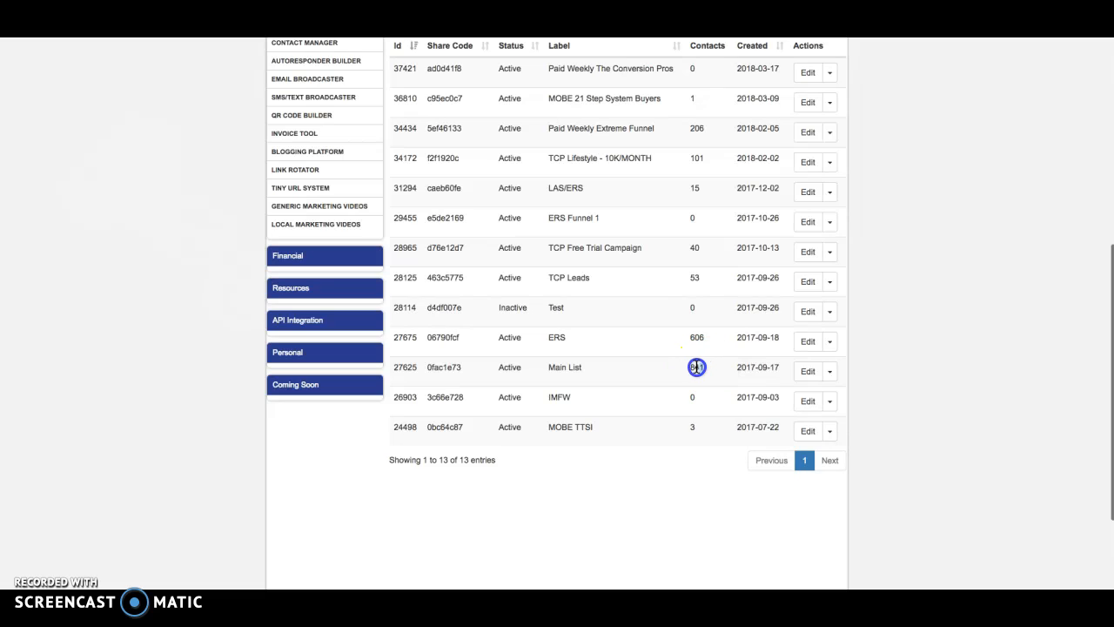
double_click(697, 129)
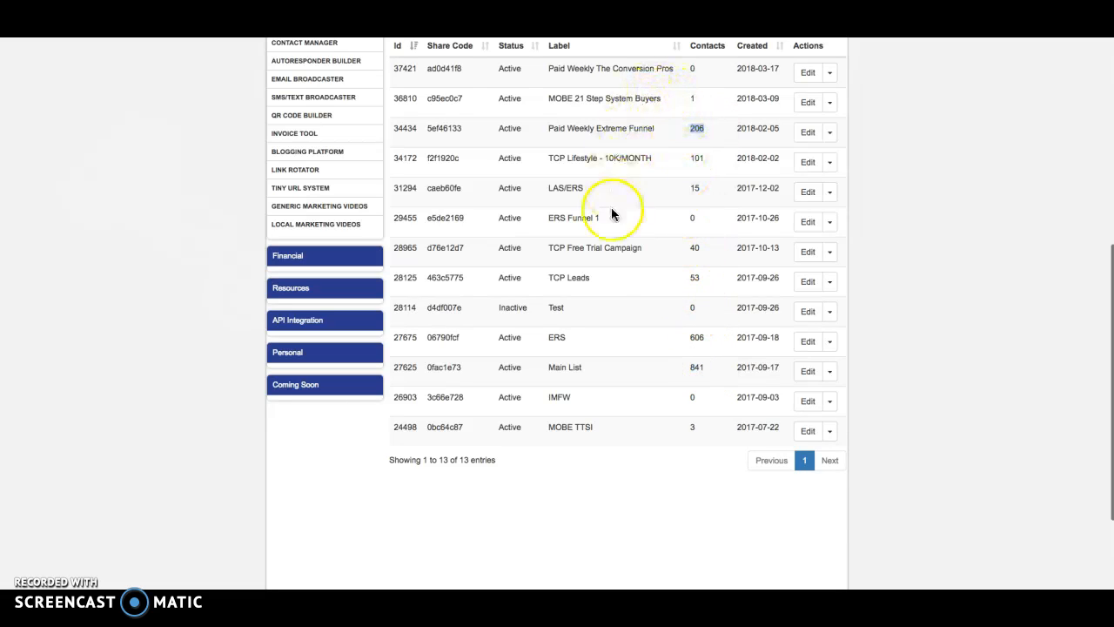
scroll(597, 112, "down", 1)
scroll(679, 244, "up", 1)
double_click(698, 367)
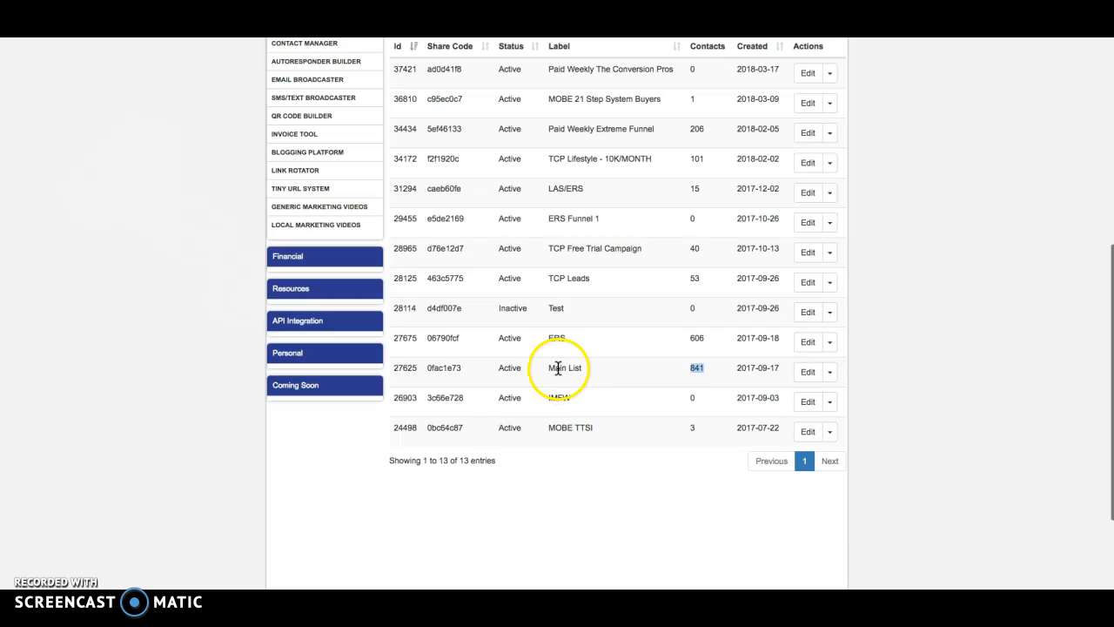
scroll(575, 331, "up", 3)
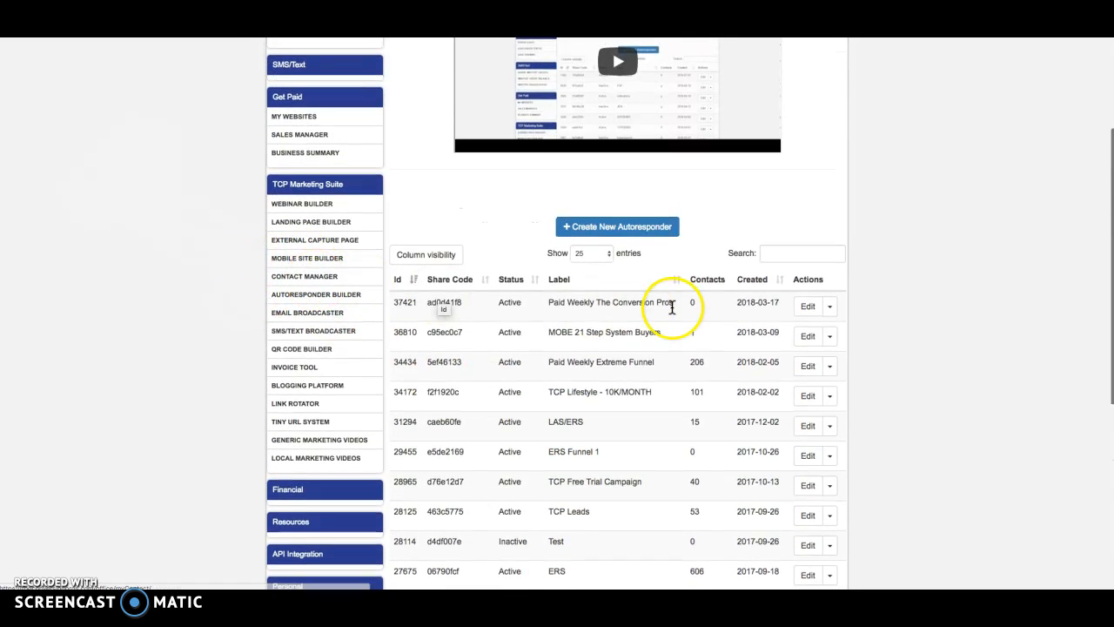
scroll(671, 300, "down", 3)
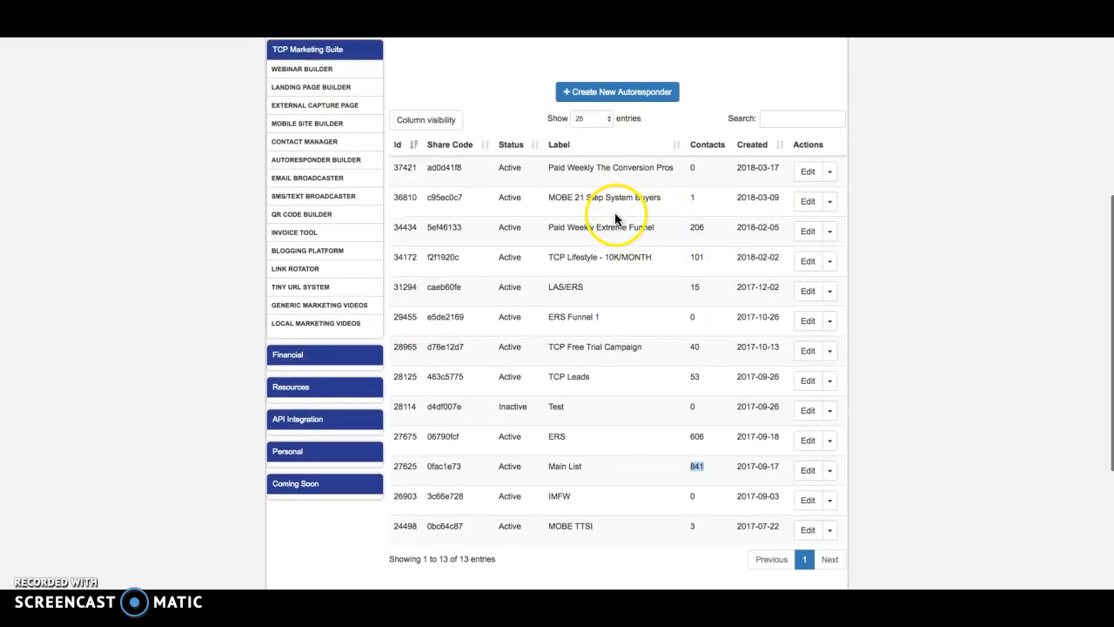
scroll(623, 197, "down", 1)
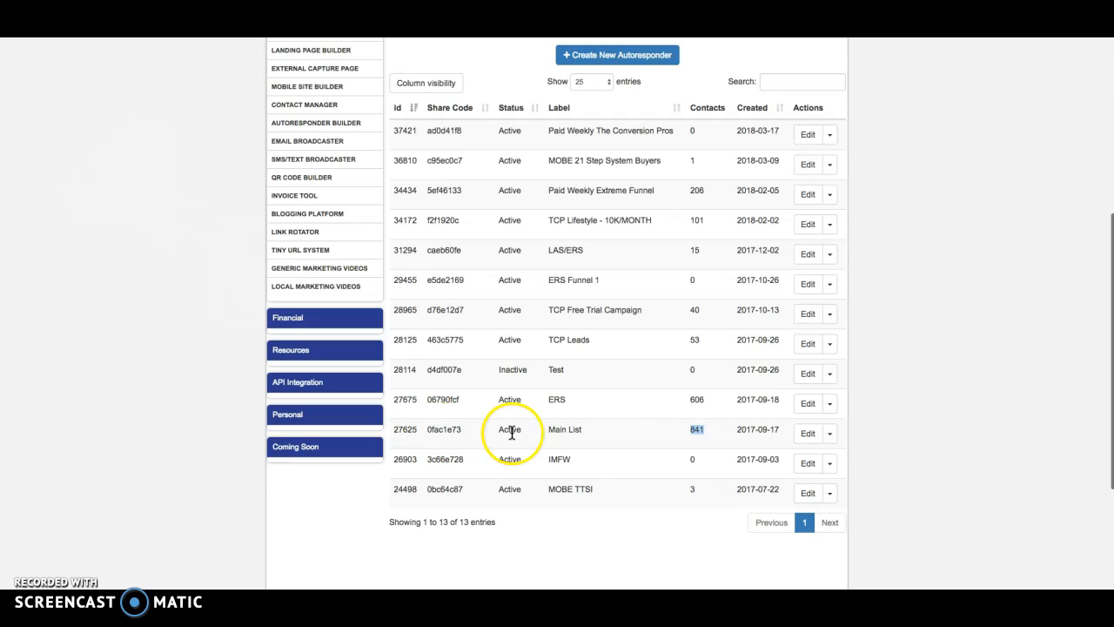
scroll(628, 440, "up", 1)
scroll(628, 440, "down", 5)
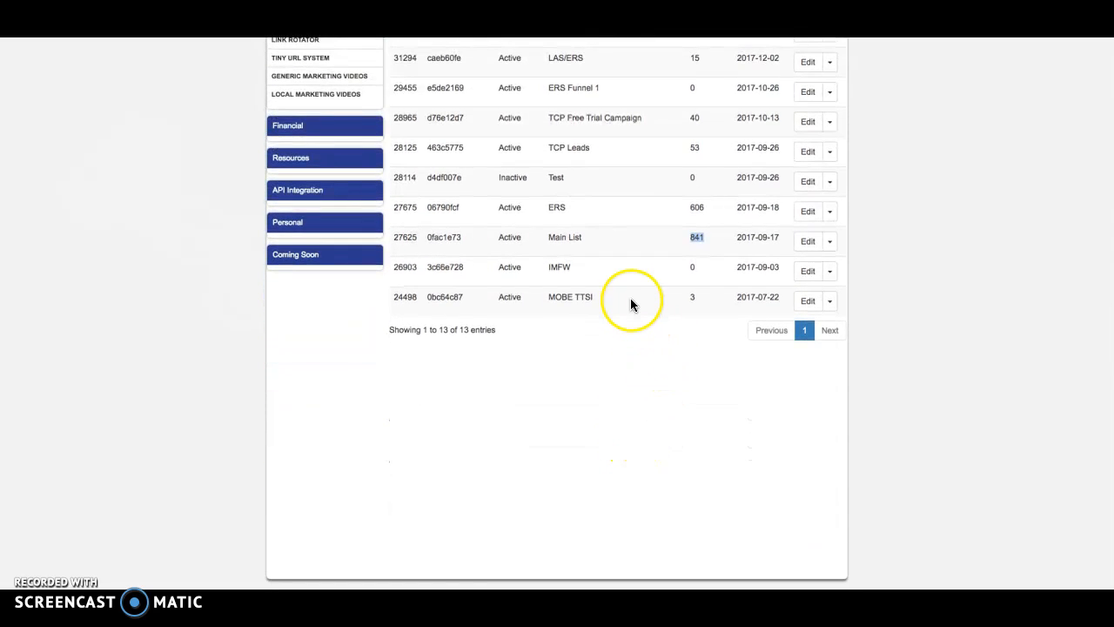
scroll(697, 188, "up", 5)
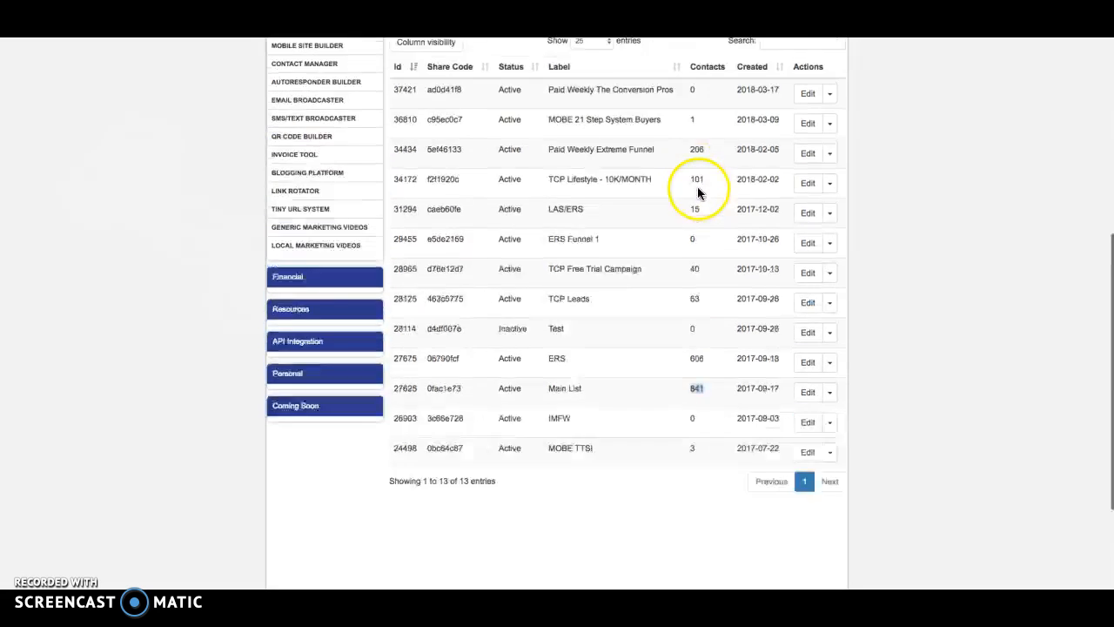
scroll(668, 185, "down", 5)
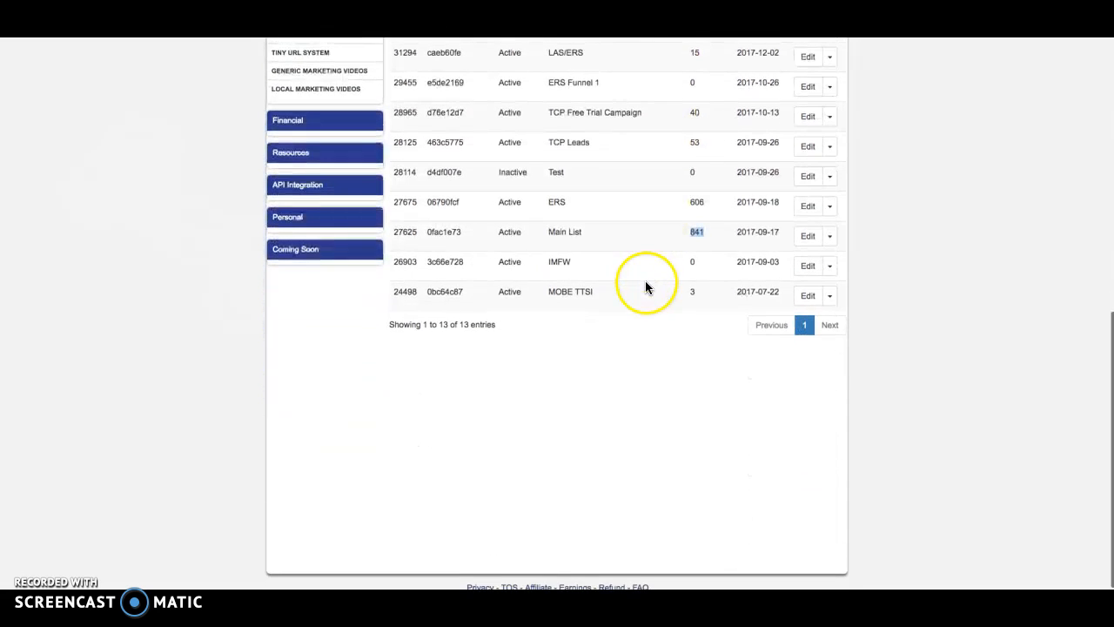
scroll(645, 280, "up", 5)
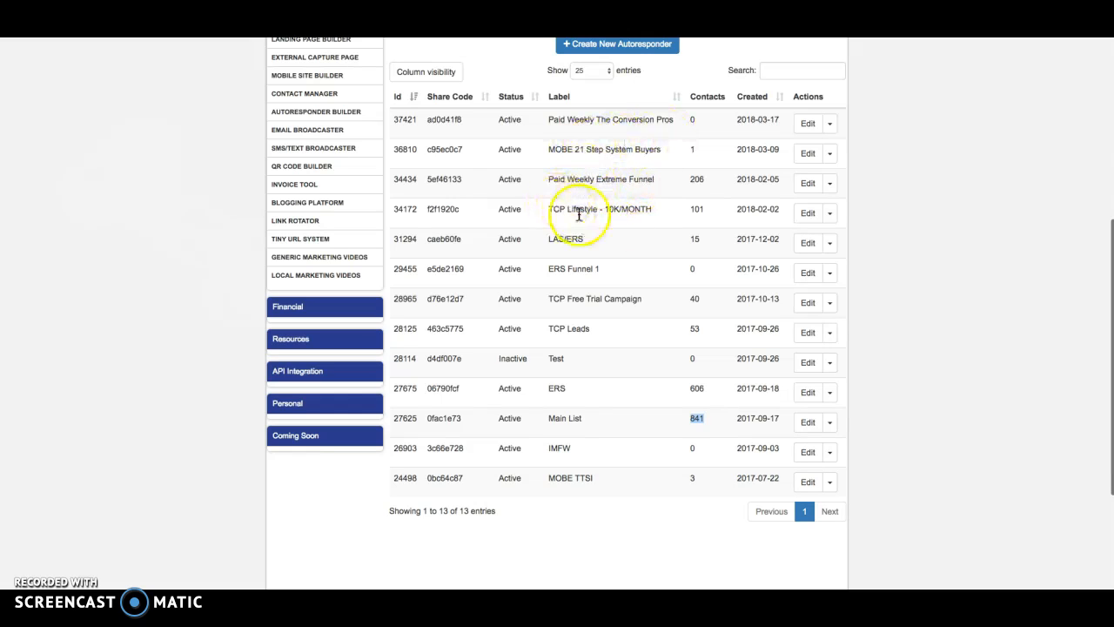
Step: Open the Main List autoresponder for editing and view its details and email series
scroll(620, 246, "down", 1)
scroll(620, 246, "down", 2)
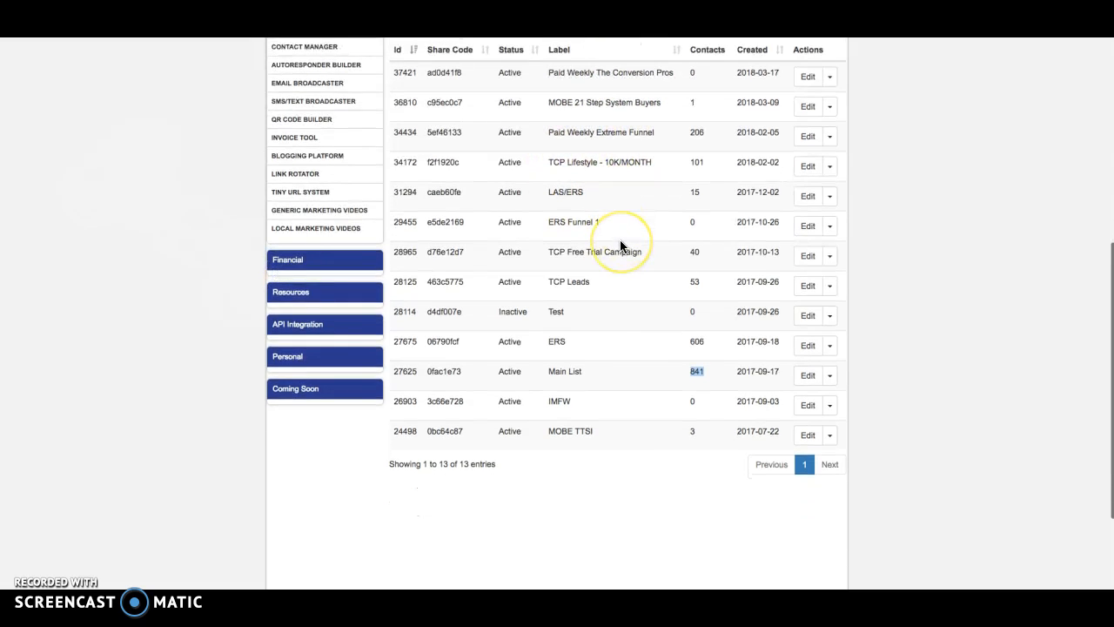
left_click(801, 328)
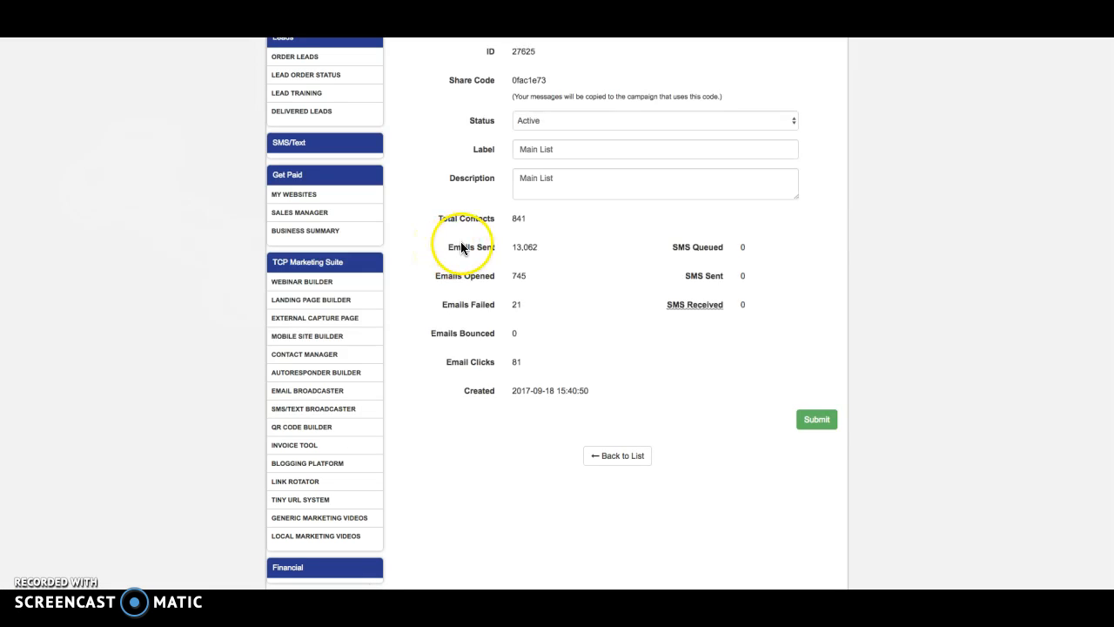
scroll(609, 249, "up", 3)
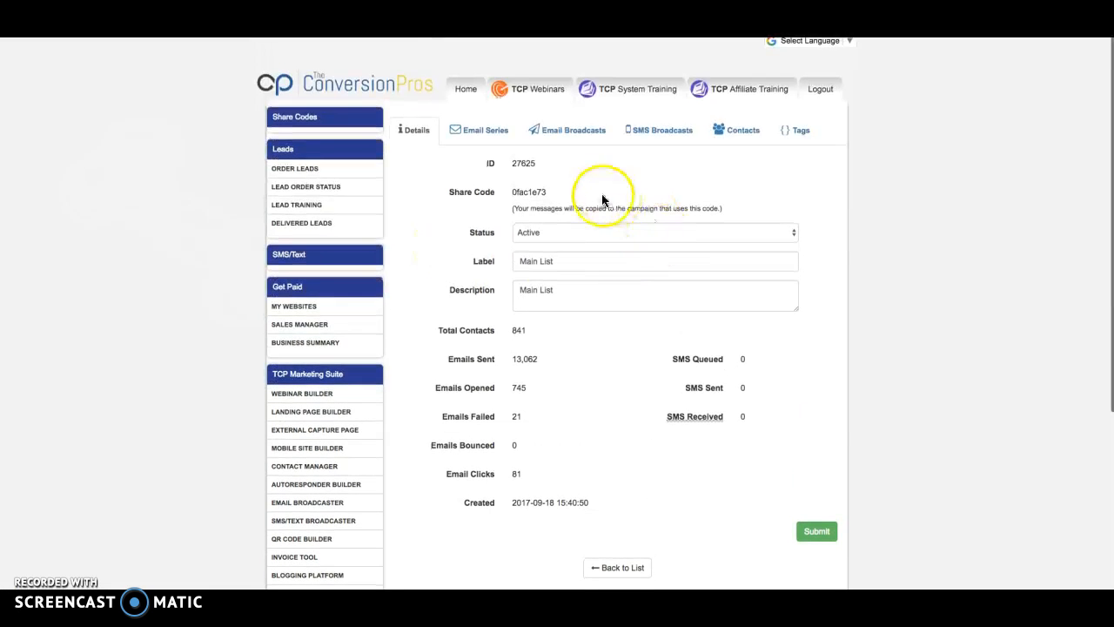
scroll(472, 256, "down", 2)
scroll(472, 227, "up", 2)
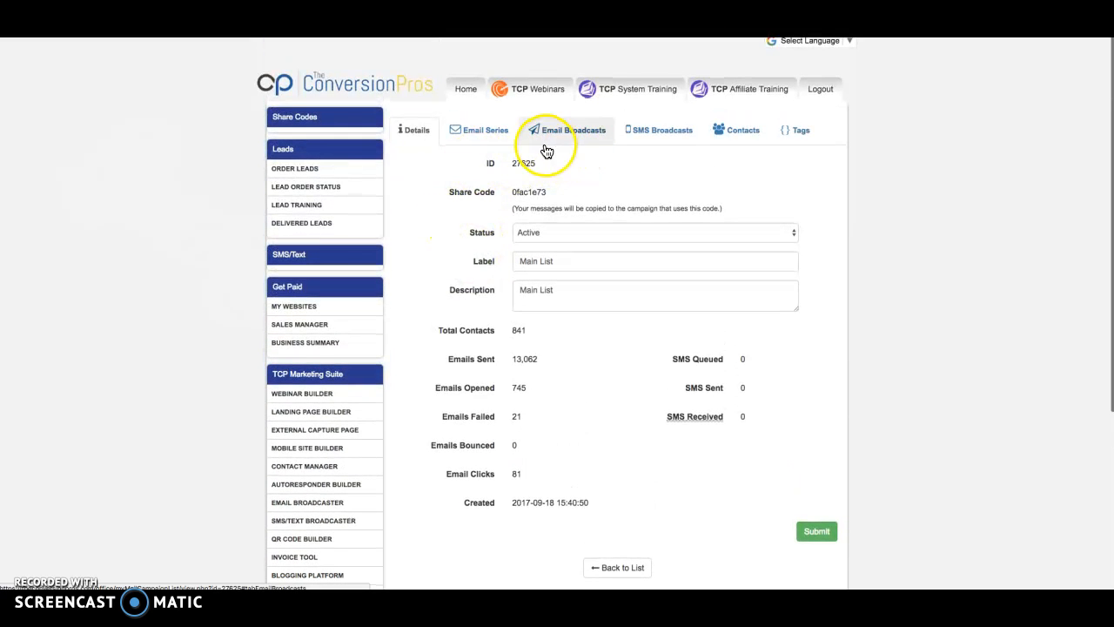
left_click(479, 132)
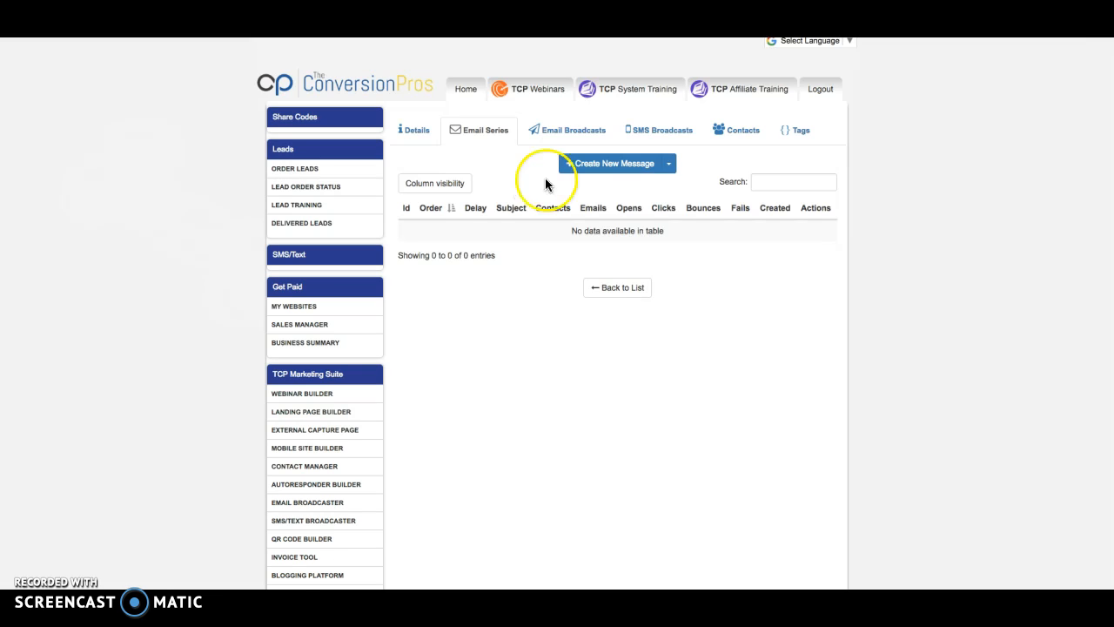
Step: Open the email broadcasts of Main List and set the table to show 100 entries
left_click(575, 131)
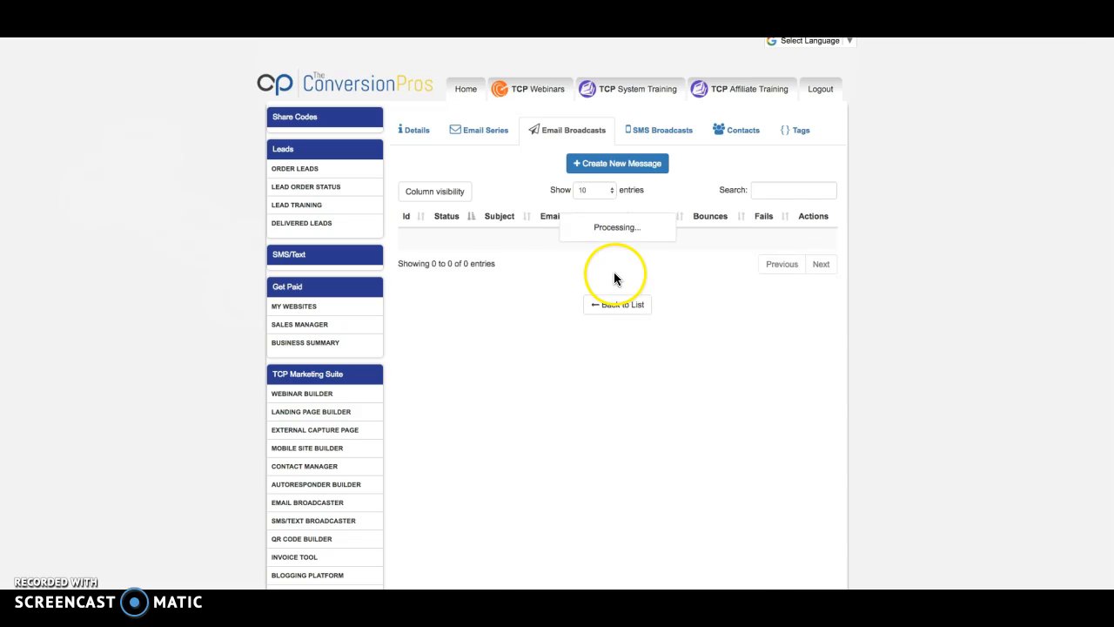
scroll(653, 278, "down", 3)
scroll(648, 277, "up", 3)
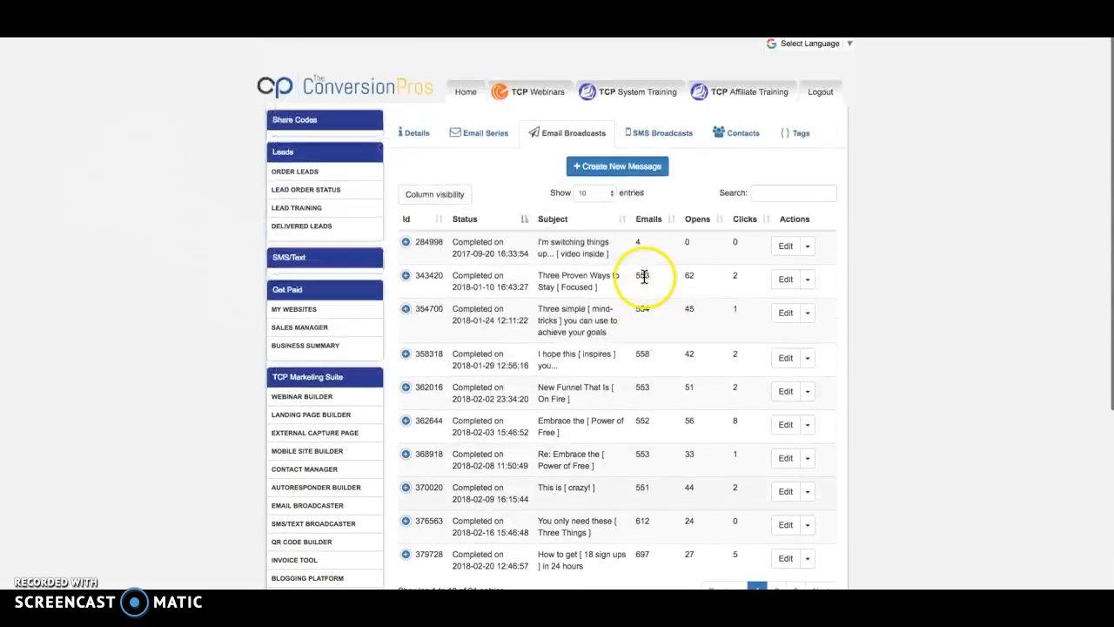
scroll(635, 273, "down", 3)
left_click(592, 77)
left_click(588, 101)
scroll(626, 149, "down", 1)
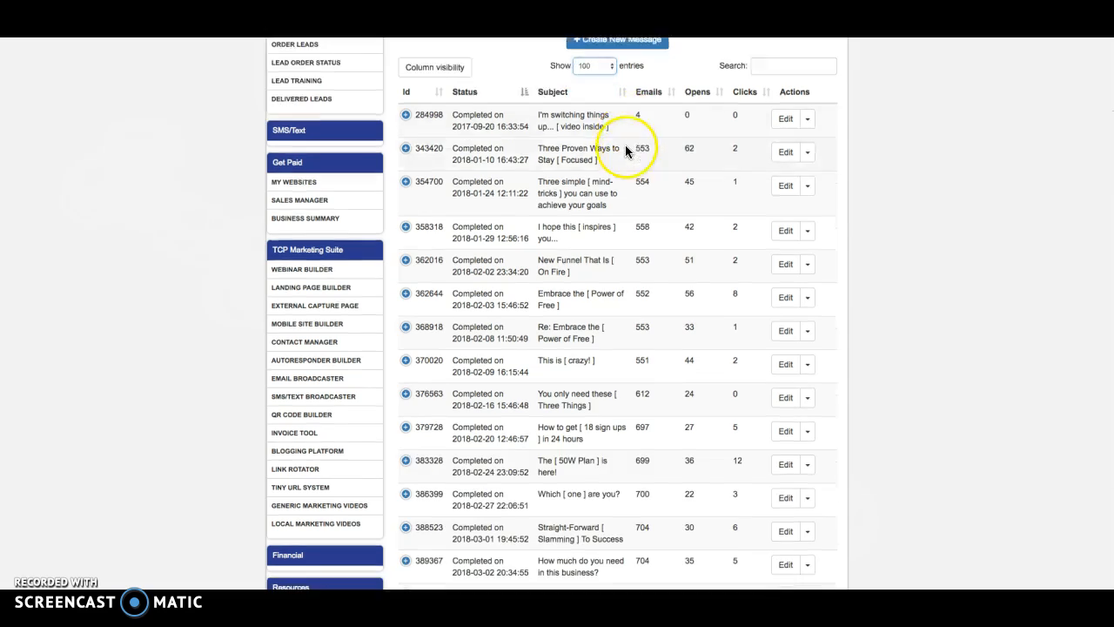
Step: Review the completed email broadcasts by subject, emails sent, opens and clicks
scroll(635, 143, "down", 10)
scroll(641, 169, "up", 12)
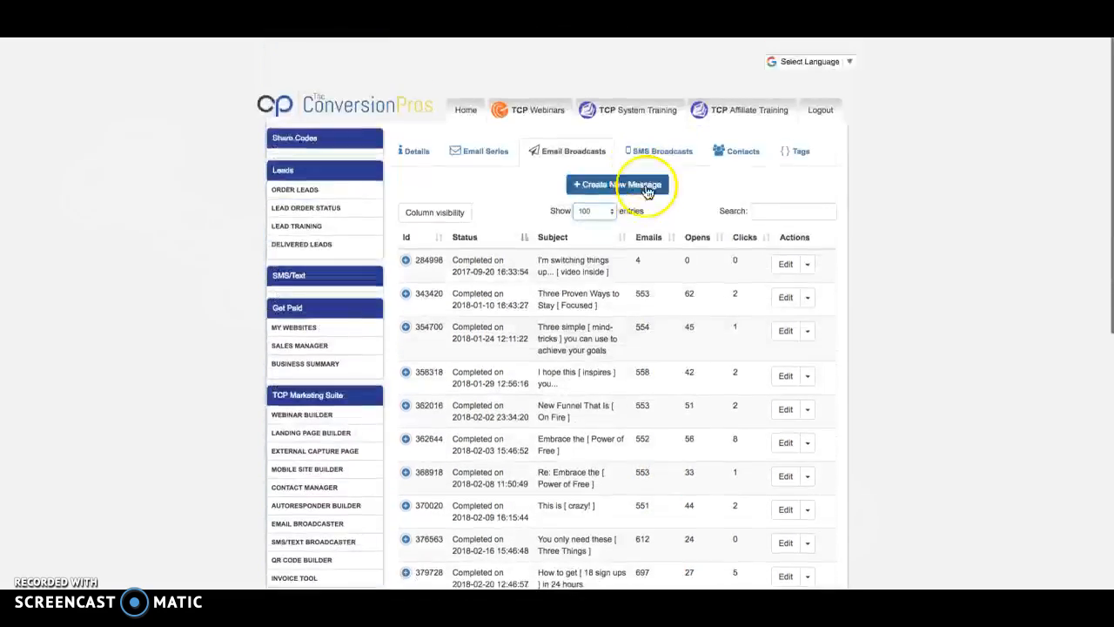
scroll(647, 192, "down", 2)
scroll(651, 182, "down", 2)
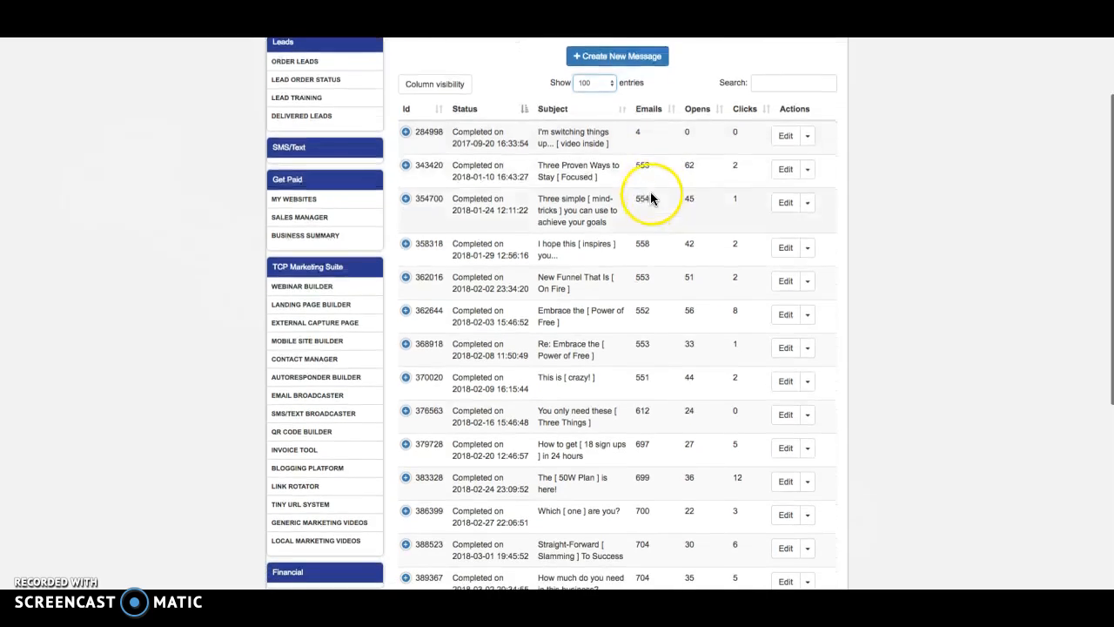
scroll(651, 198, "down", 1)
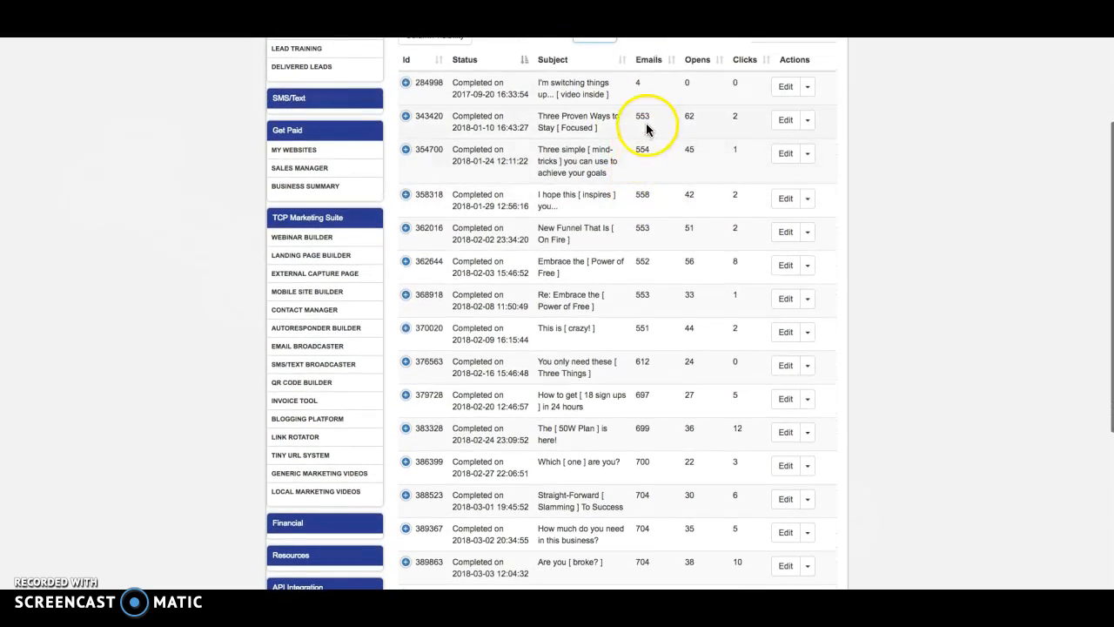
scroll(648, 156, "down", 4)
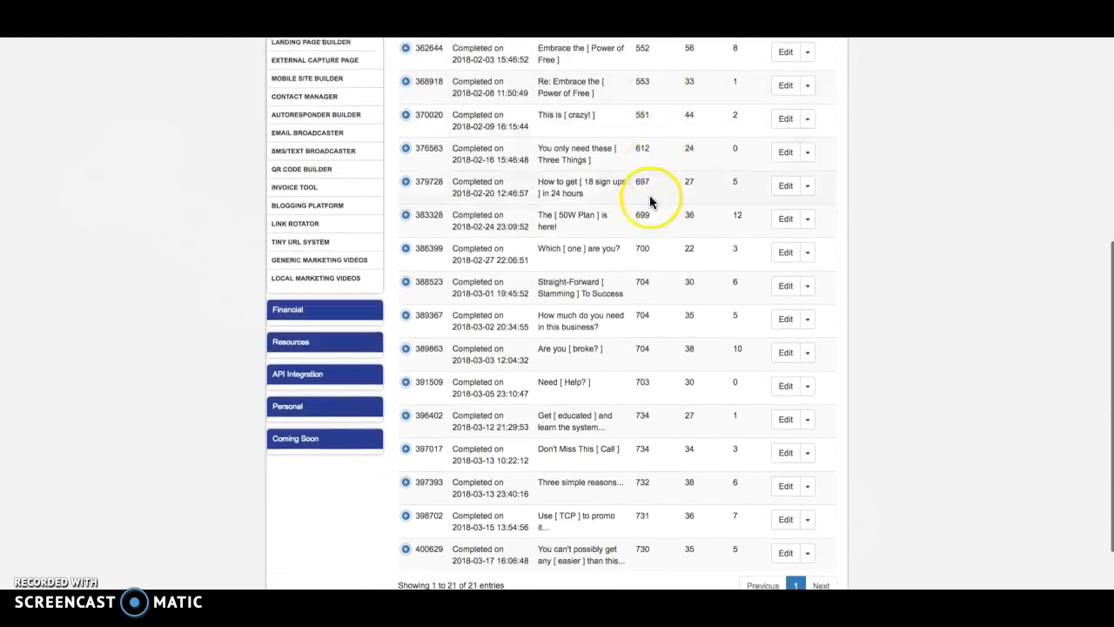
Step: Open the latest completed broadcast, "You can't possibly get any [ easier ] than this...", and dismiss the notice
scroll(648, 226, "down", 2)
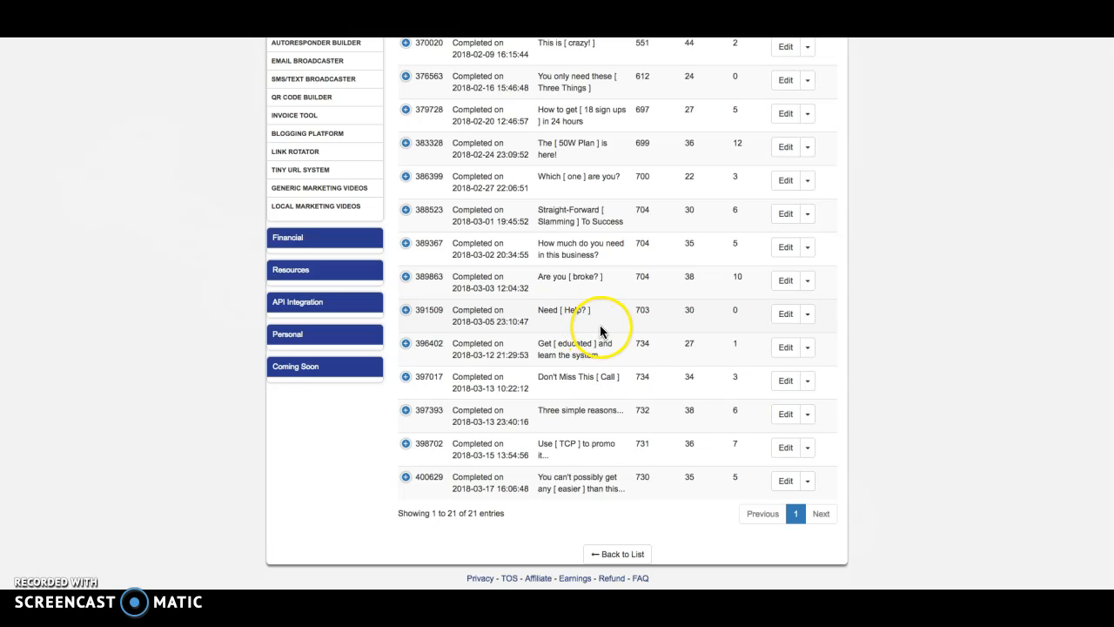
scroll(599, 324, "up", 5)
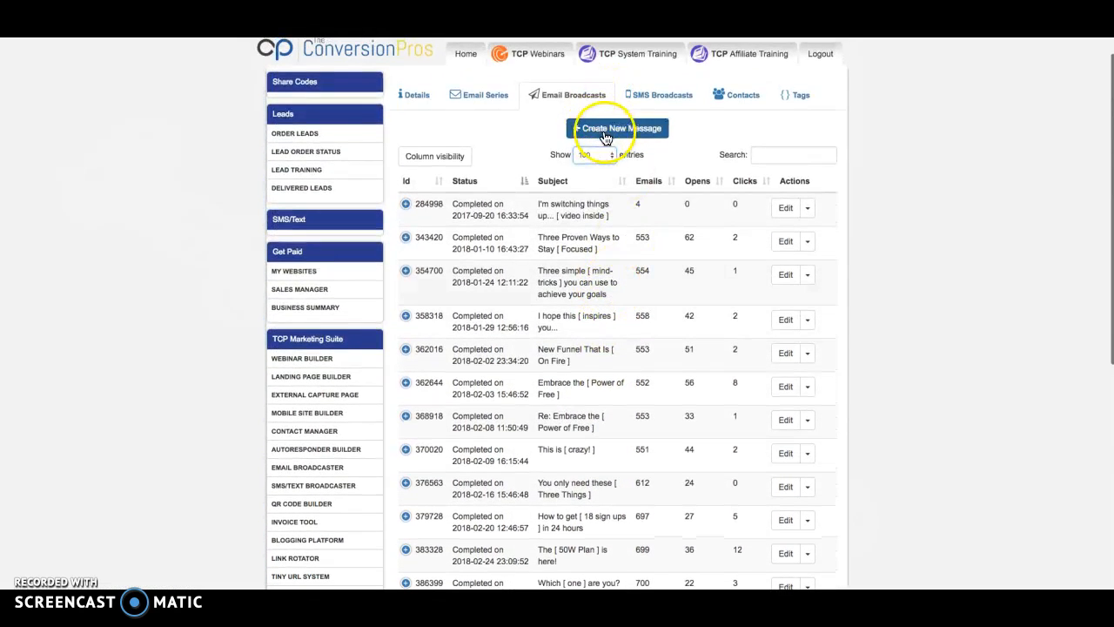
scroll(607, 227, "down", 5)
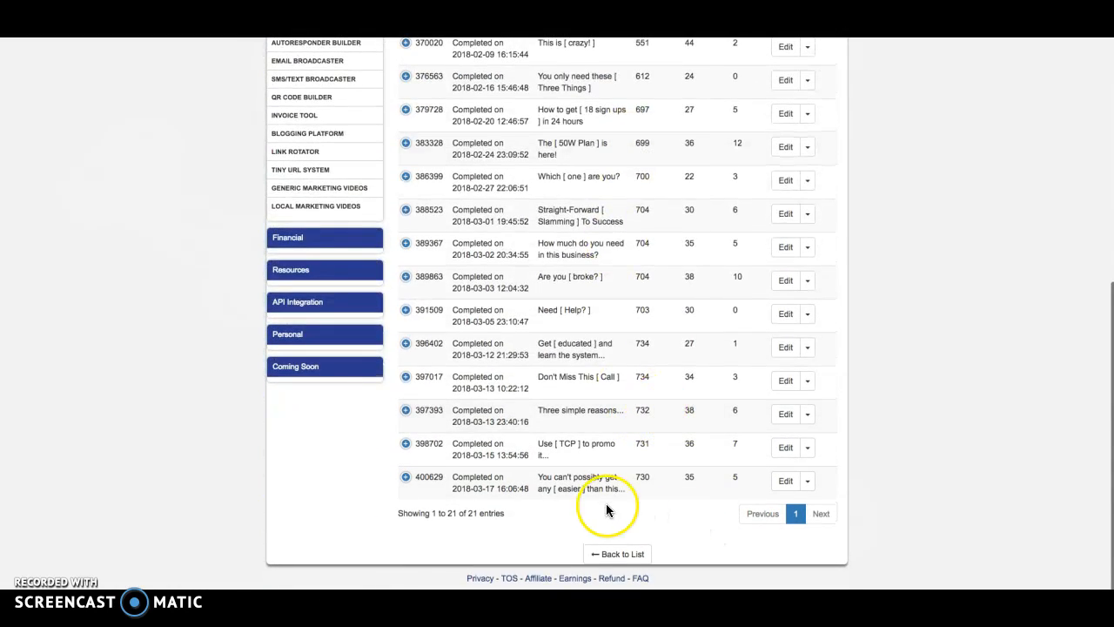
left_click(786, 481)
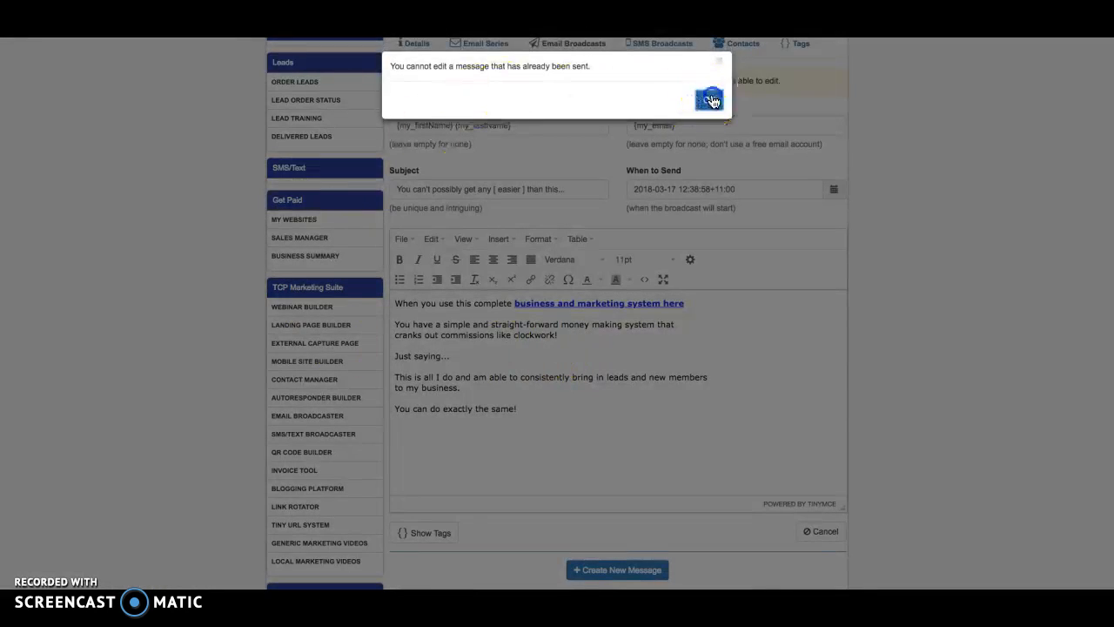
left_click(710, 97)
Step: Read through the body of the sent message down to its signature and select all of its content
scroll(583, 217, "down", 2)
scroll(539, 270, "down", 2)
scroll(552, 273, "up", 2)
scroll(552, 273, "up", 2)
scroll(530, 423, "down", 2)
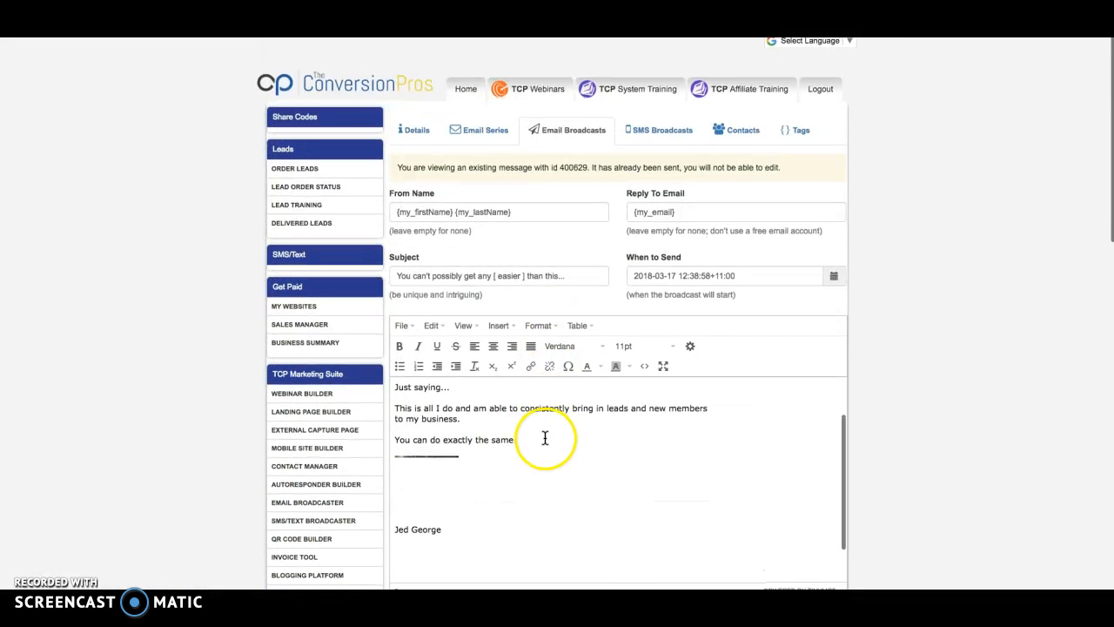
left_click(594, 430)
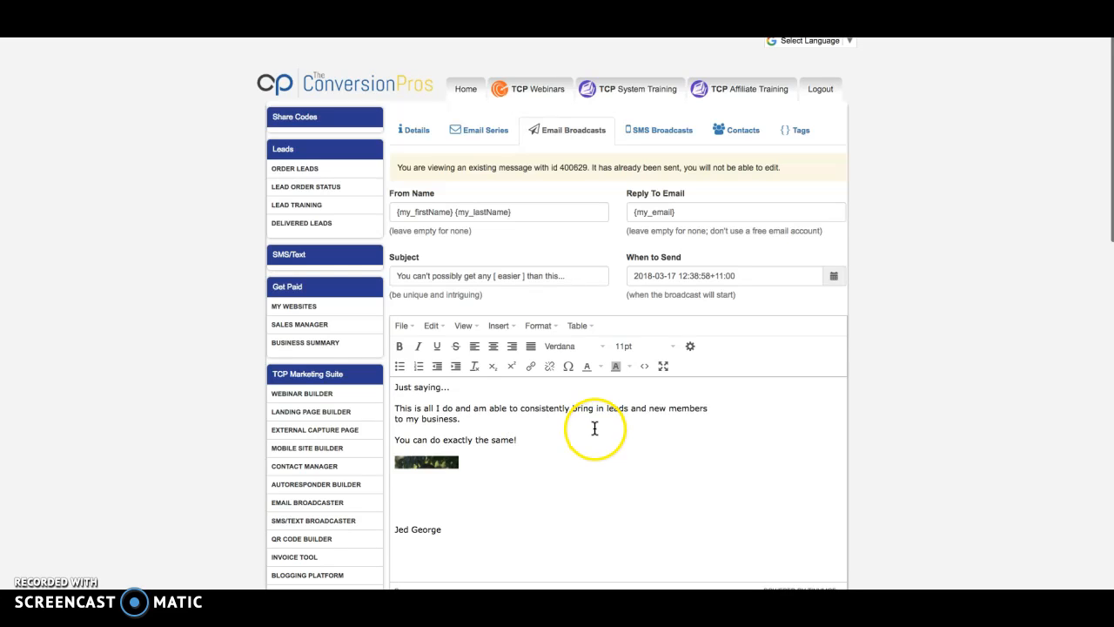
key("ctrl+a")
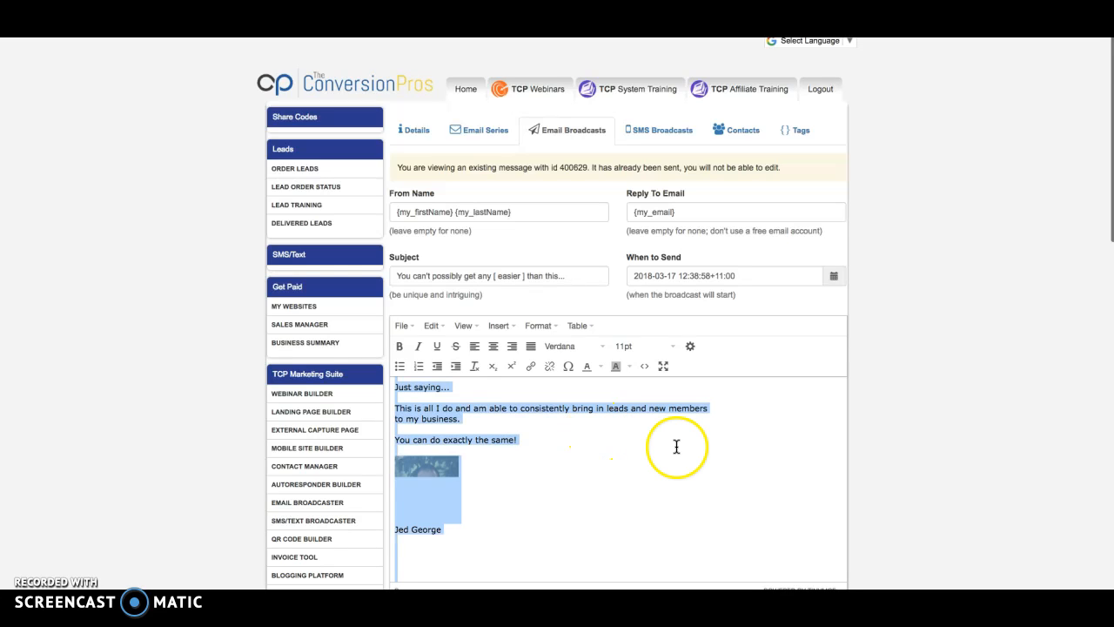
scroll(676, 438, "down", 1)
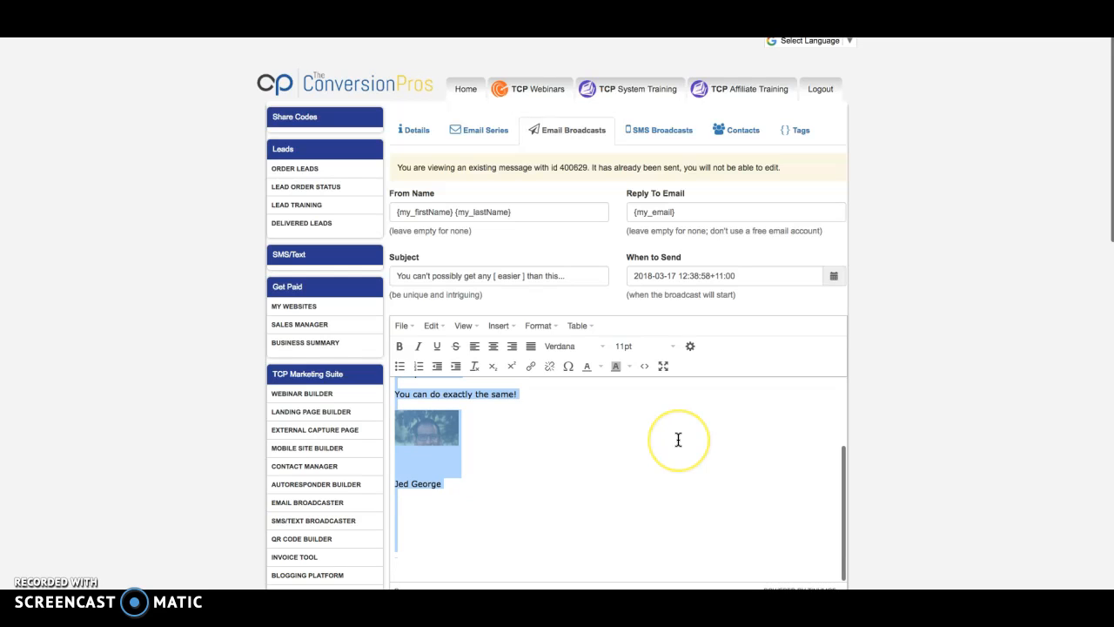
scroll(687, 430, "down", 4)
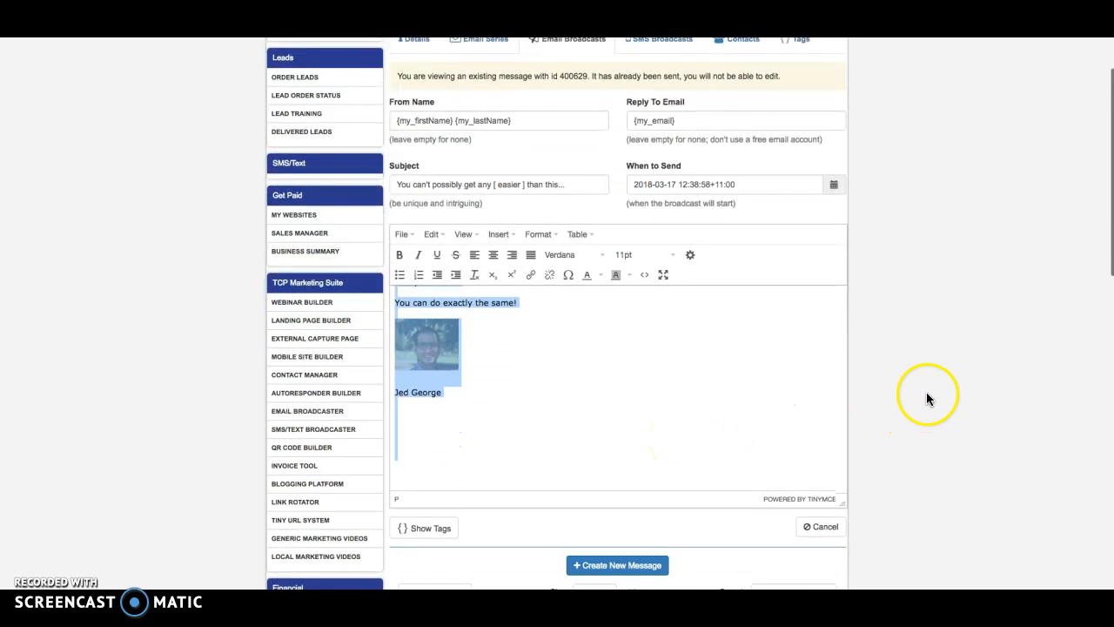
Step: Close the sent message and create a new email broadcast message for Main List
scroll(927, 378, "up", 4)
scroll(926, 379, "down", 3)
left_click(821, 440)
scroll(661, 352, "up", 4)
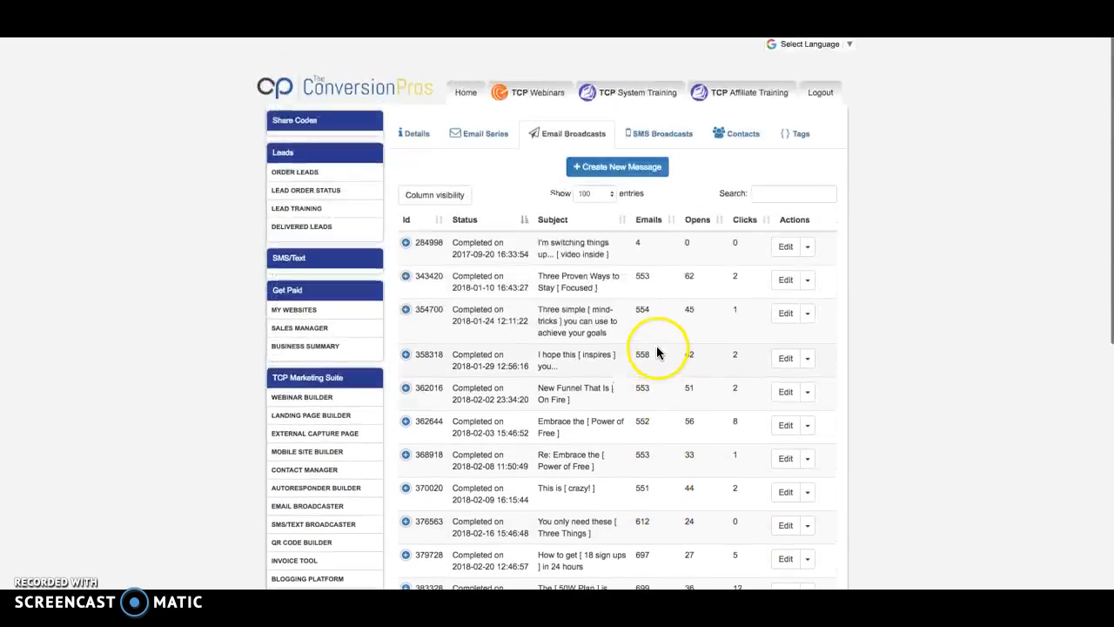
left_click(618, 171)
scroll(616, 346, "down", 1)
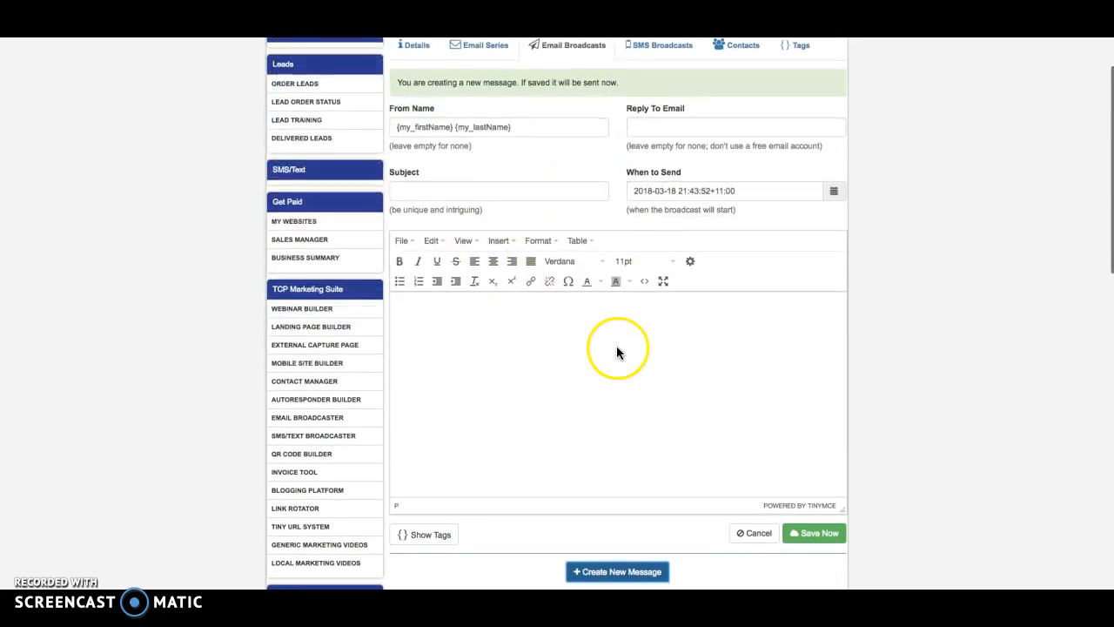
Step: Keep the From Name tags and set the Reply To Email of the new message to the {my_email} tag
left_click(658, 128)
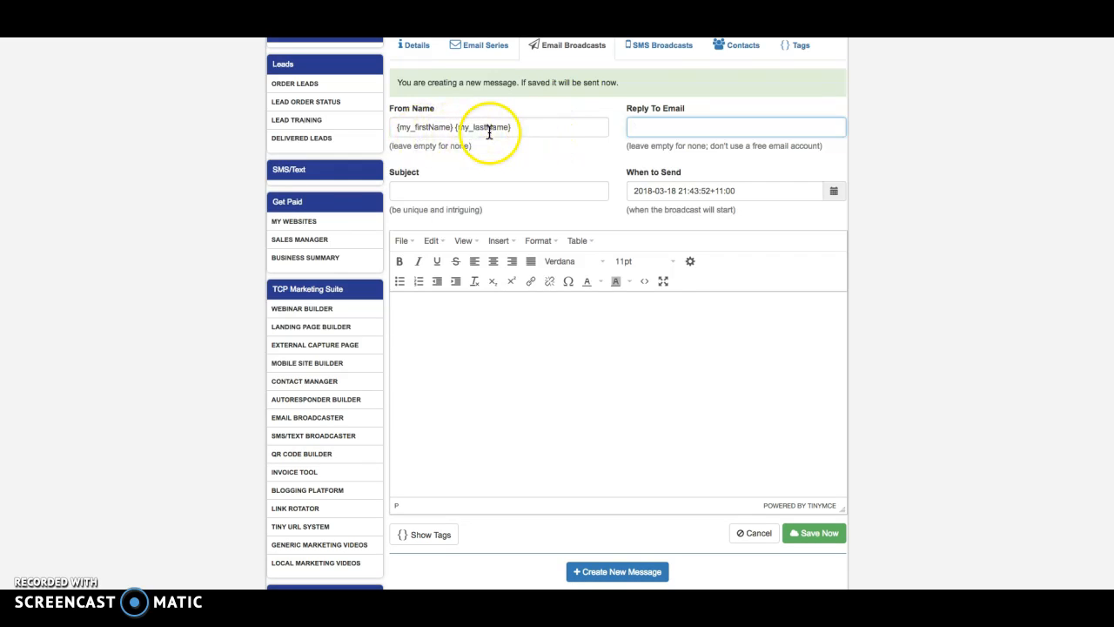
left_click(530, 127)
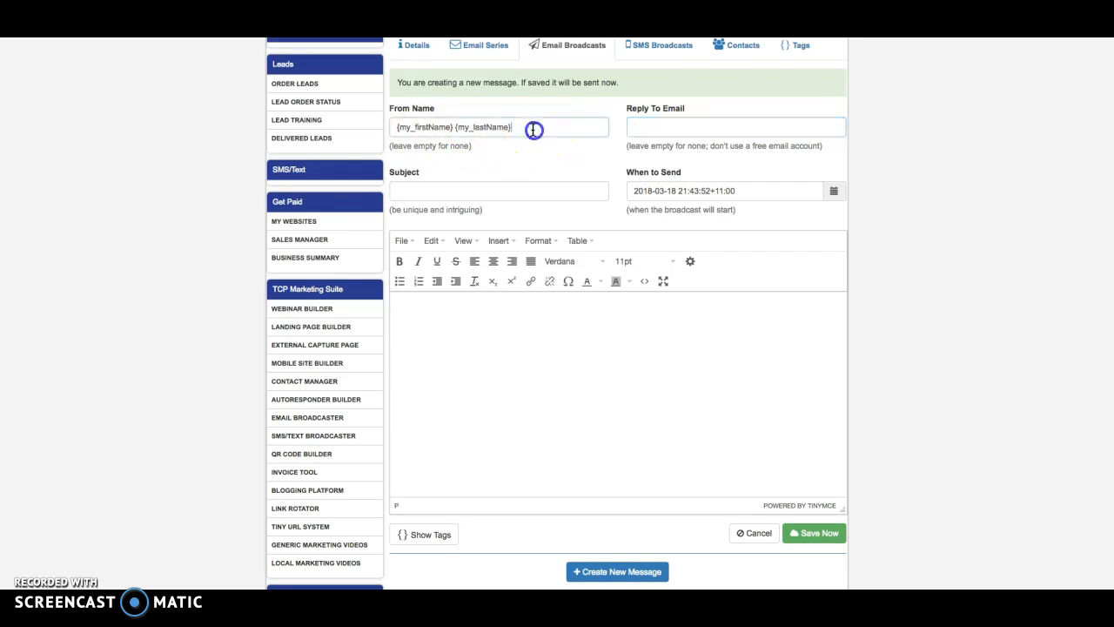
left_click(649, 130)
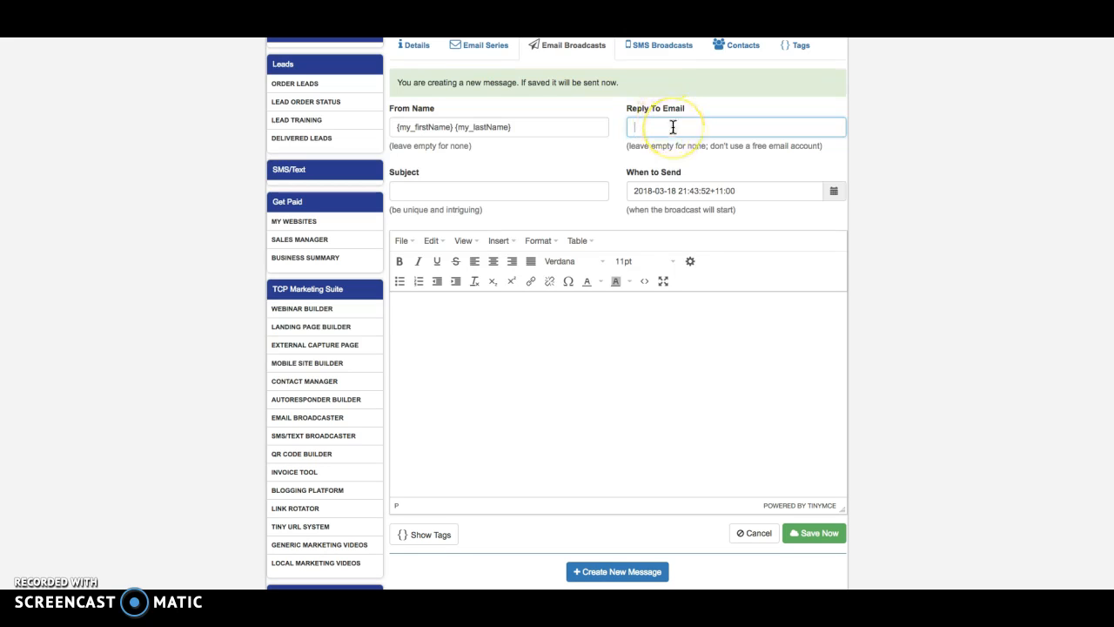
left_click(673, 127)
type("{my")
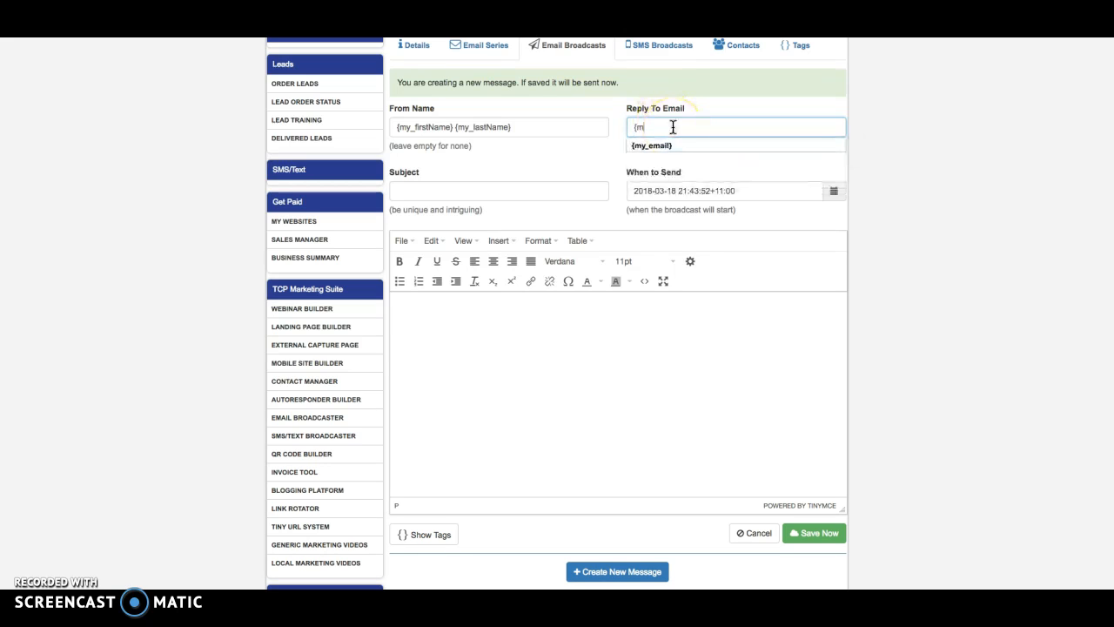
key("Down")
key("Tab")
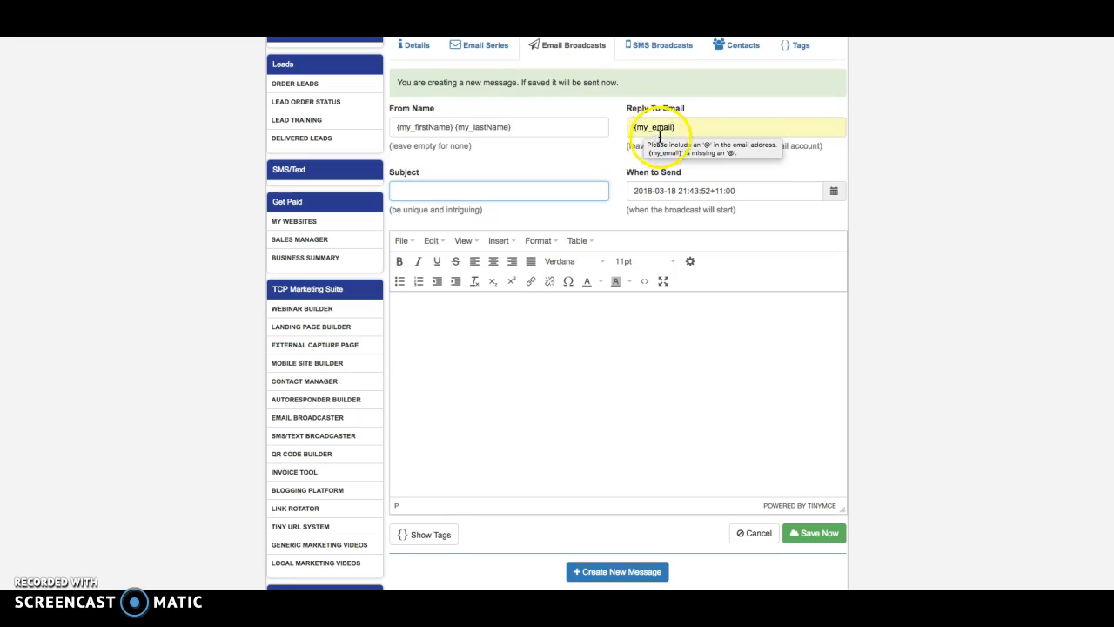
left_click_drag(676, 127, 619, 129)
Step: Expand the Personal section to find My Profile, and return to the new message form
scroll(292, 479, "down", 3)
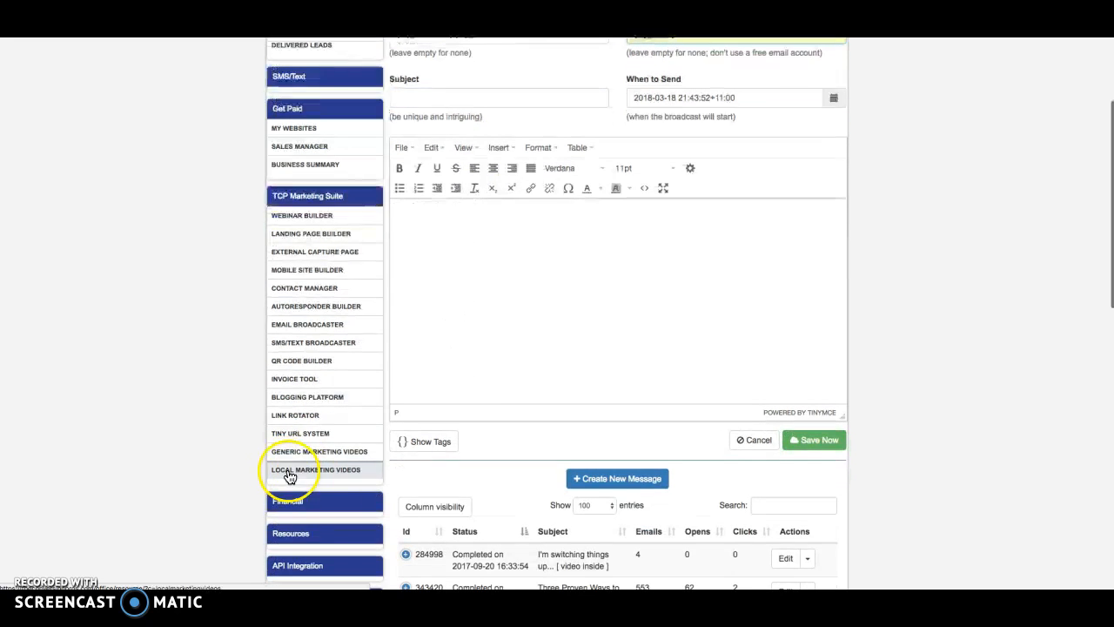
scroll(291, 462, "down", 2)
left_click(291, 463)
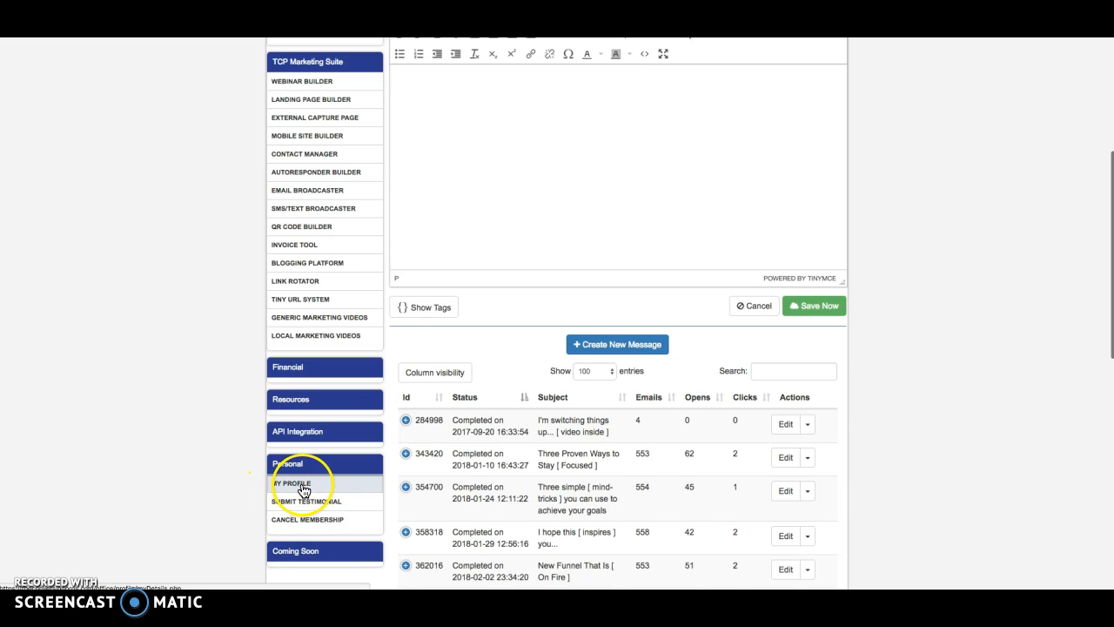
scroll(272, 470, "up", 4)
scroll(271, 457, "up", 2)
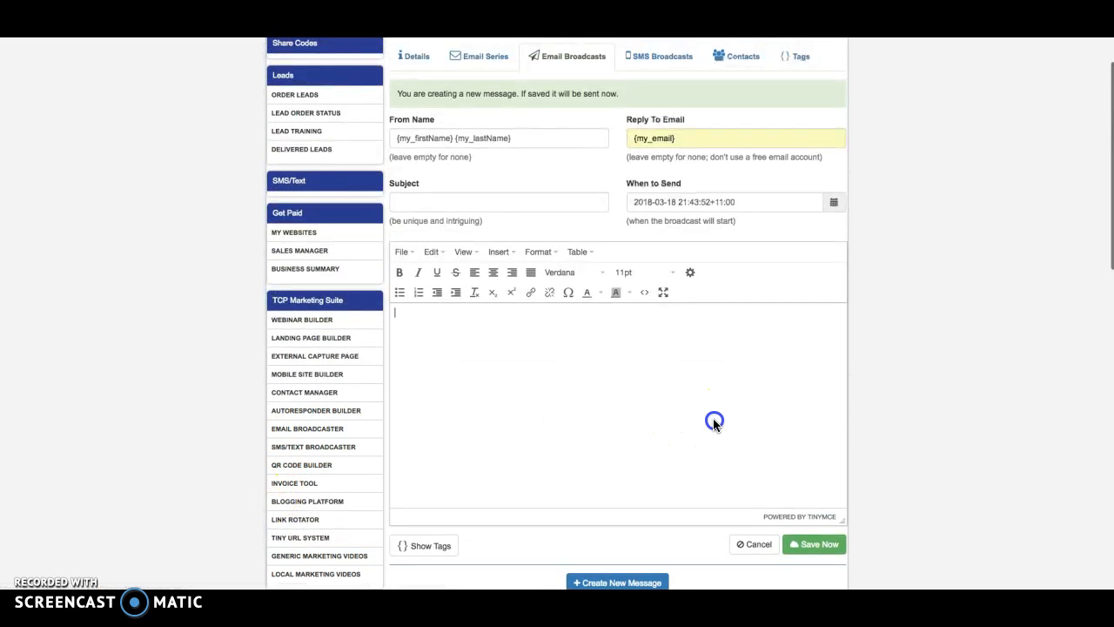
Step: Enter the subject "How to broadcast message to your subscribers using TCP"
left_click(447, 199)
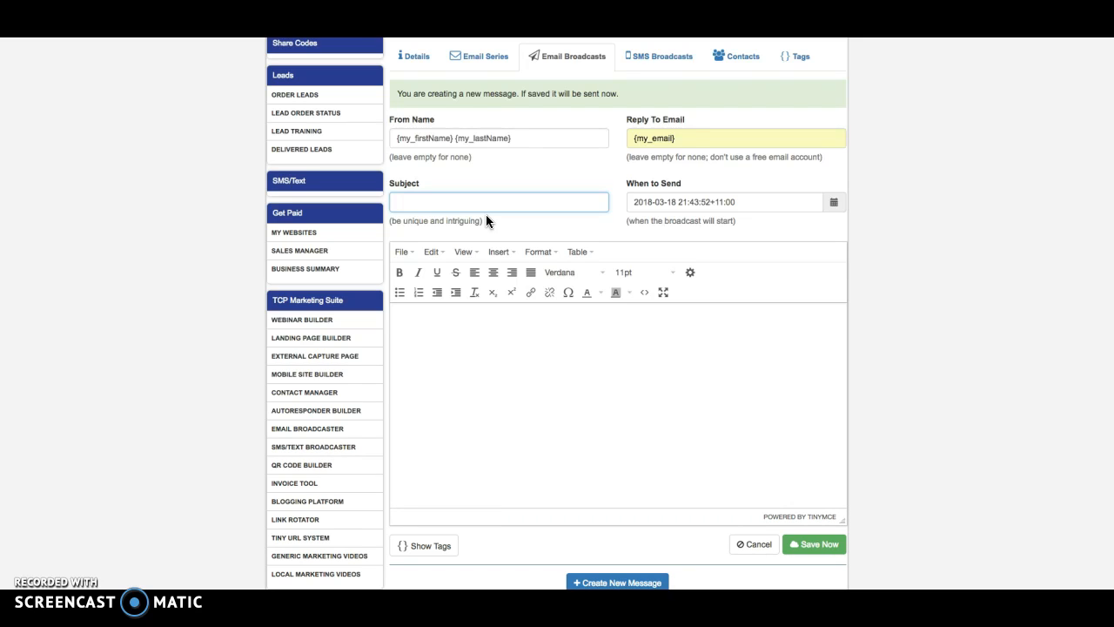
type("How")
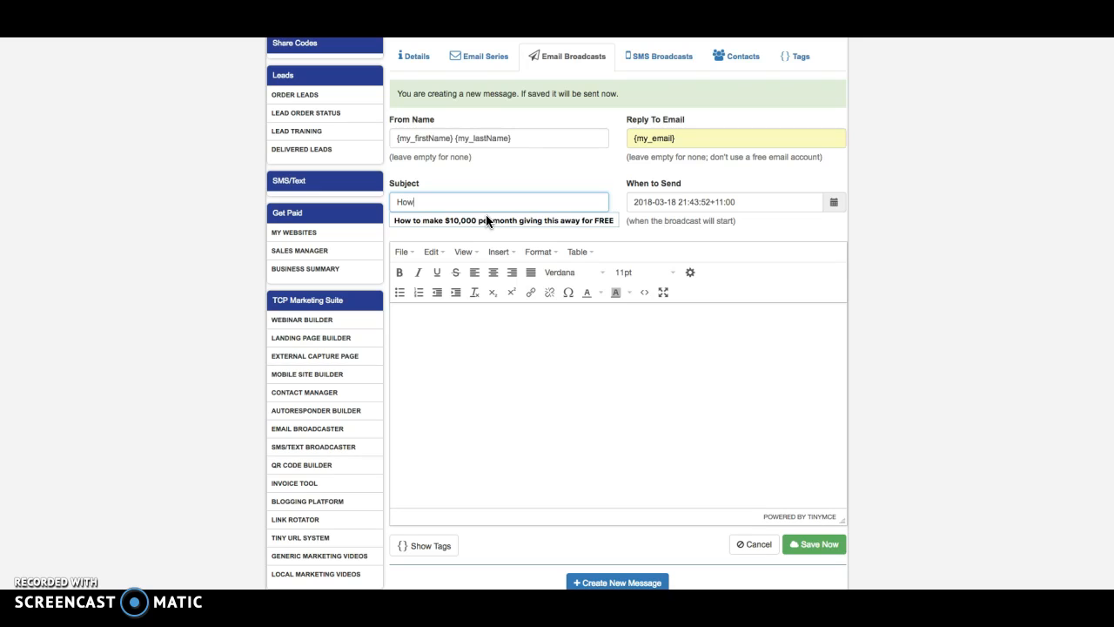
type(" to send a broadcast mess")
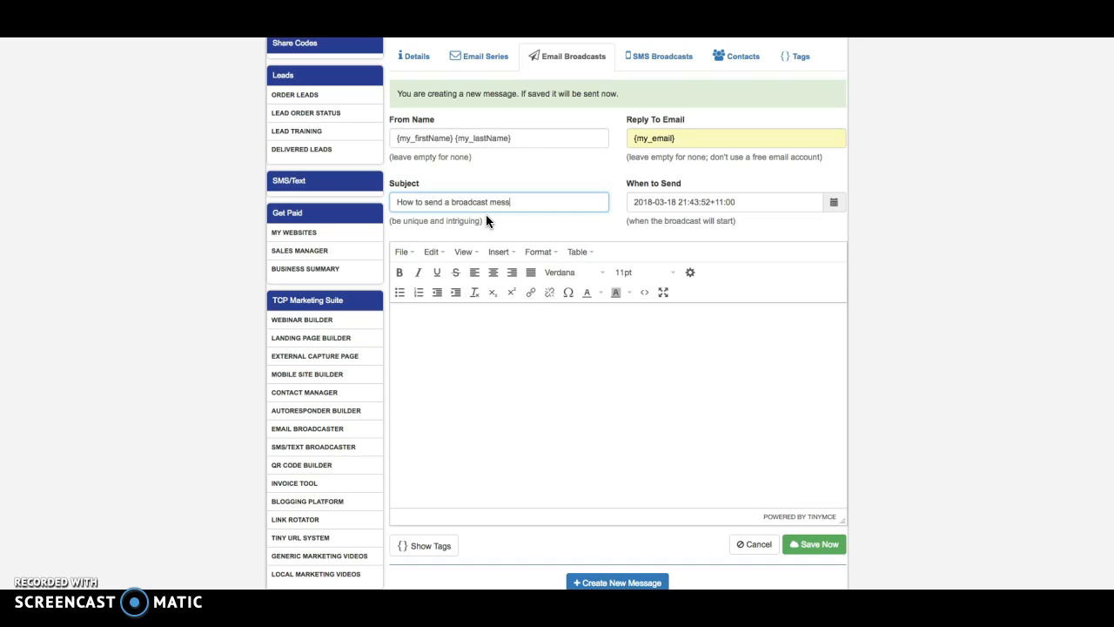
double_click(435, 202)
key("BackSpace")
left_click(433, 204)
key("BackSpace")
key("BackSpace")
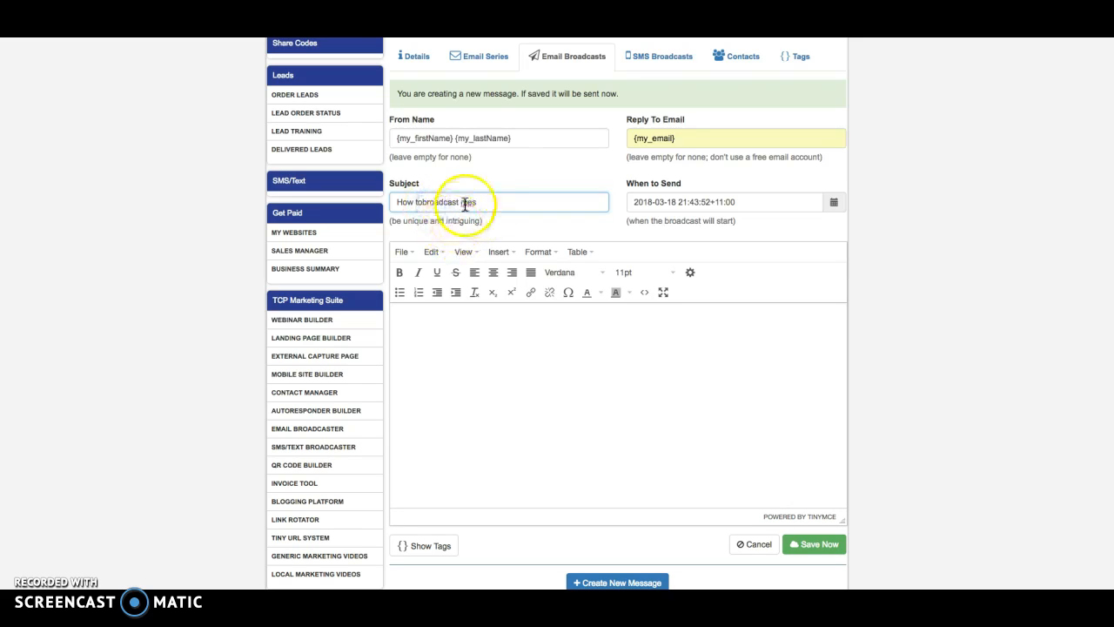
type("sages")
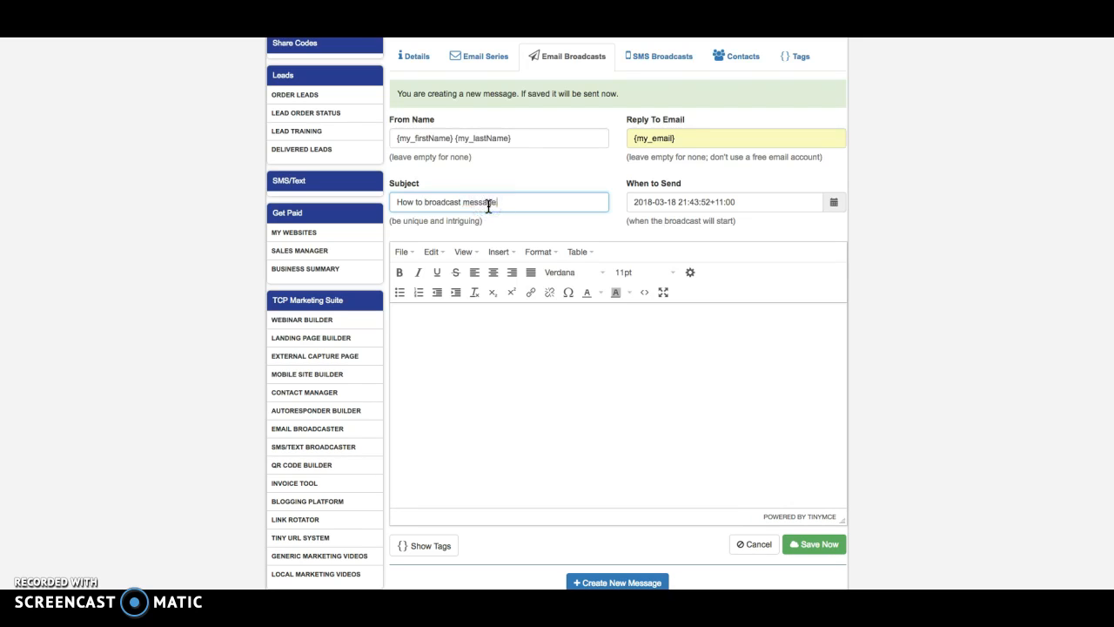
type(" to your subscribers using TCO")
key("BackSpace")
type("P")
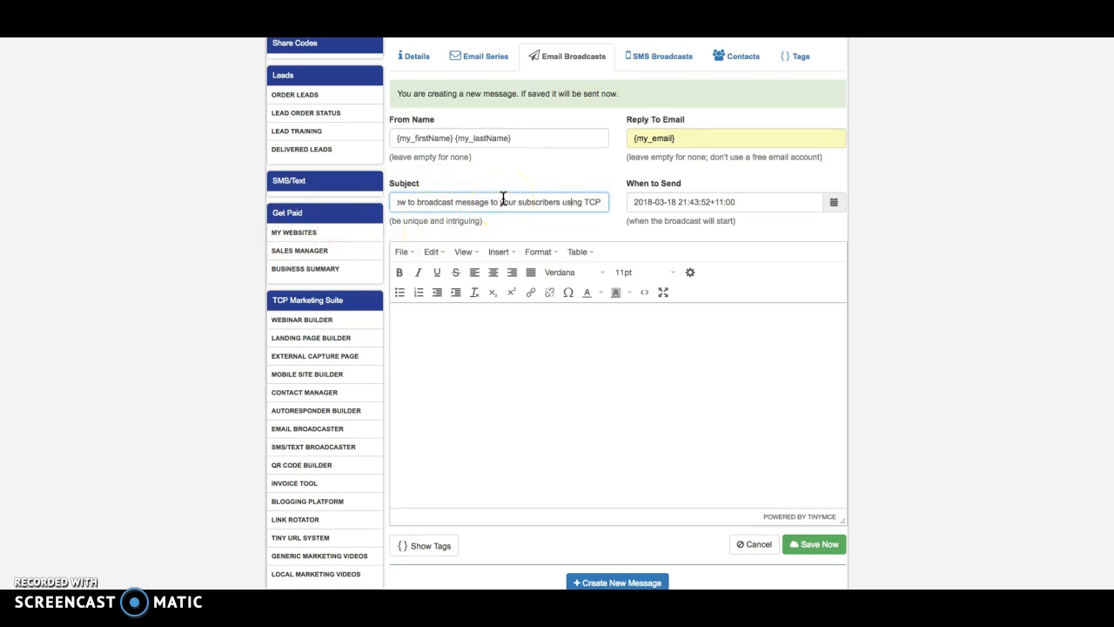
Step: Enclose the word "broadcast" in the subject in spaced square brackets, as "How to [ broadcast ] message to your subscribers using TCP"
left_click(536, 236)
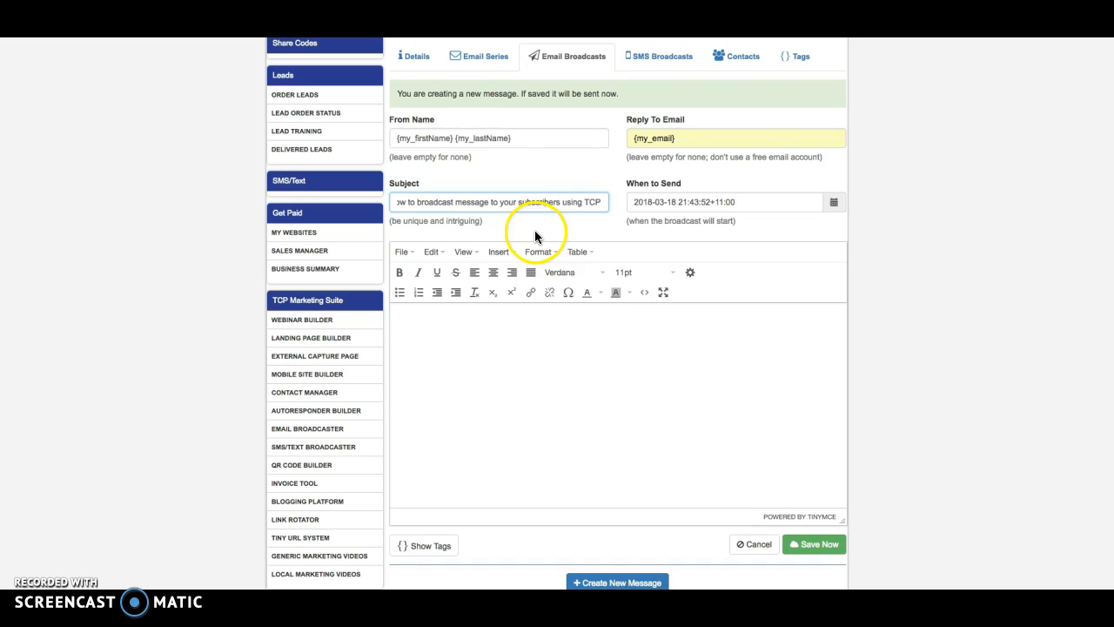
left_click(531, 203)
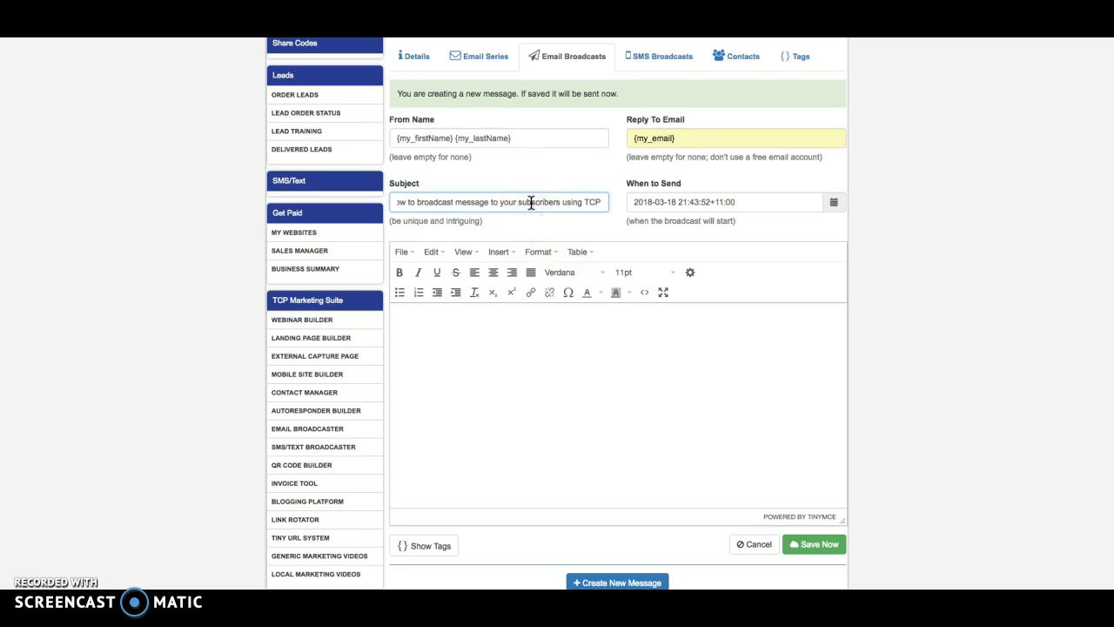
key("Home")
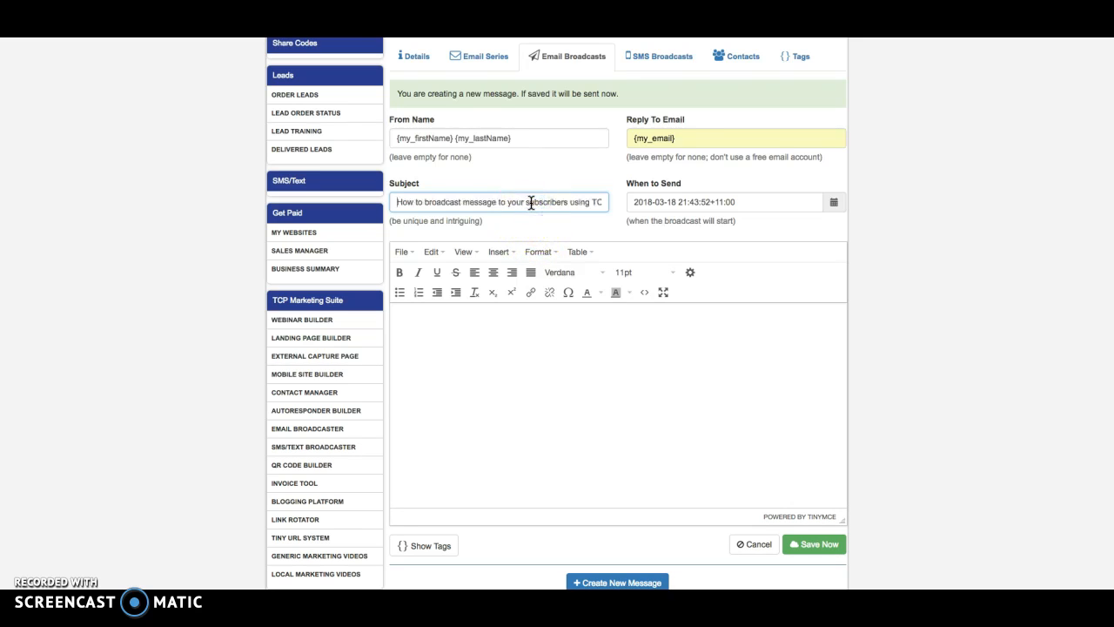
type("[ ")
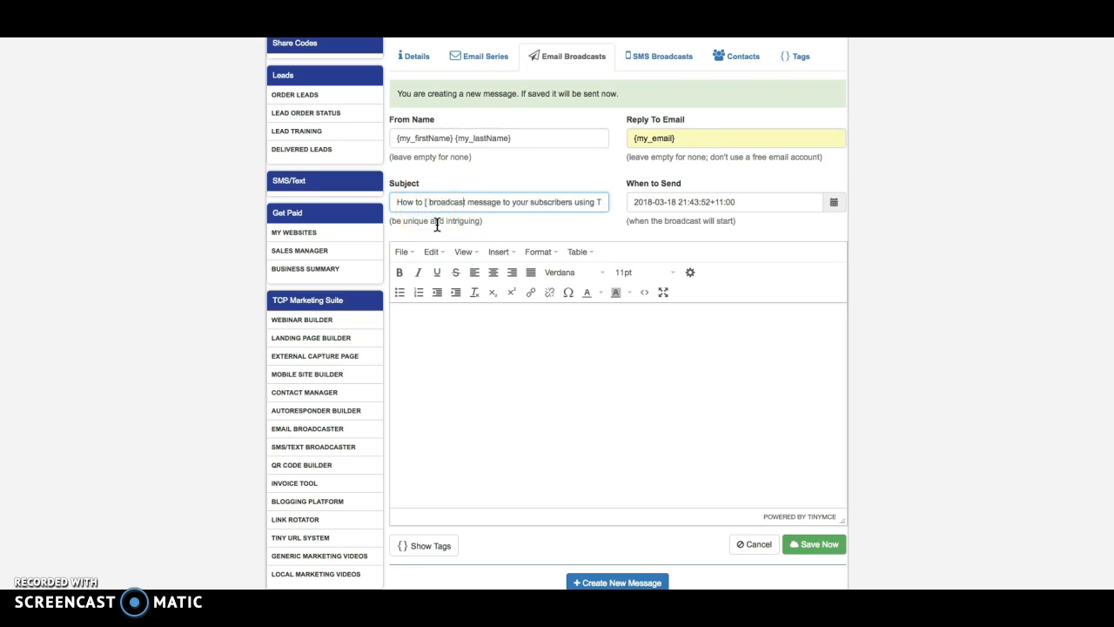
type(" ]")
Step: Start the message body with the greeting "Hey"
left_click(582, 346)
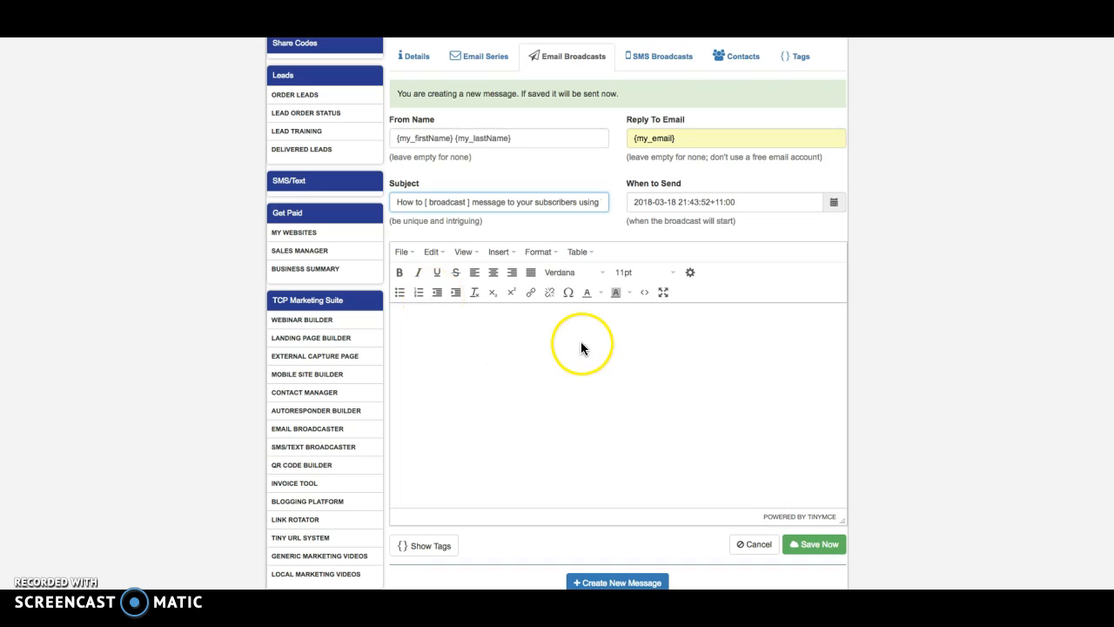
scroll(624, 325, "down", 2)
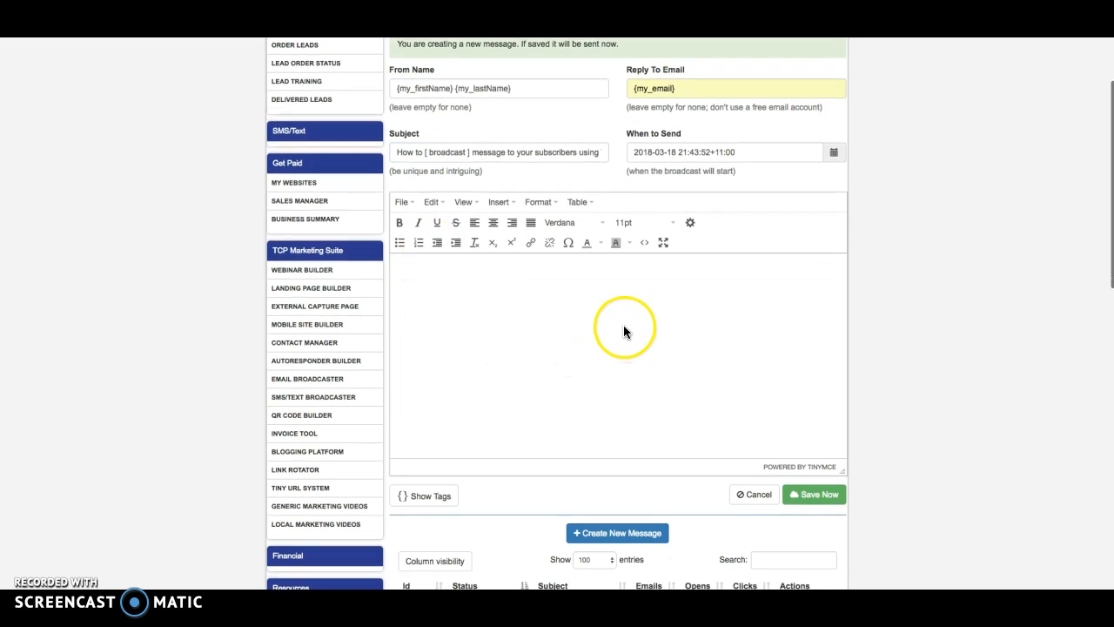
type("Hello")
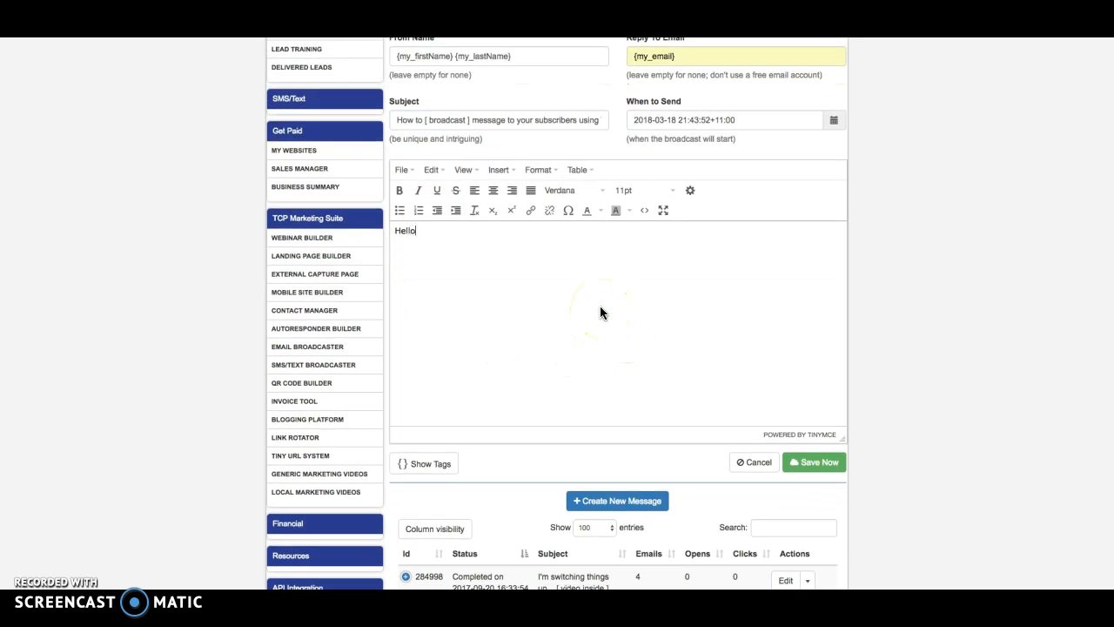
Step: Insert the contact's {firstname} tag after "Hey" from the available tags and end the greeting with a comma
left_click(428, 463)
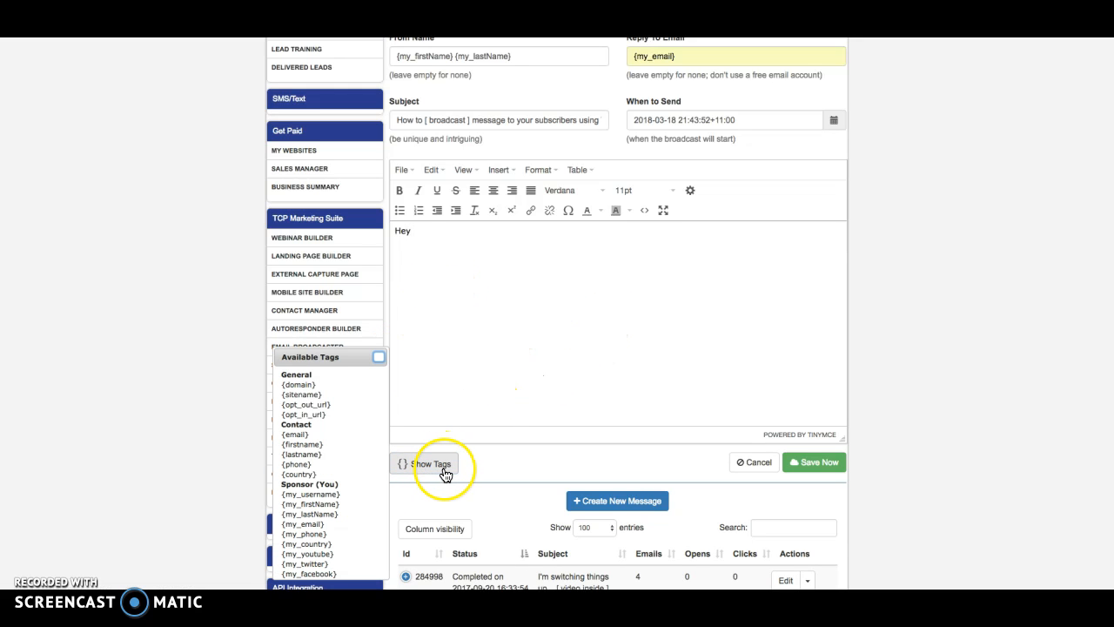
left_click_drag(341, 357, 325, 234)
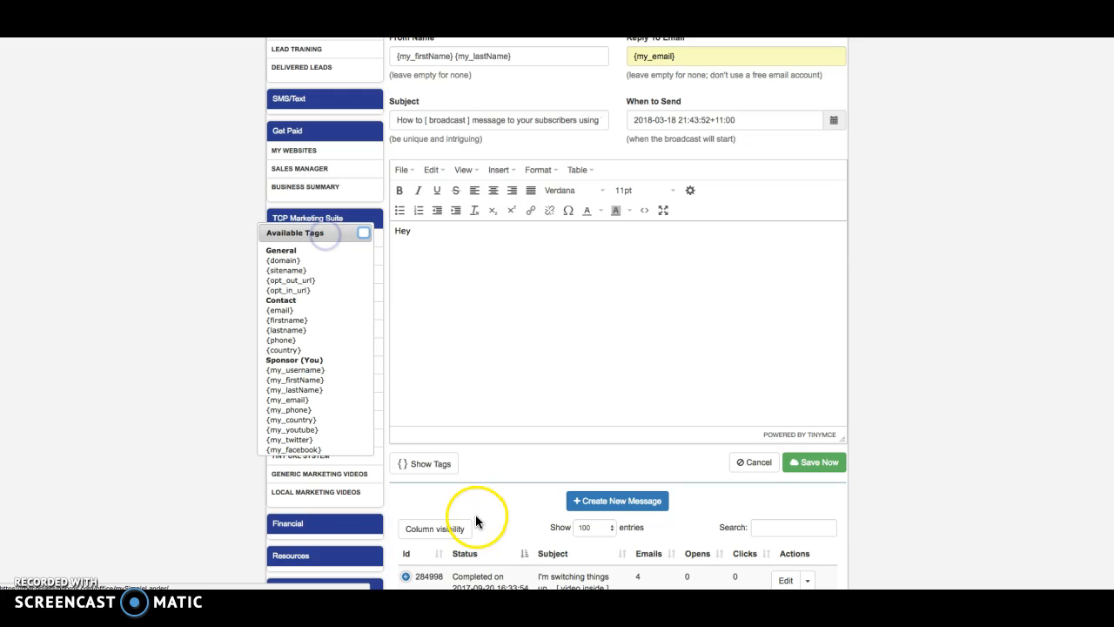
scroll(306, 312, "down", 1)
scroll(305, 308, "down", 1)
scroll(290, 280, "up", 2)
scroll(291, 286, "down", 2)
scroll(291, 287, "down", 1)
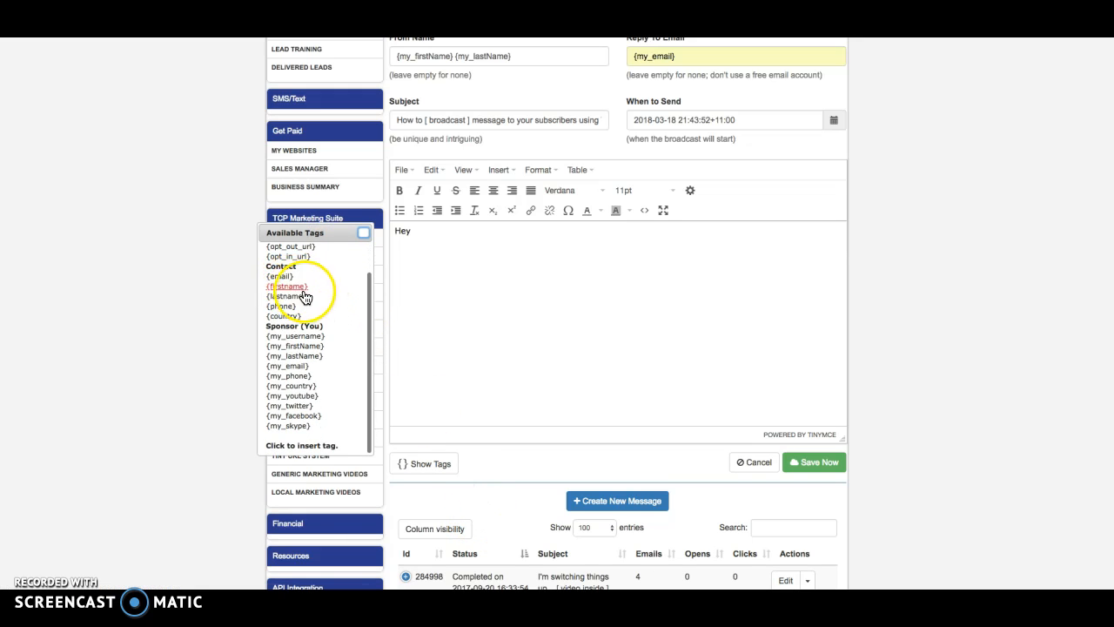
left_click(288, 286)
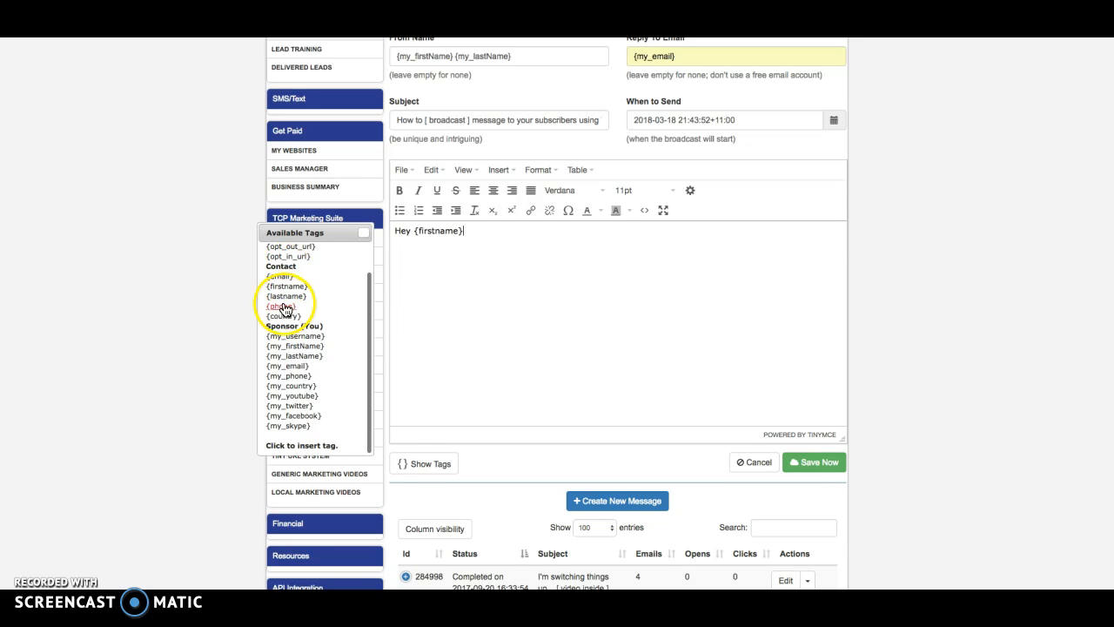
left_click(364, 235)
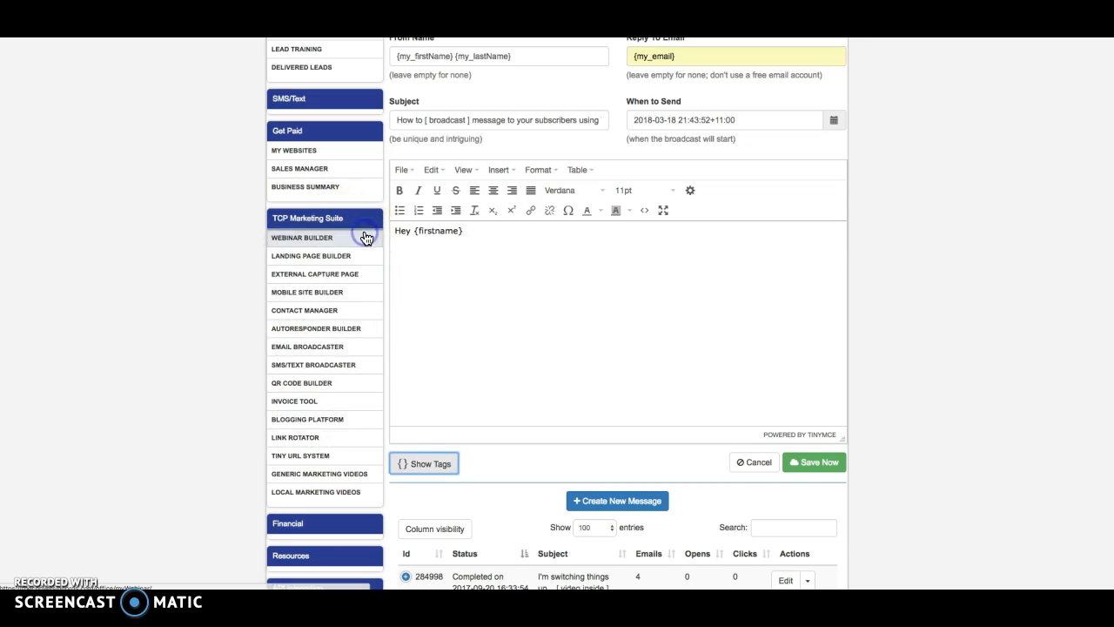
left_click(474, 235)
Step: Look at the list's custom tags, then return to the unsaved email broadcast message
scroll(506, 239, "up", 3)
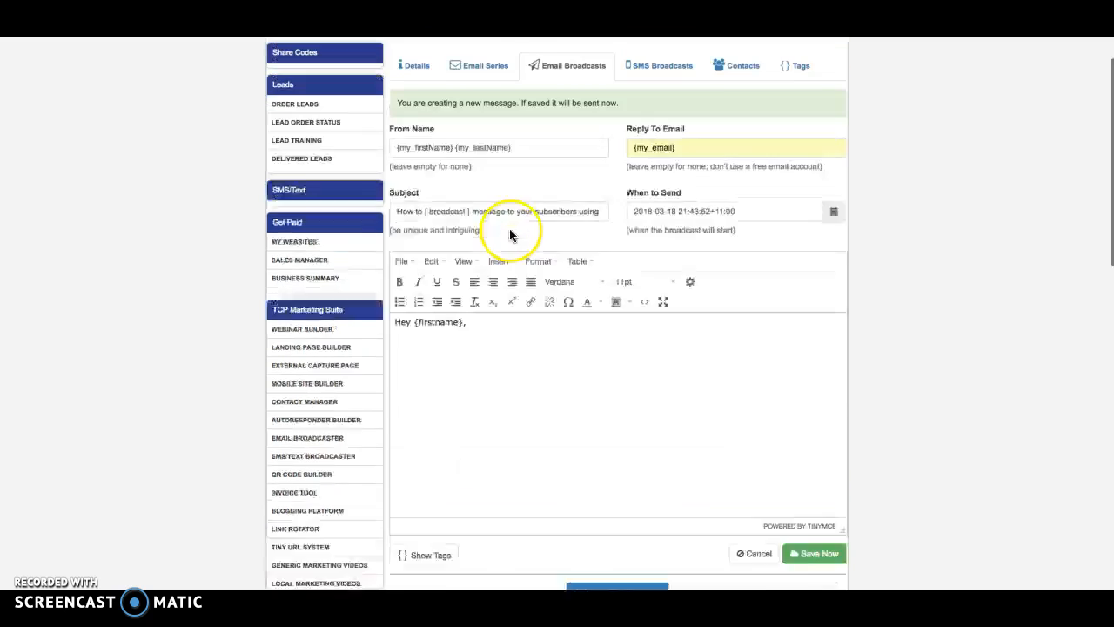
left_click(799, 97)
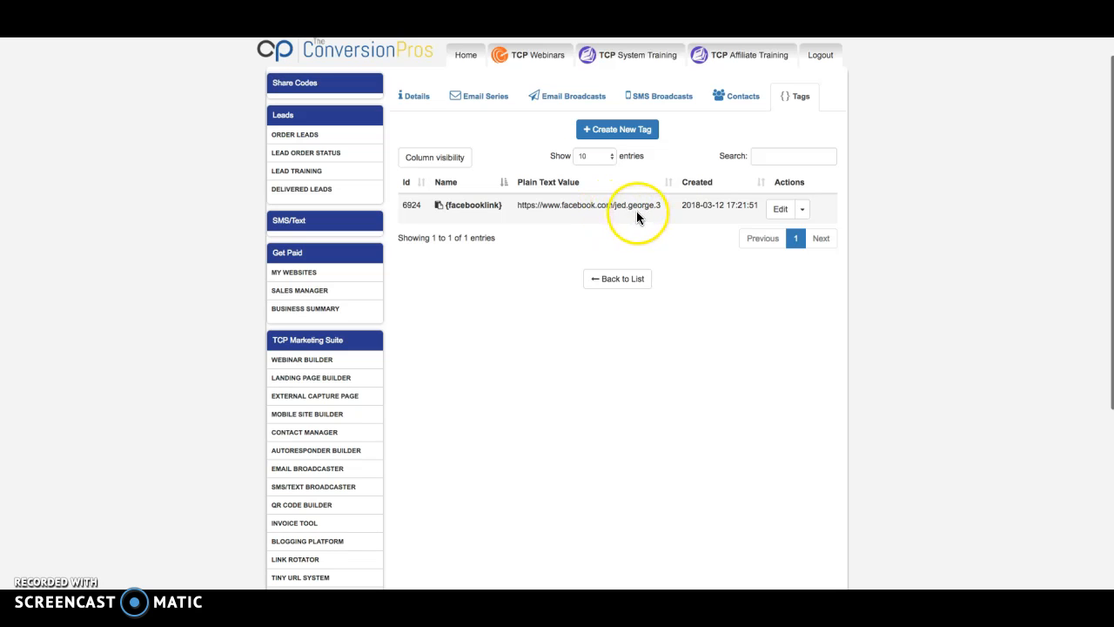
left_click(479, 95)
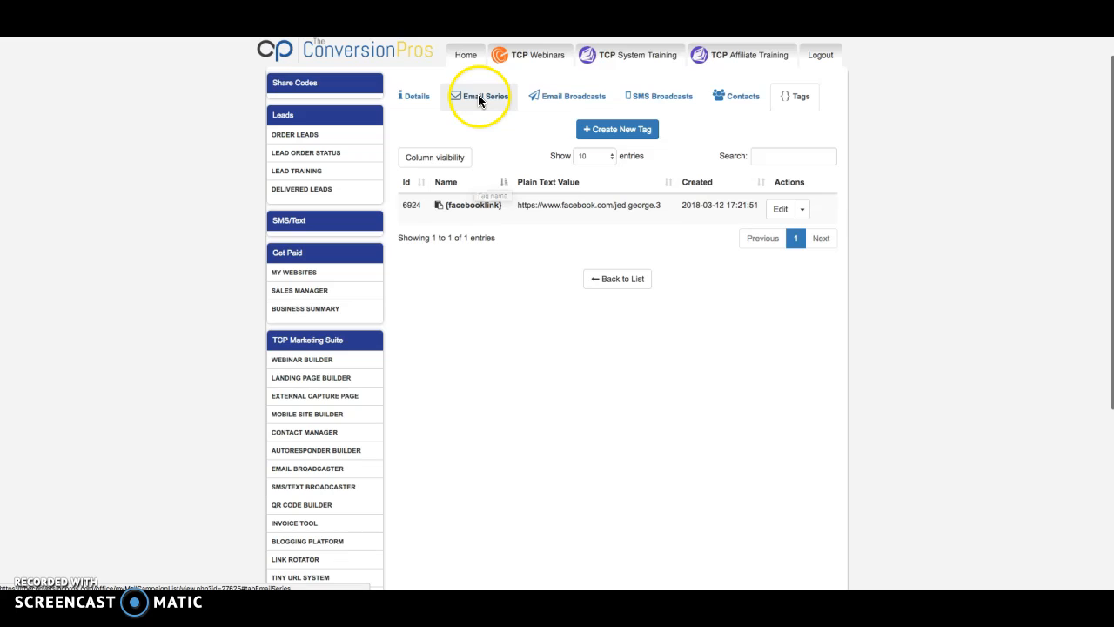
left_click(554, 94)
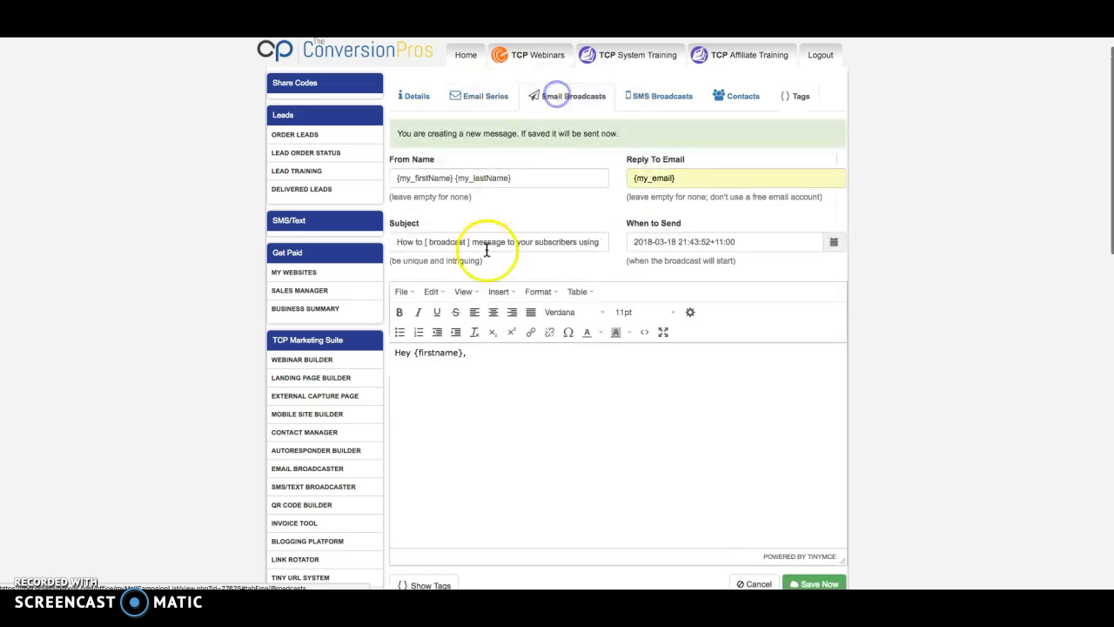
Step: Below the greeting, paste the prepared promotional text beginning "When you use this complete business and marketing system here", including the photo and name signature
left_click(484, 375)
key("Return")
key("Return")
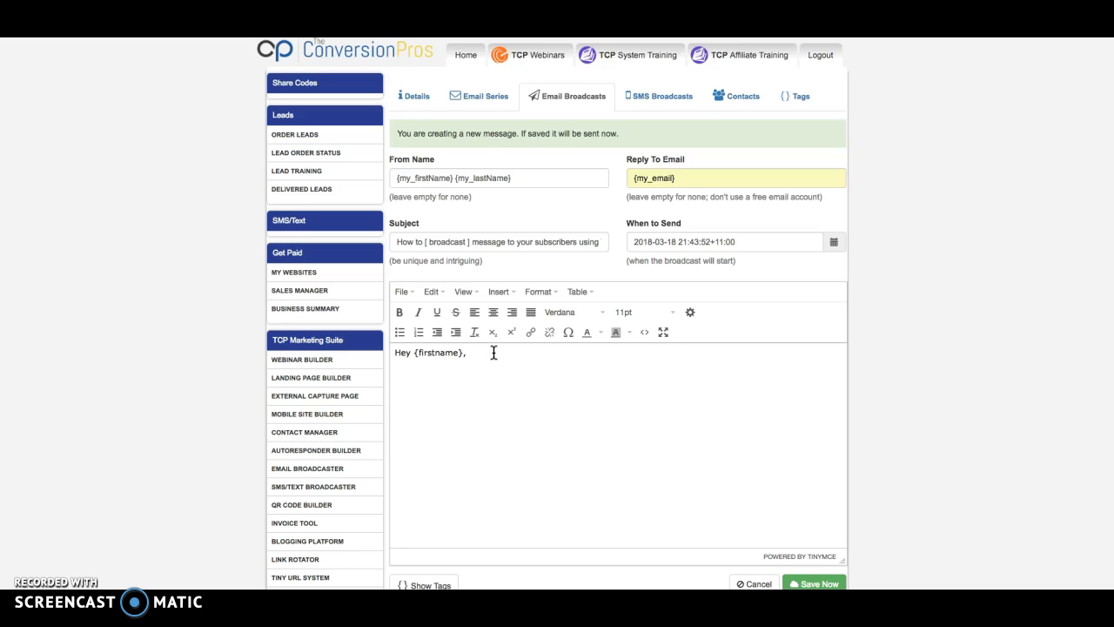
type("When you use this complete business and marketing system here  You have a simple and straight-forward money making system that cranks out commissions like clockwork!  Just saying...  This is all I do and am able to consistently bring in leads and new members to my business.  You can do exactly the same!  Jed George")
scroll(583, 402, "up", 5)
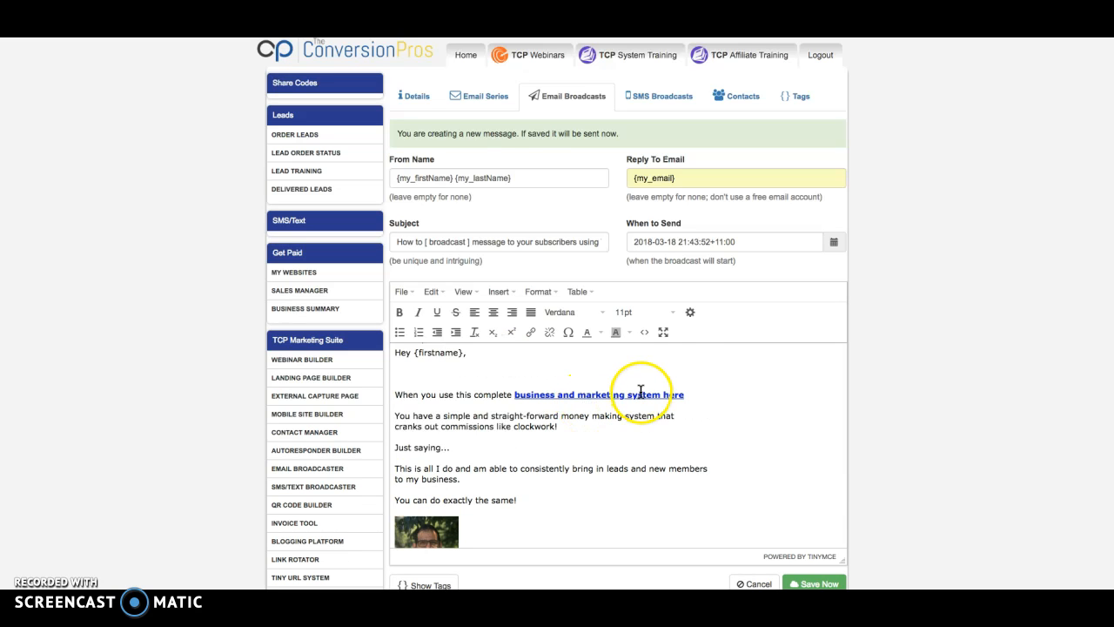
scroll(444, 422, "down", 2)
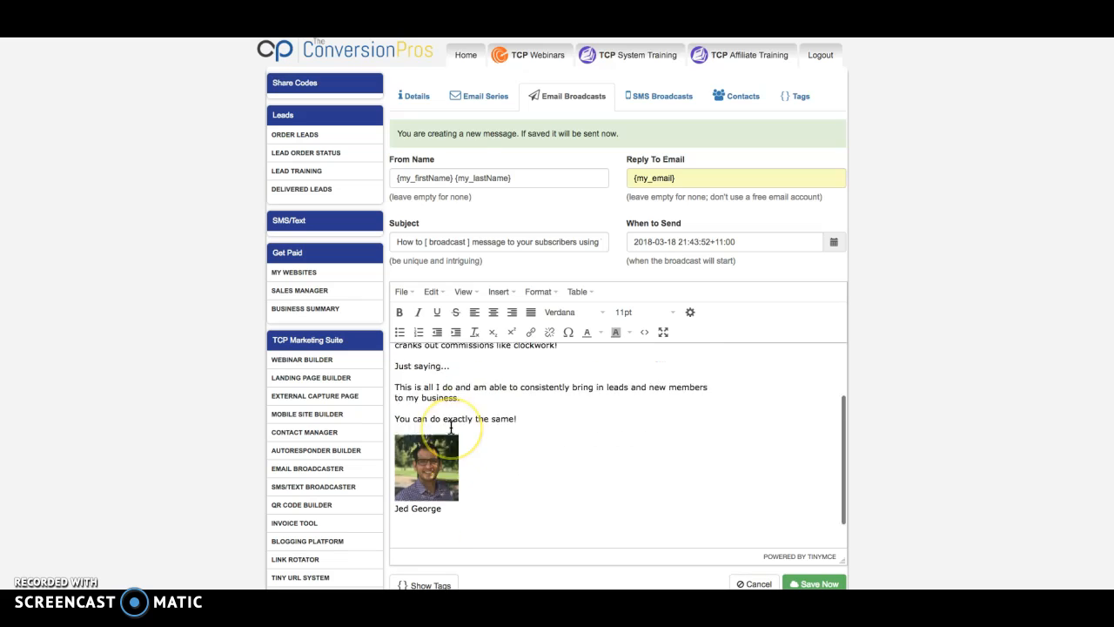
scroll(451, 426, "up", 2)
scroll(514, 435, "down", 3)
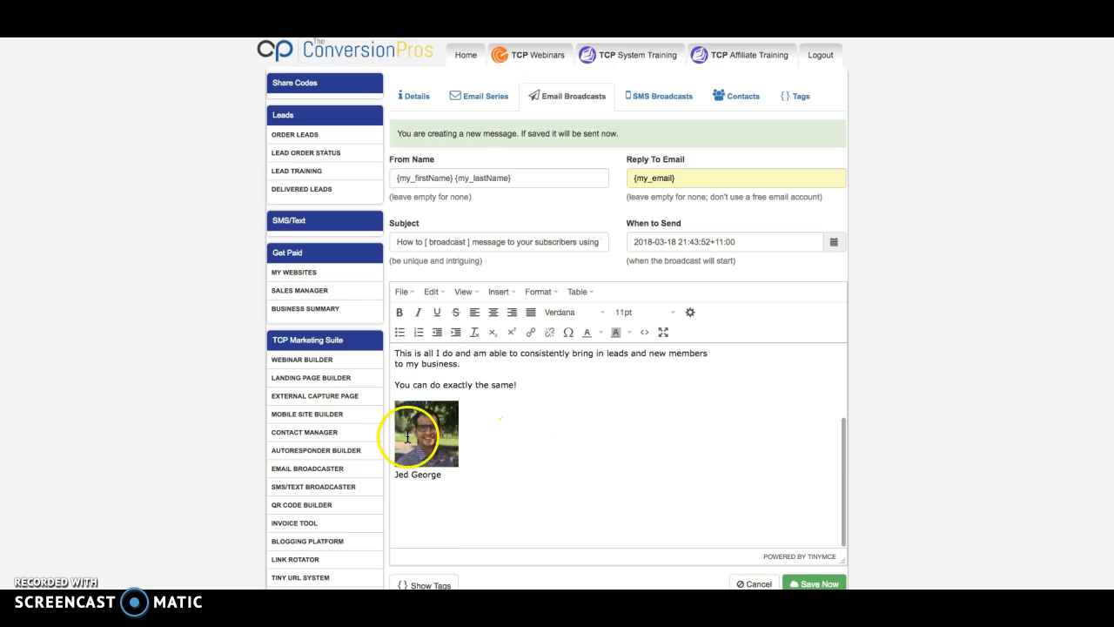
Step: Enlarge the signature photo slightly, keeping its proportions
left_click(426, 431)
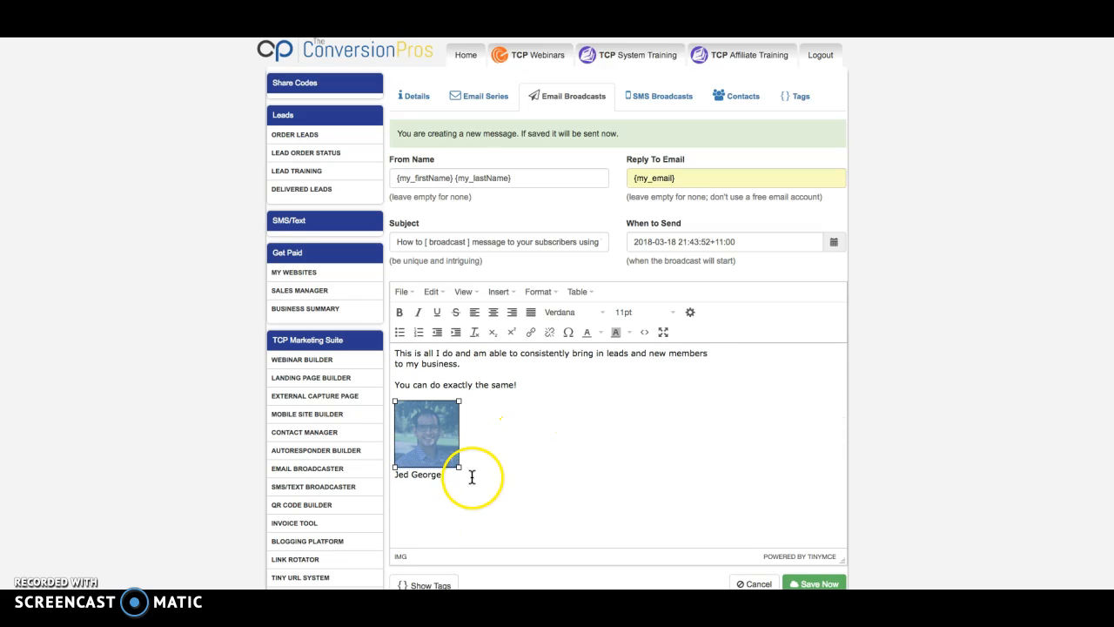
left_click_drag(455, 462, 465, 473)
left_click(518, 475)
scroll(498, 457, "up", 1)
scroll(522, 449, "down", 1)
scroll(1084, 410, "down", 2)
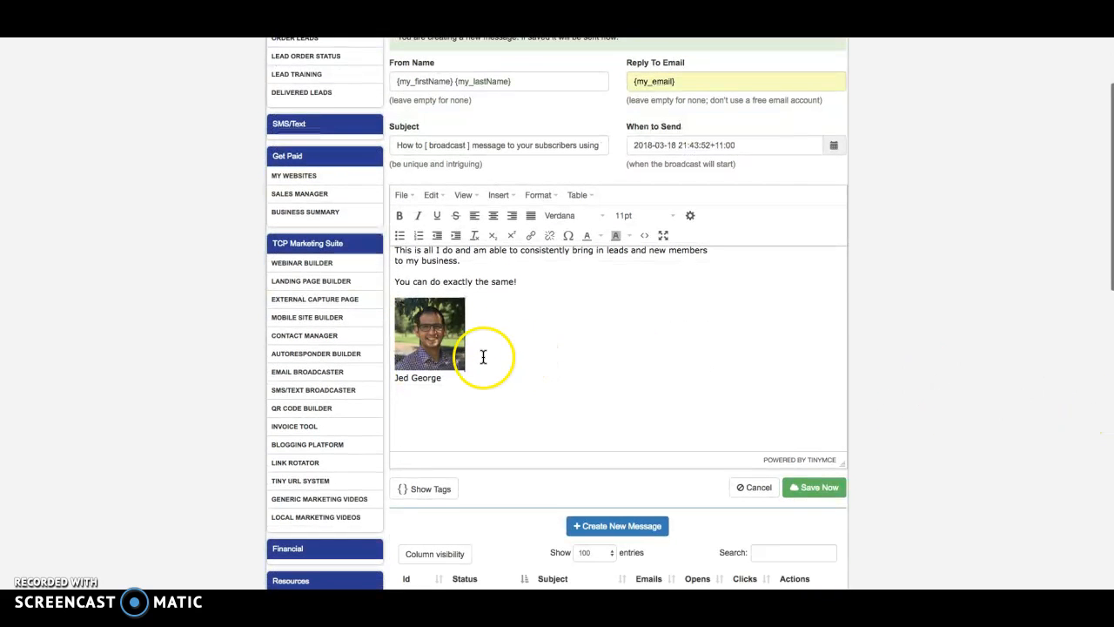
Step: Review the whole message in the editor's full-screen view and return to the normal form
left_click(663, 235)
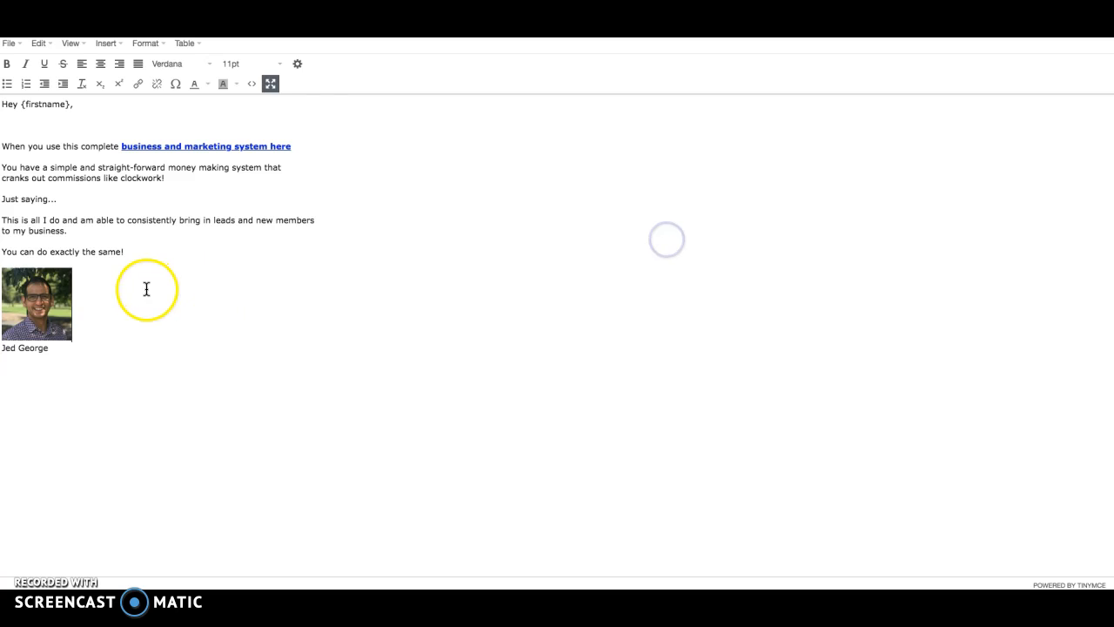
left_click(270, 84)
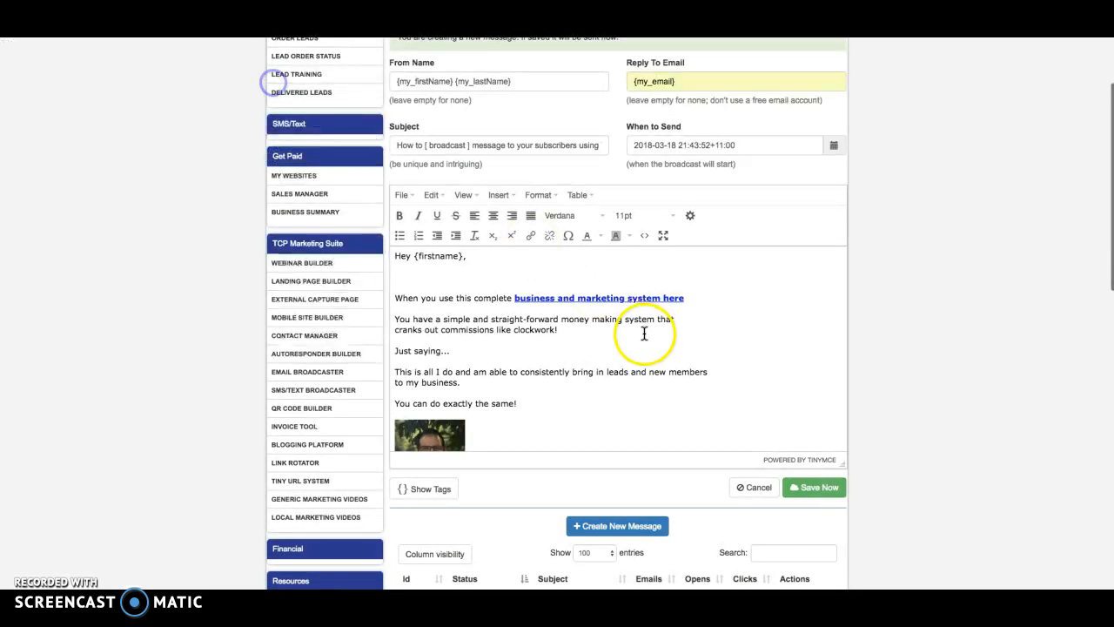
scroll(520, 331, "up", 1)
Step: Below the greeting, write "I just made a video showing you how to broadcast a message to your subscribers using the tools inside" over two lines
left_click(483, 302)
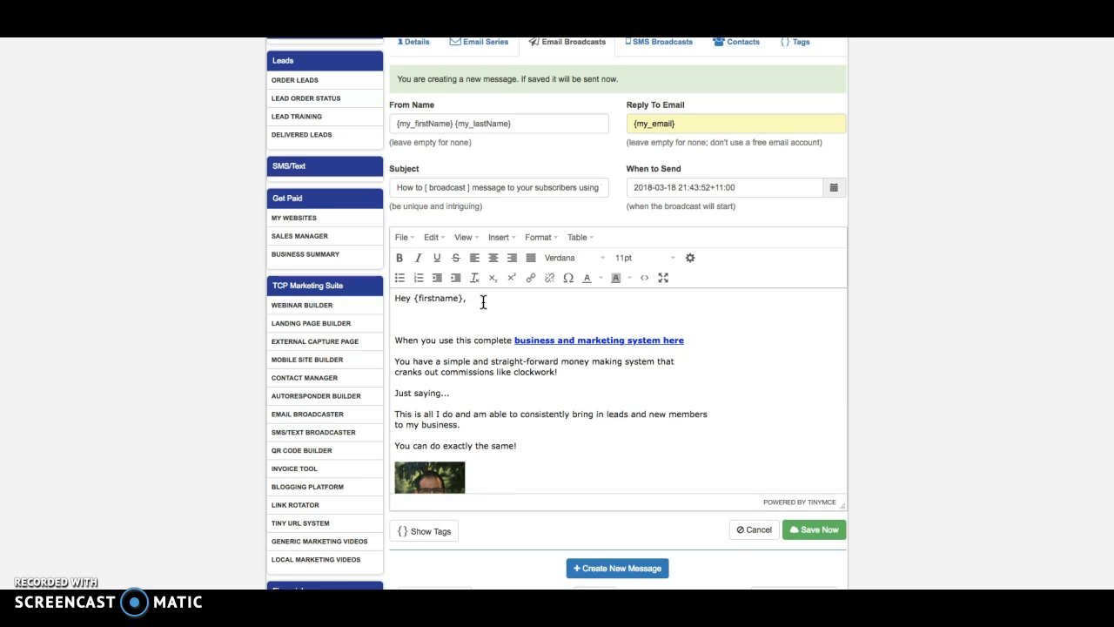
key("Return")
type("I just made ")
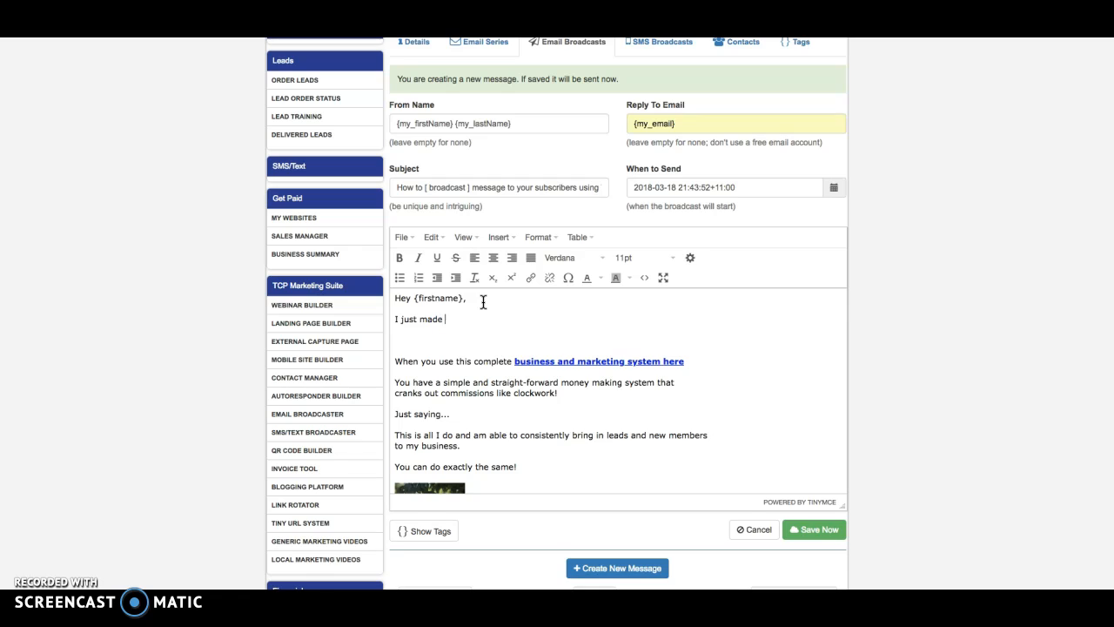
type("a video showin")
key("BackSpace")
key("BackSpace")
key("BackSpace")
type("g you how to broadcast")
key("Return")
type("a mss")
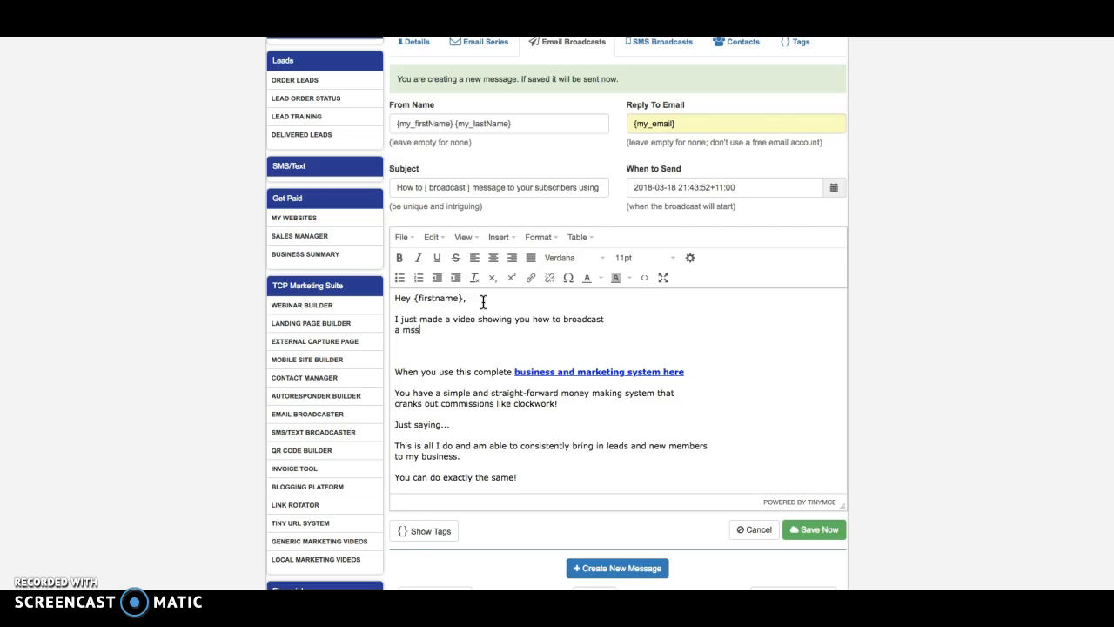
key("BackSpace")
type("essage to your subscribers using the tools inside")
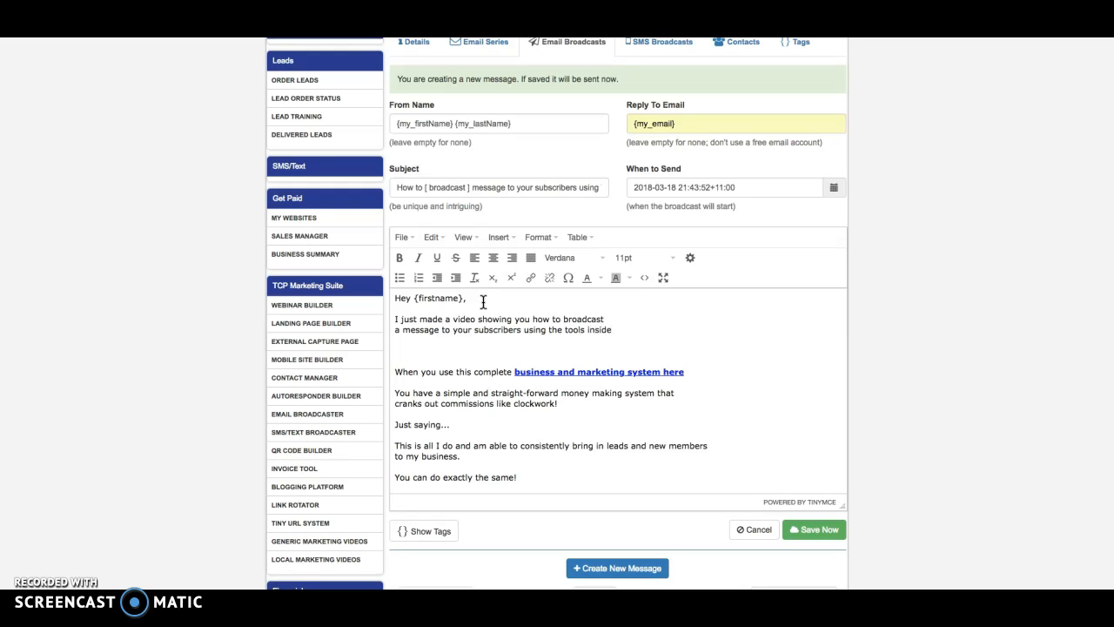
Step: Finish the opening sentence with "The Conversion Pros (TCP)." on a new line within the same paragraph
key("Return")
type("th")
key("BackSpace")
key("BackSpace")
key("BackSpace")
key("shift+Return")
type("The Conversion Pros (TCP).")
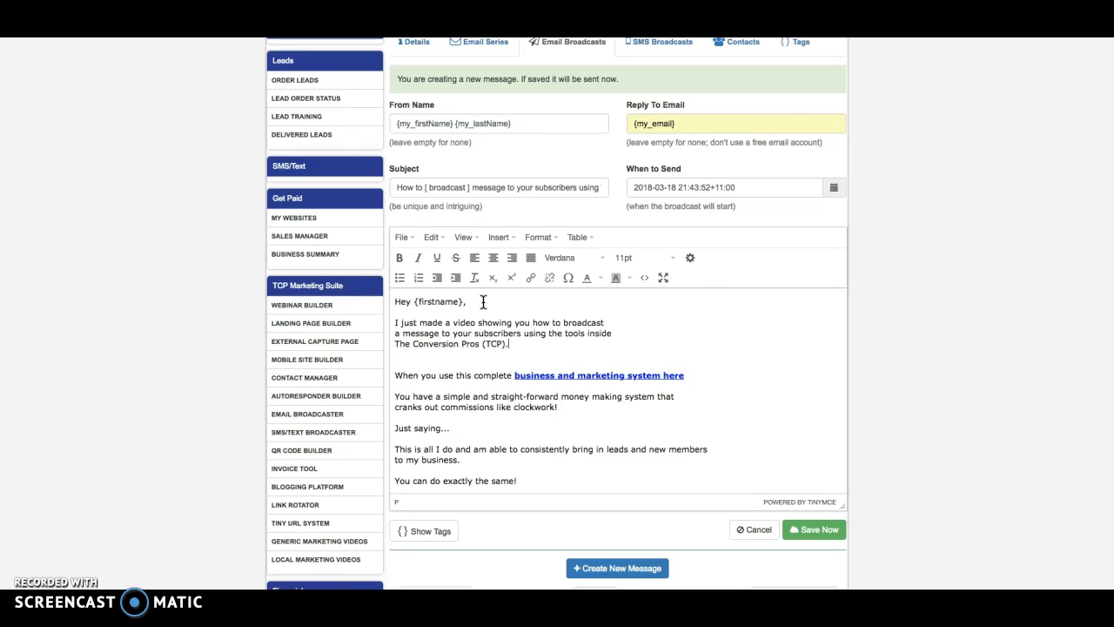
Step: Add a new paragraph reading "==> Check it out here" below the opening sentence
key("Return")
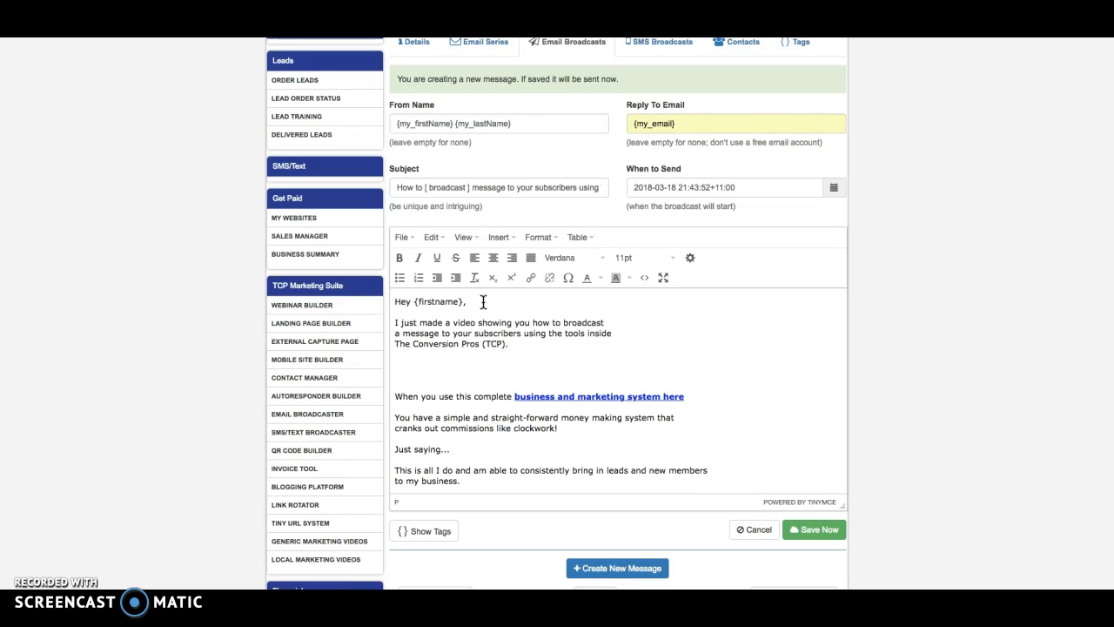
type("==> Check it o")
type("ur h")
type(" here")
Step: Add the paragraph "The tools you get with TCP are awesome and so easy to use, as you will see in my video."
type("The tools y")
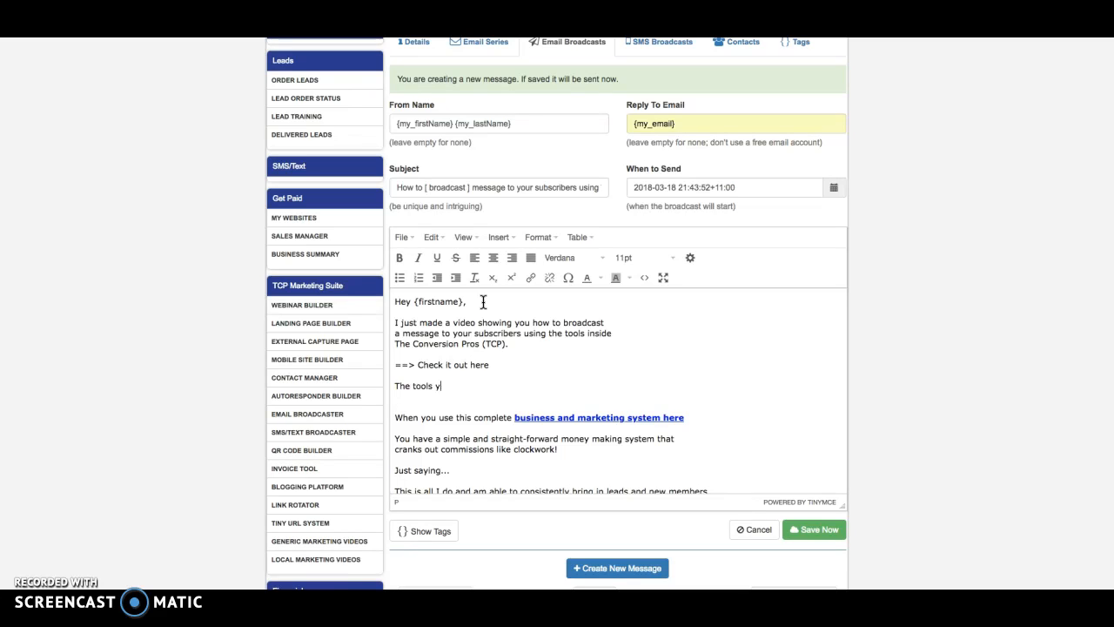
type("ou get with the")
key("BackSpace")
key("BackSpace")
key("BackSpace")
type("TCP are awesome and so")
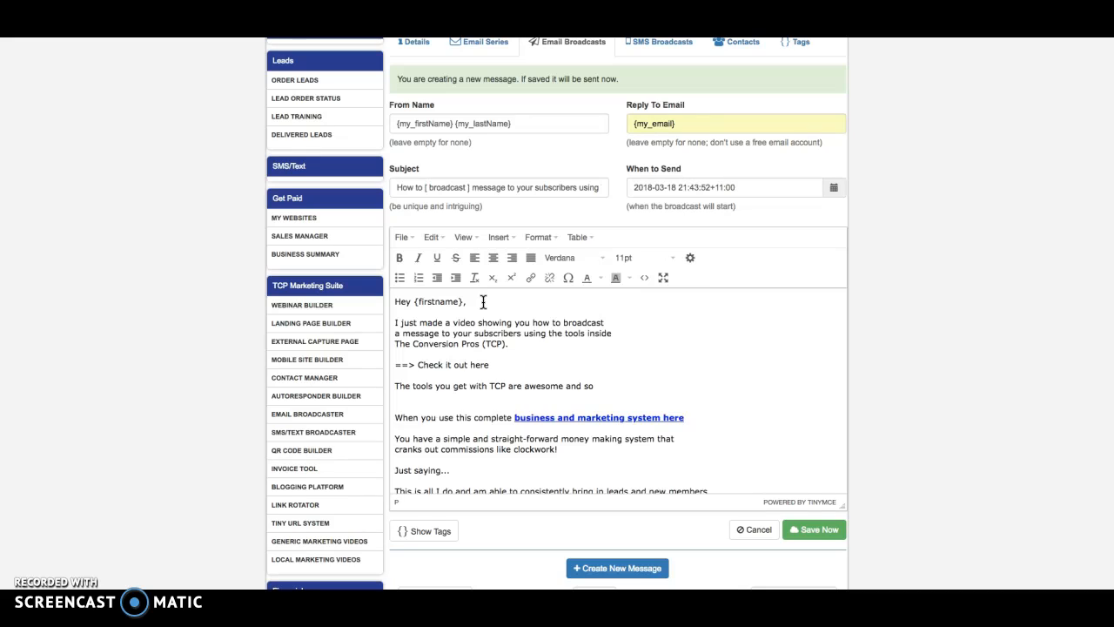
type(" easy")
key("shift+Return")
type("to yo")
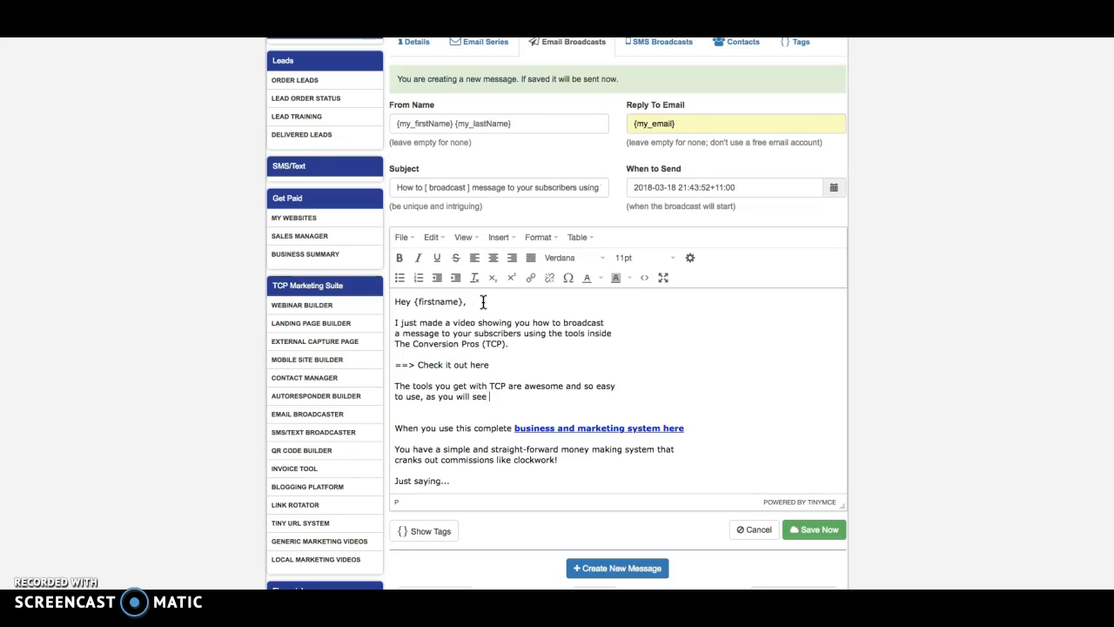
type("ideo.")
Step: Add the closing line "Hope you enjoy watching..." followed by an empty paragraph
key("Return")
key("Return")
type("Hope you enj")
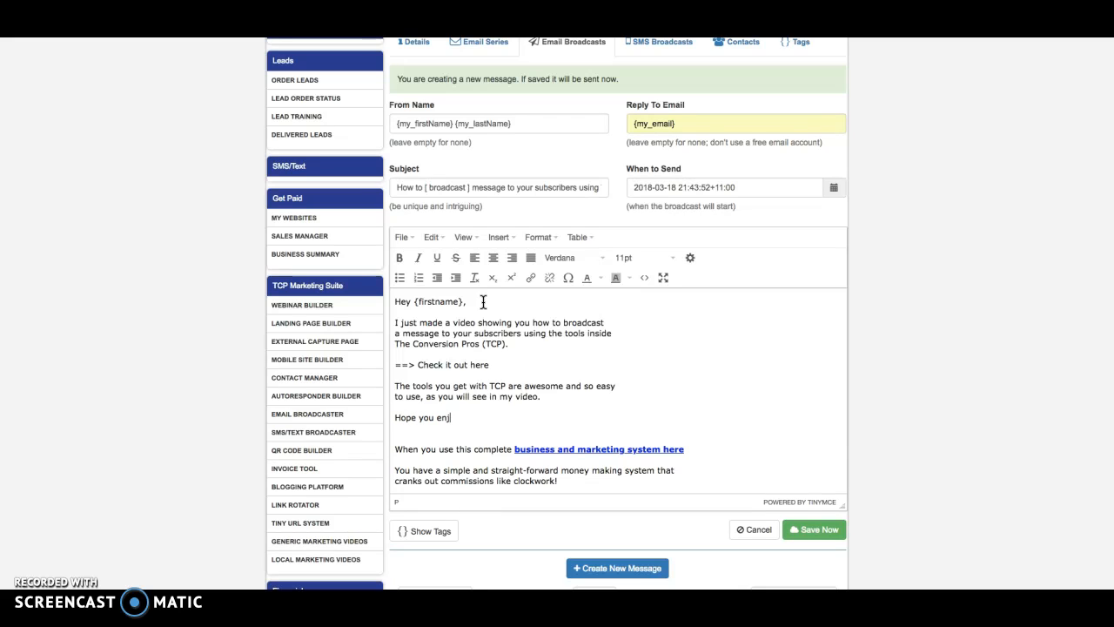
type("oy watching...")
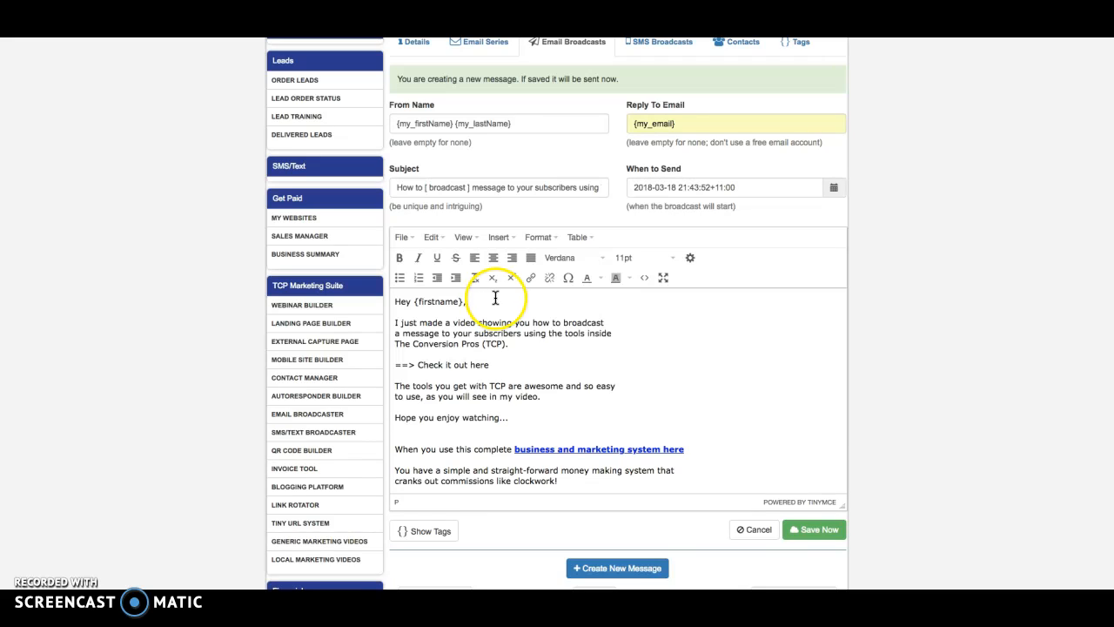
key("Return")
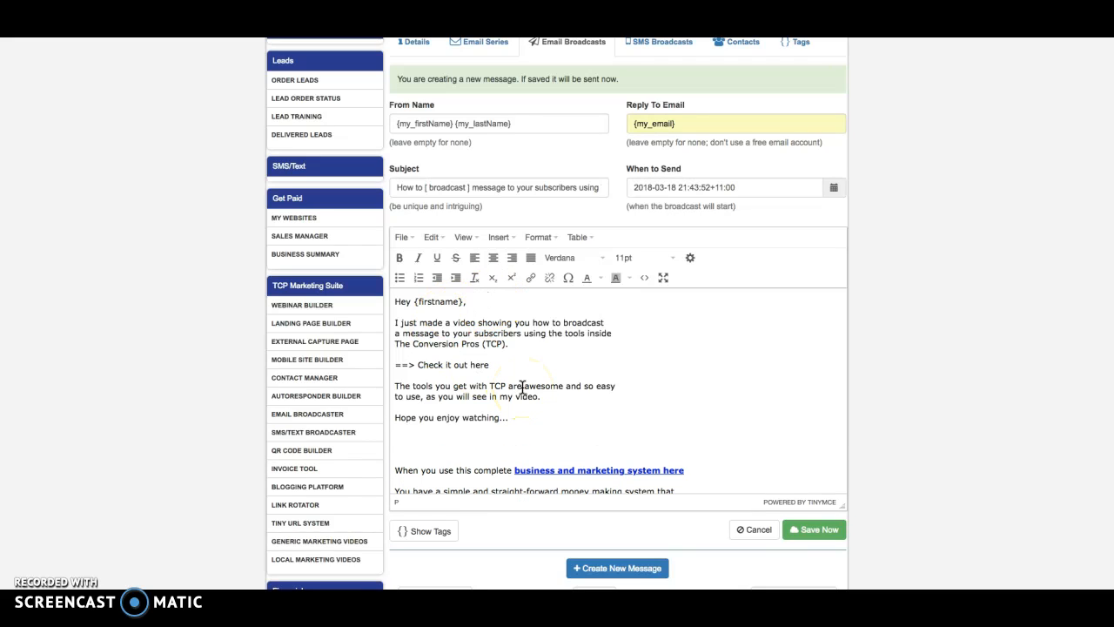
Step: Move the arrow behind the text as "Check it out here ==>" and append a copy of the subject line after it
left_click(498, 365)
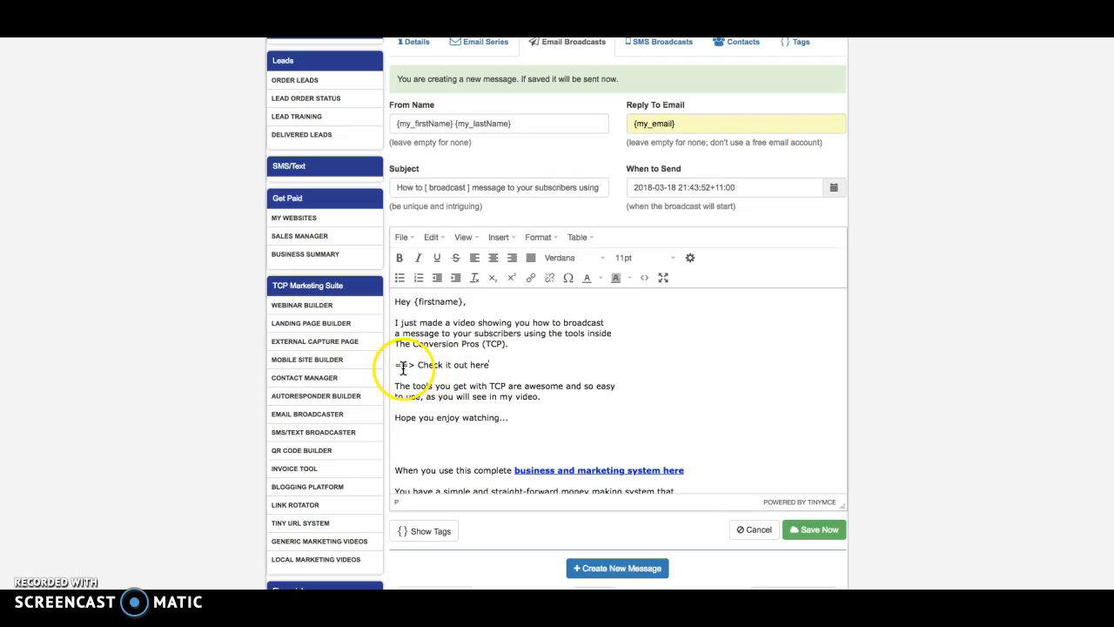
left_click_drag(489, 365, 397, 367)
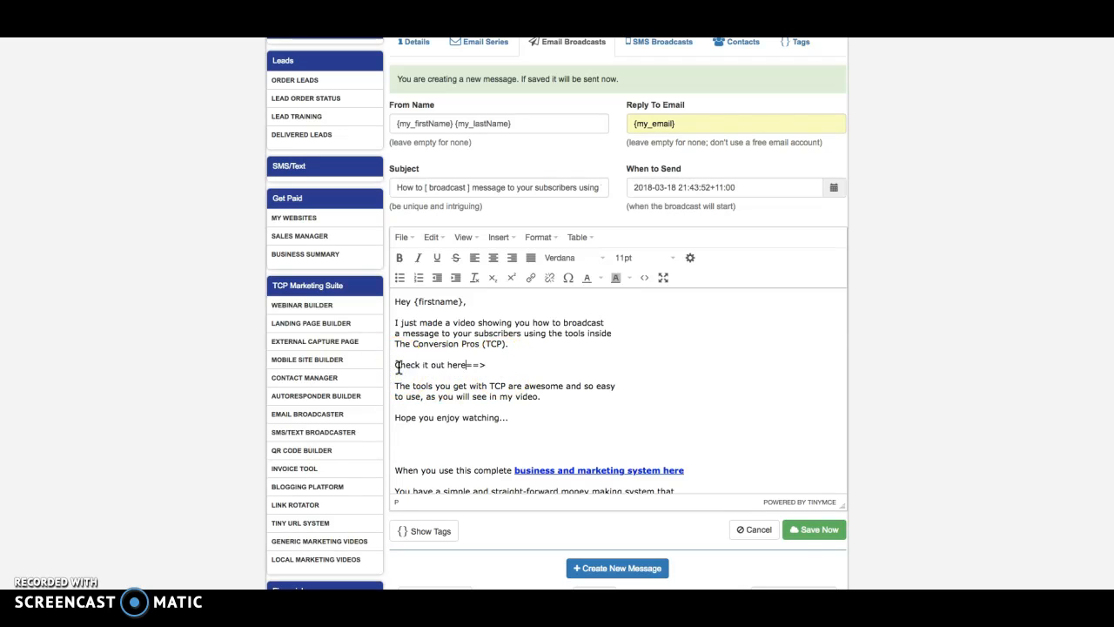
left_click(557, 188)
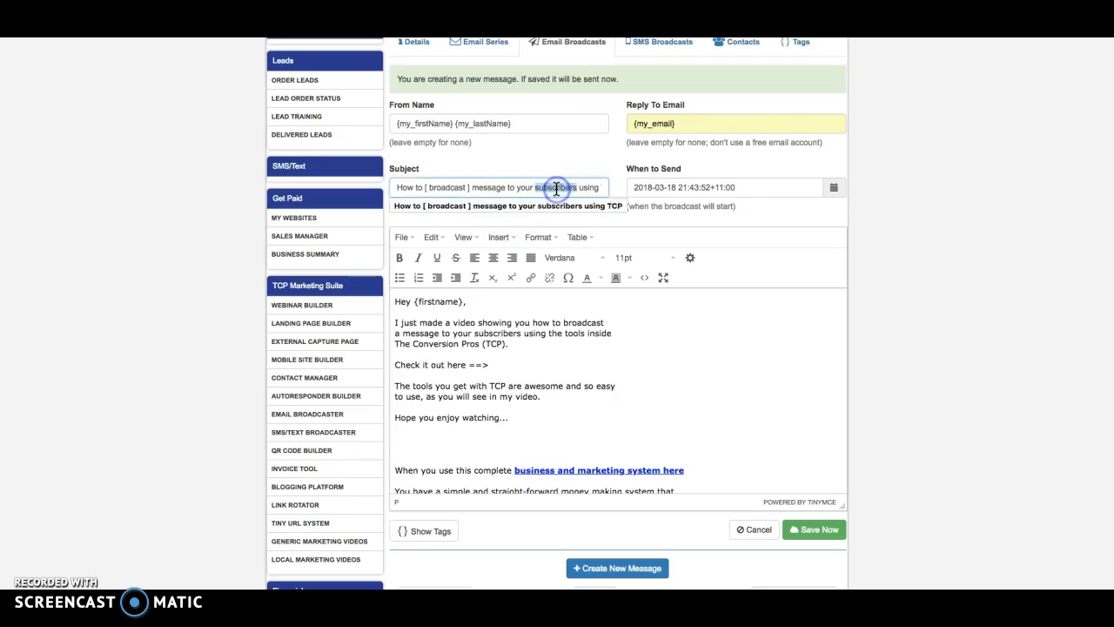
triple_click(557, 188)
left_click_drag(557, 188, 762, 365)
left_click(542, 368)
Step: Remove the square brackets and extra spaces around "broadcast" in the copied title in the message body
left_click(577, 365)
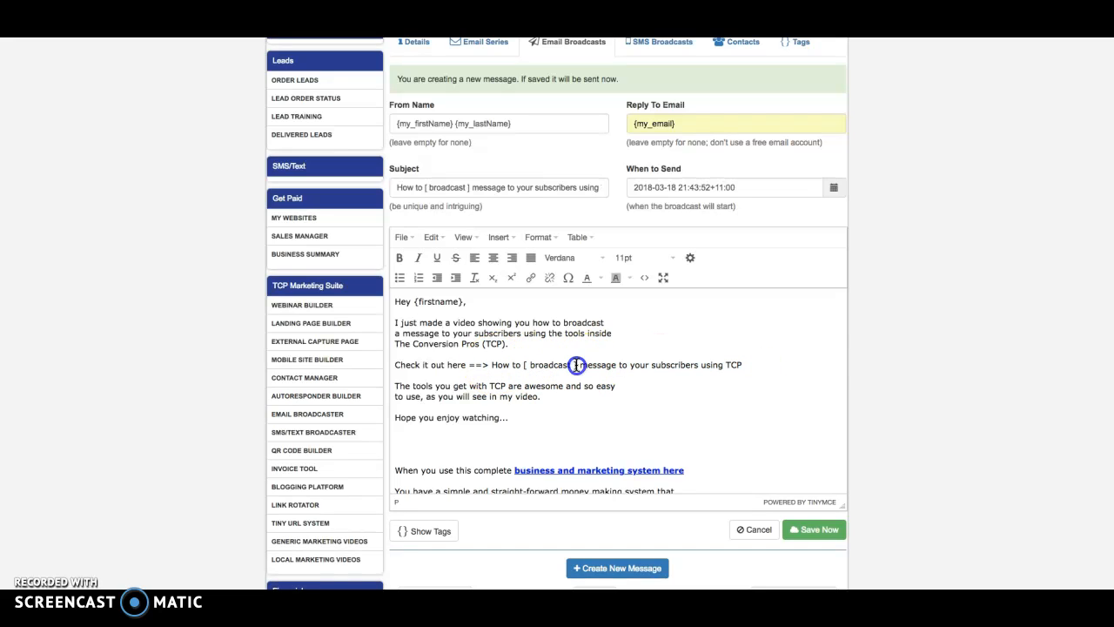
key("BackSpace")
key("BackSpace")
left_click(532, 367)
key("BackSpace")
key("BackSpace")
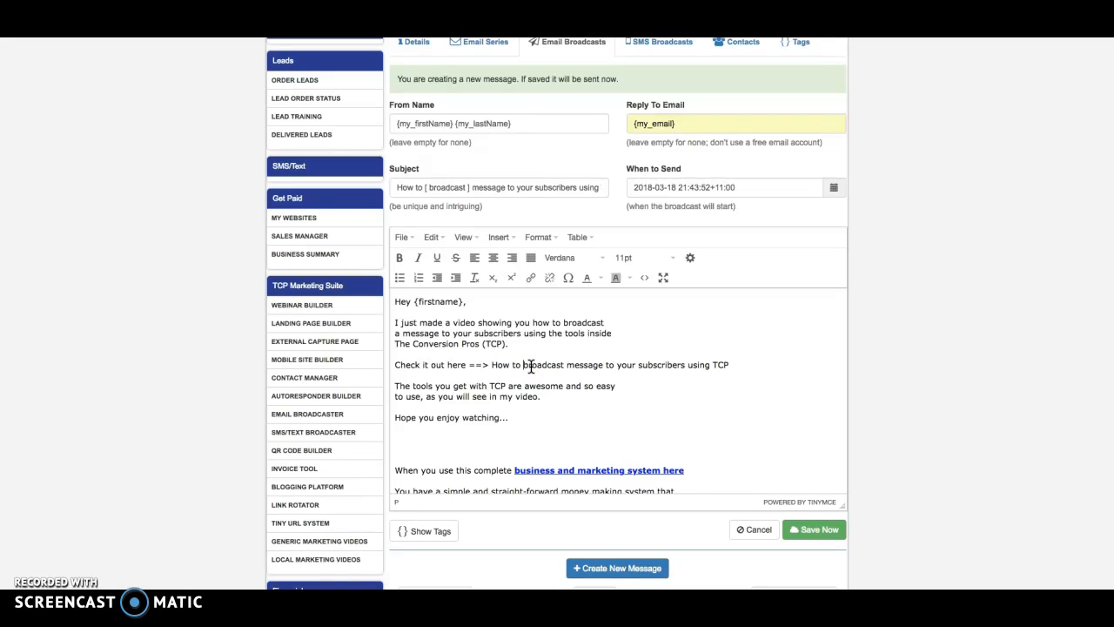
Step: Insert "a" before "message" in the subject, giving "How to [ broadcast ] a message to your subscribers using TCP"
left_click(470, 188)
type("a")
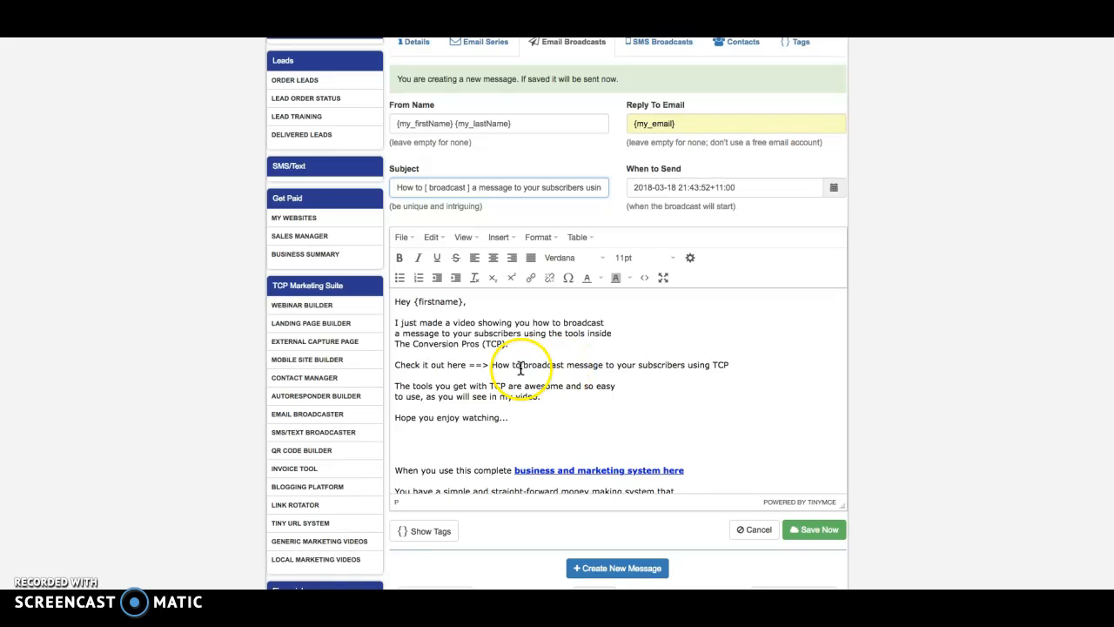
Step: Insert "a" before "message" in the title after the arrow in the message body and select the title
left_click(567, 365)
type("a")
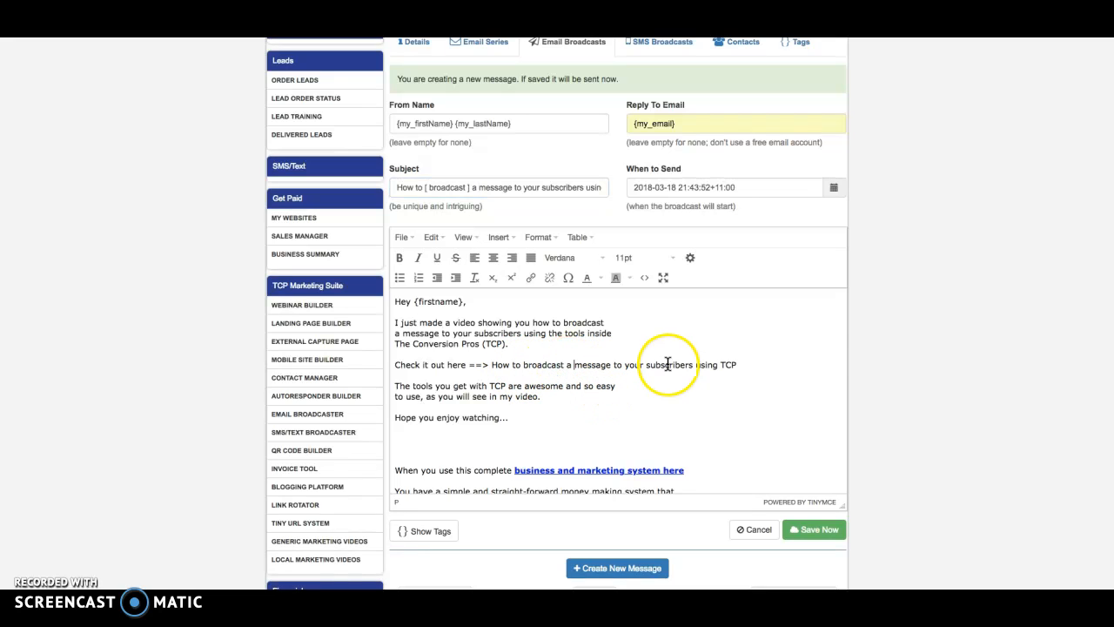
left_click_drag(738, 364, 713, 365)
mouse_move(492, 365)
left_mouse_down()
mouse_move(737, 364)
mouse_move(493, 365)
left_mouse_up()
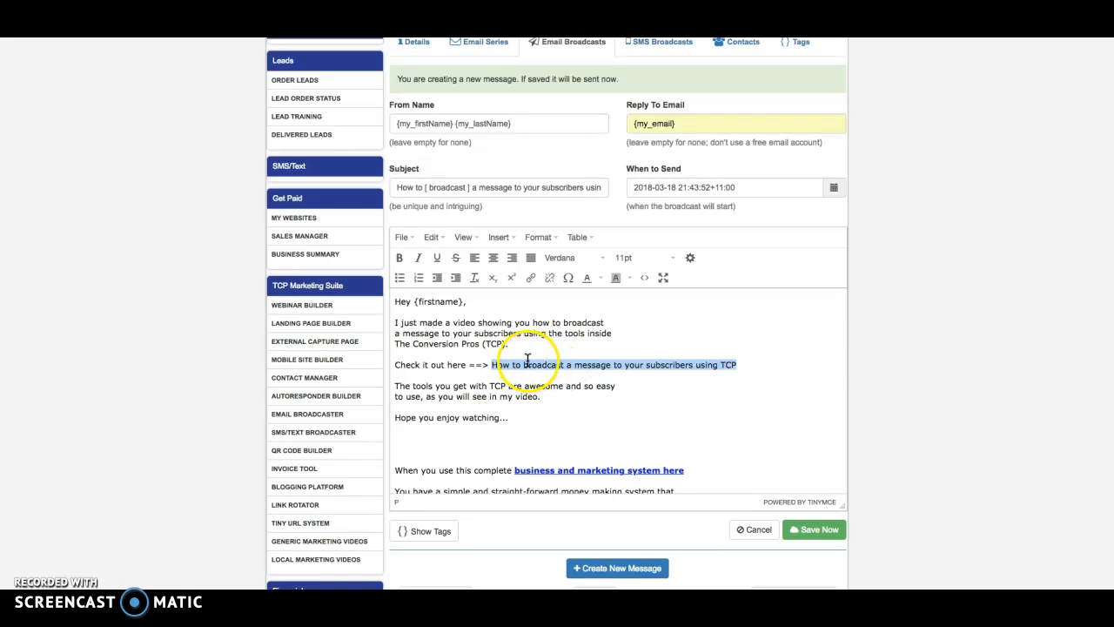
Step: Add the two-line paragraph "The system can be used for any business at you like, especially online business." above the "Hope you enjoy watching..." line
left_click(488, 418)
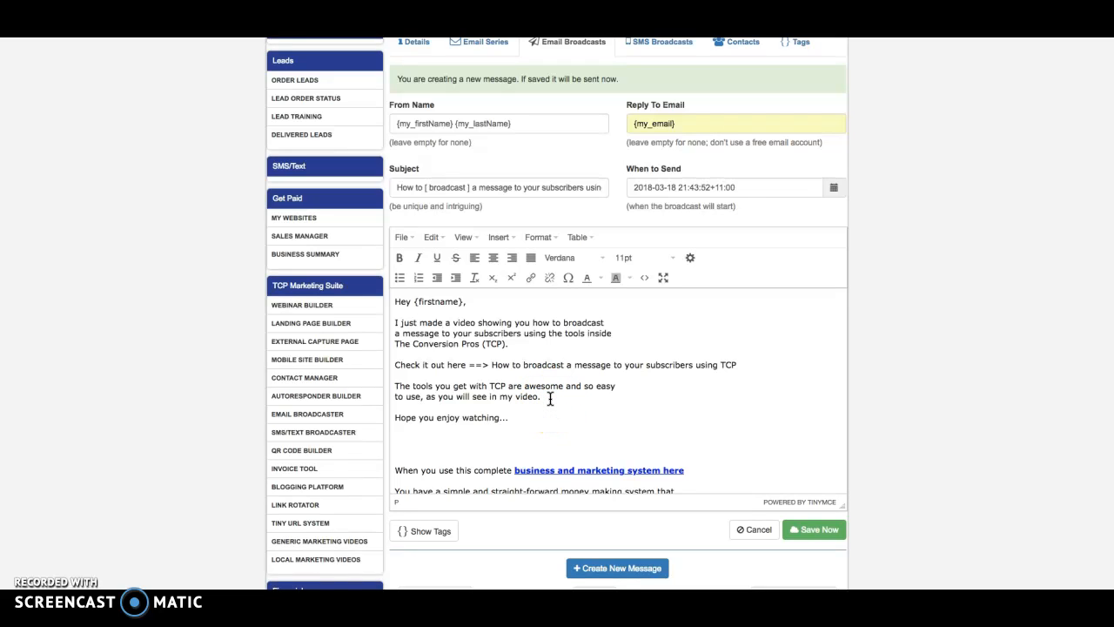
key("Return")
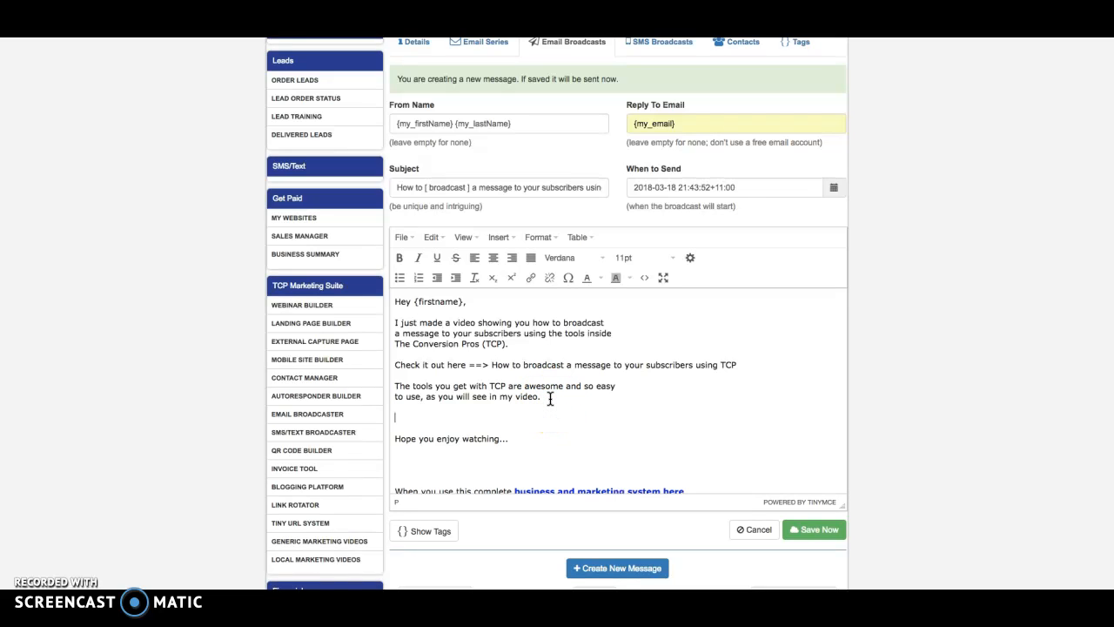
type("T")
key("BackSpace")
key("BackSpace")
key("BackSpace")
key("BackSpace")
type("em can be")
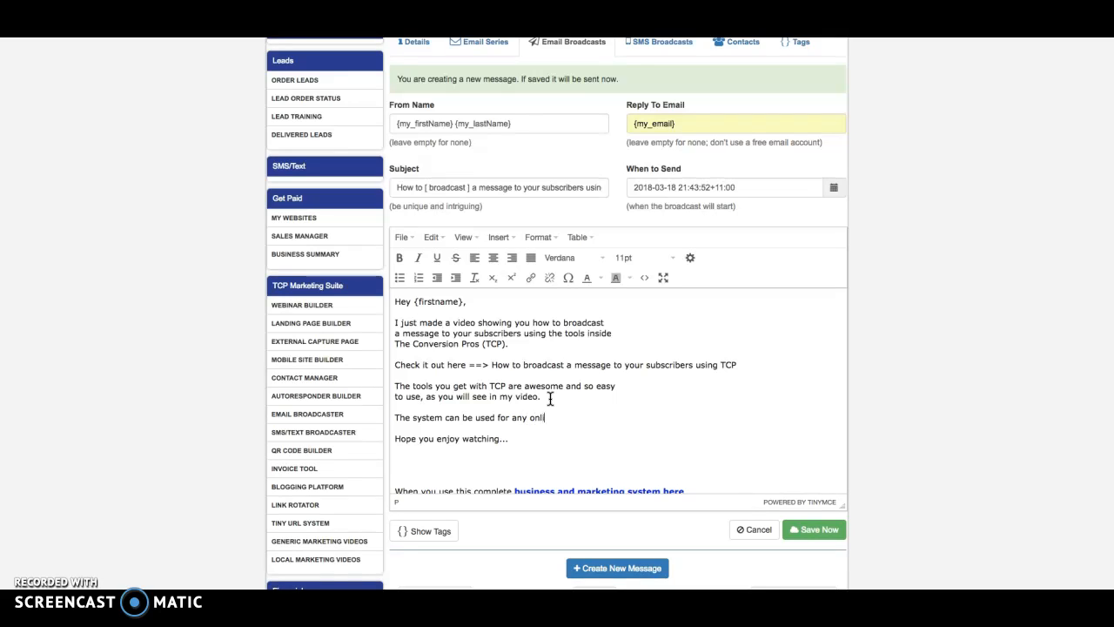
type(" used for any busines")
type("s at you like,")
key("Return")
type("e")
key("BackSpace")
key("BackSpace")
key("shift+Return")
type("especially online business.")
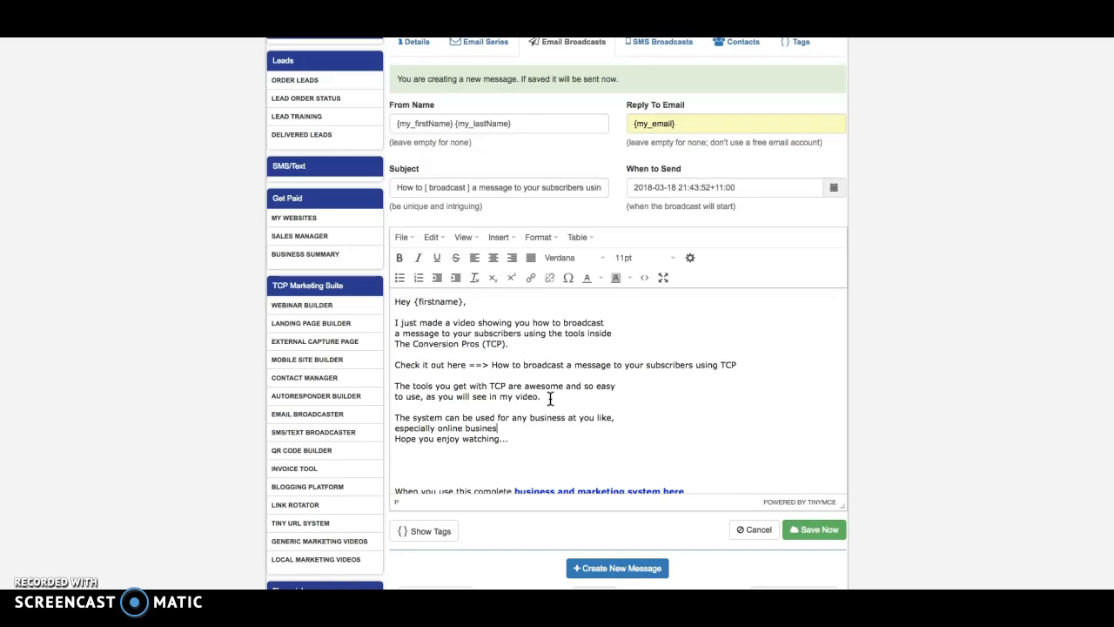
key("shift+Return")
Step: Add the sign-off "Talk soon," as a new paragraph below the "Hope you enjoy watching..." line
left_click(524, 456)
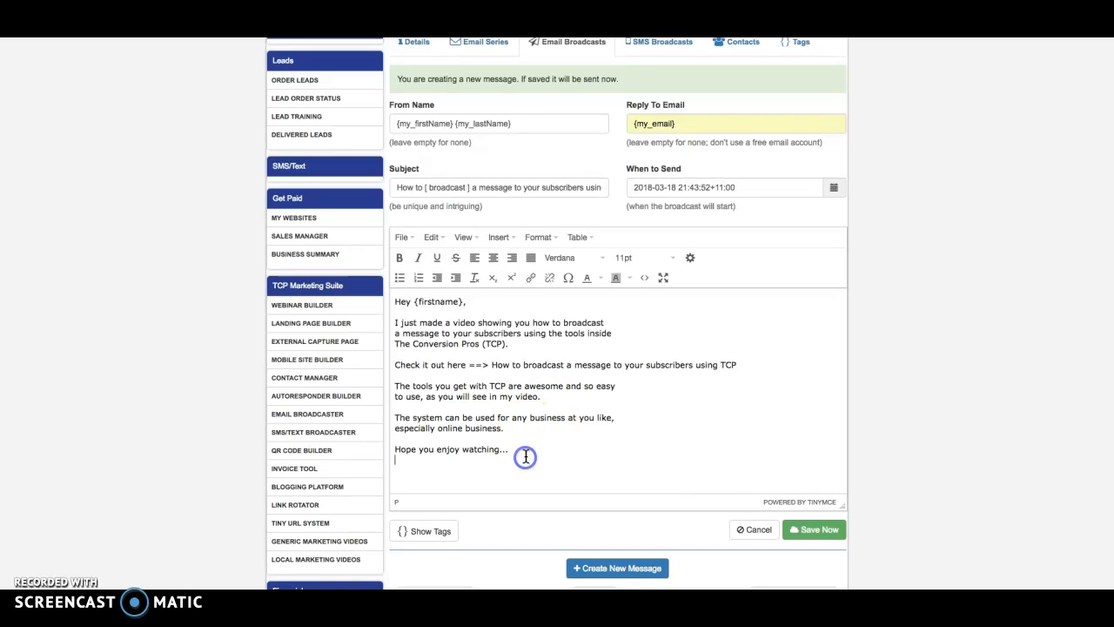
key("Return")
type("Talk soon,")
Step: Extend the "Hope you enjoy watching..." line with "feel free to reply and give me your feedback.", breaking the line after "give"
left_click(539, 451)
type("feel free to reply an")
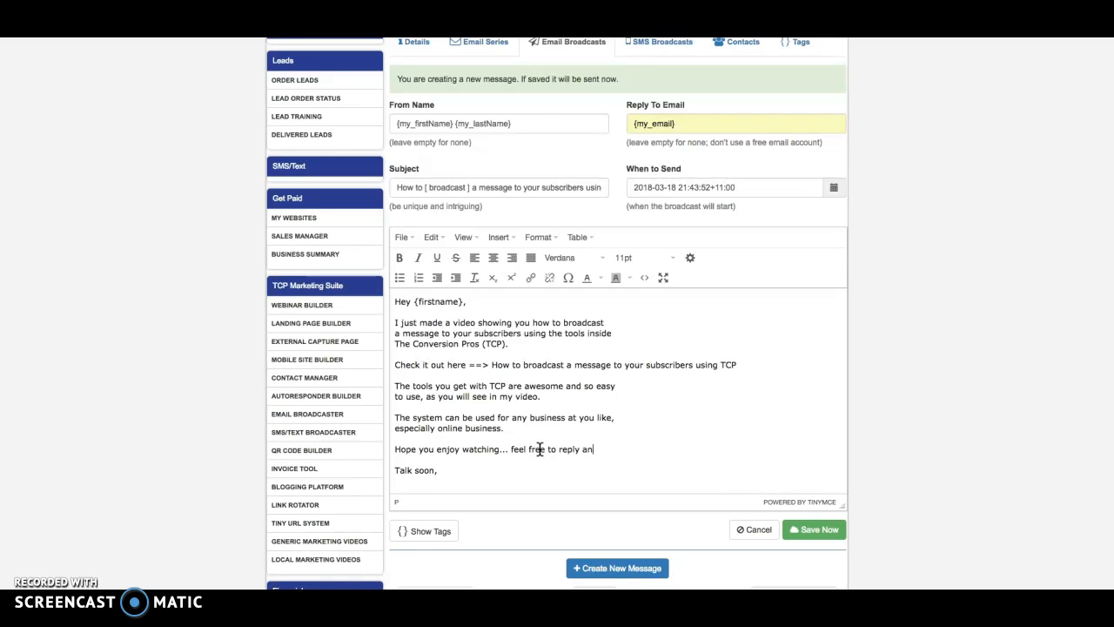
type("me your feedbac")
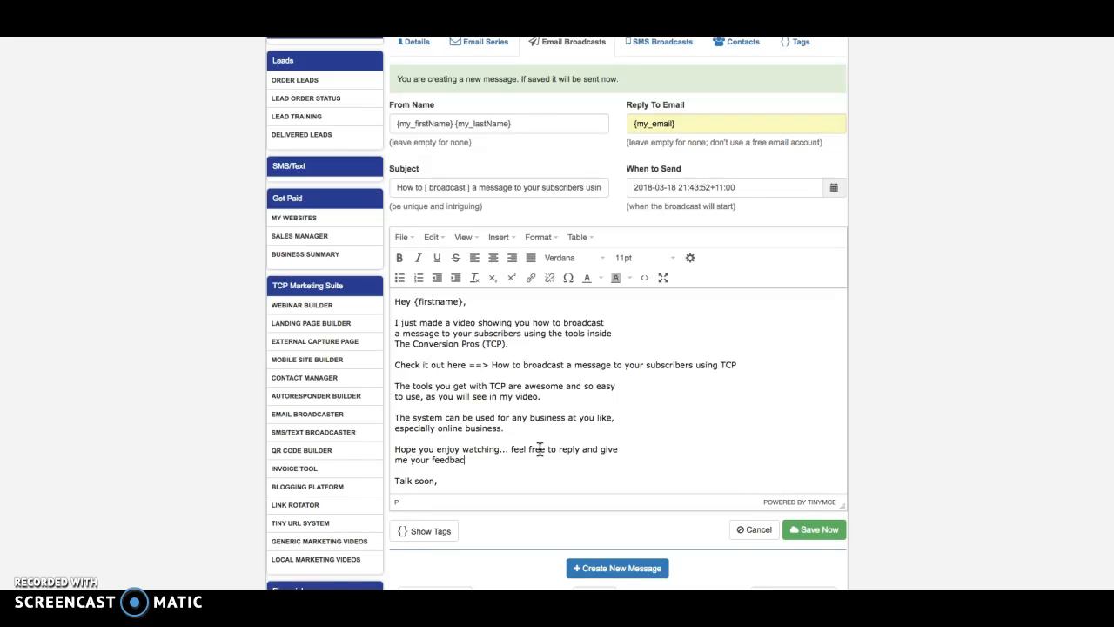
Step: Delete the old promotional text between "Talk soon," and the signature photo
scroll(522, 435, "down", 2)
left_click(441, 416)
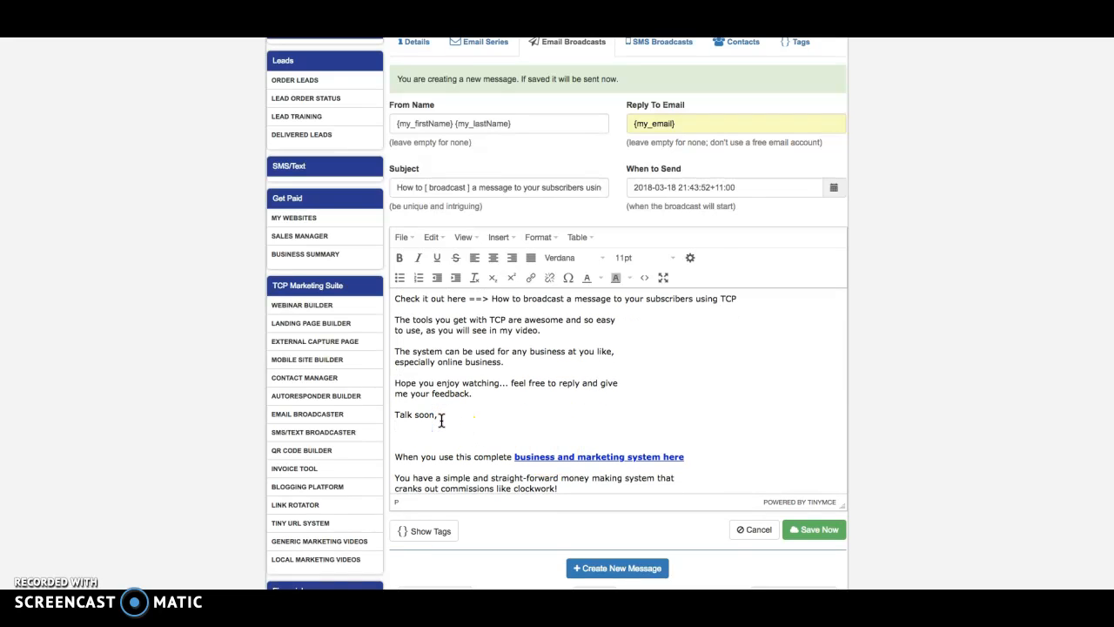
scroll(442, 420, "down", 6)
left_click(533, 377)
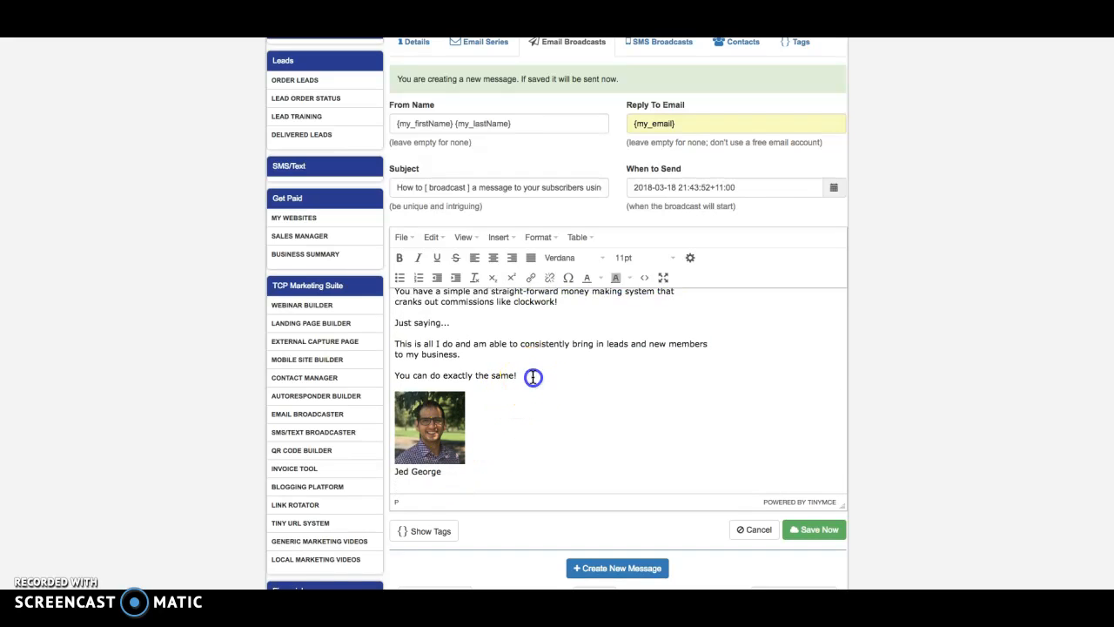
key("BackSpace")
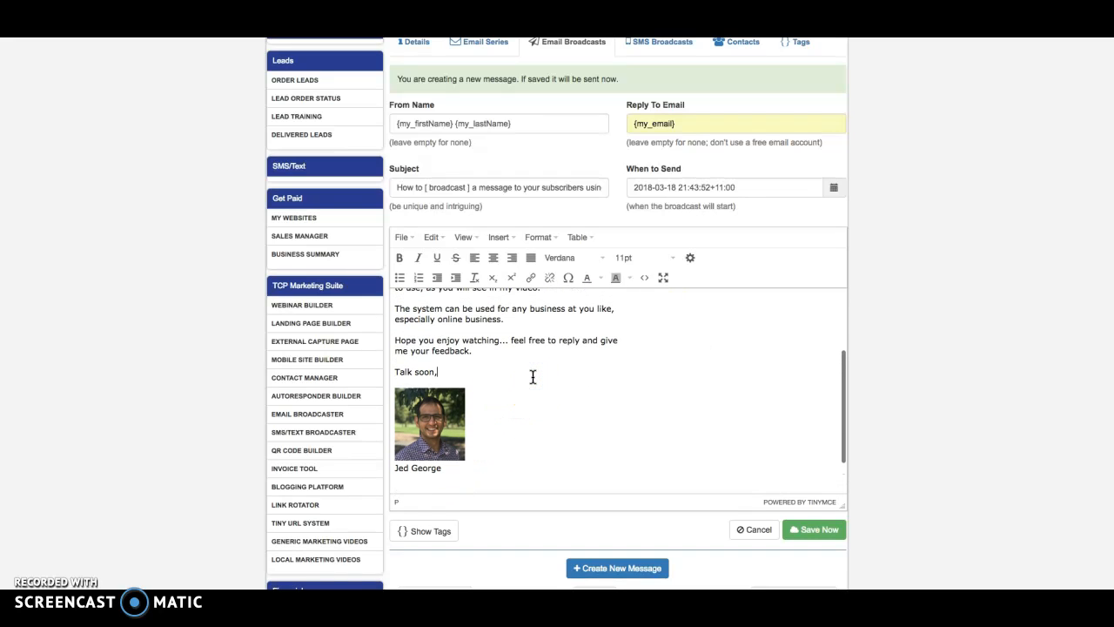
scroll(479, 398, "down", 2)
scroll(538, 403, "up", 5)
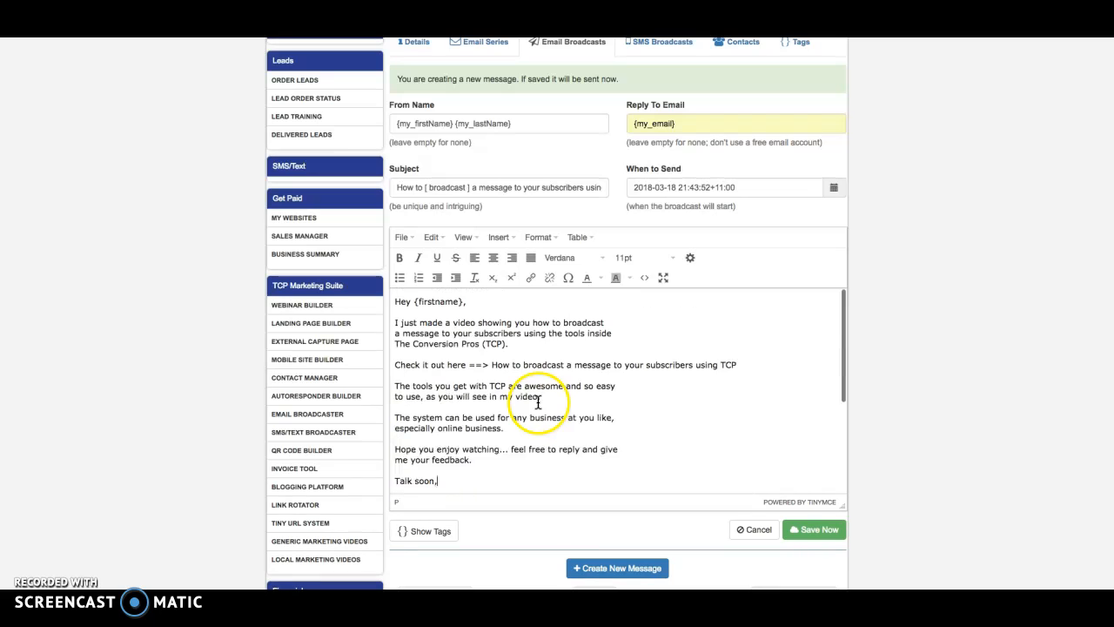
scroll(823, 378, "down", 5)
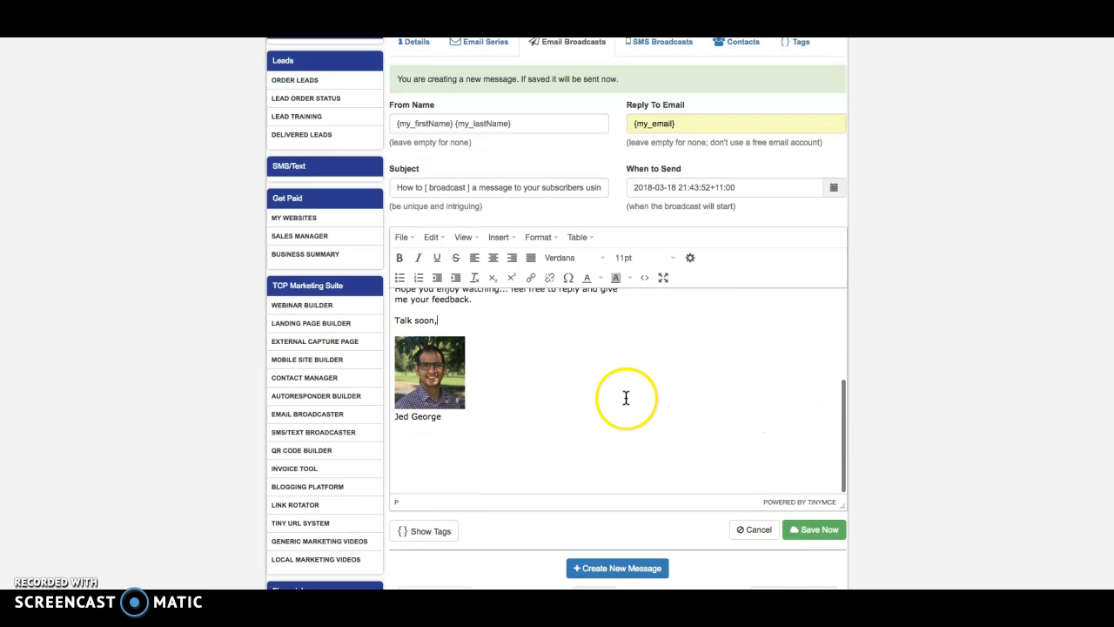
scroll(858, 367, "down", 2)
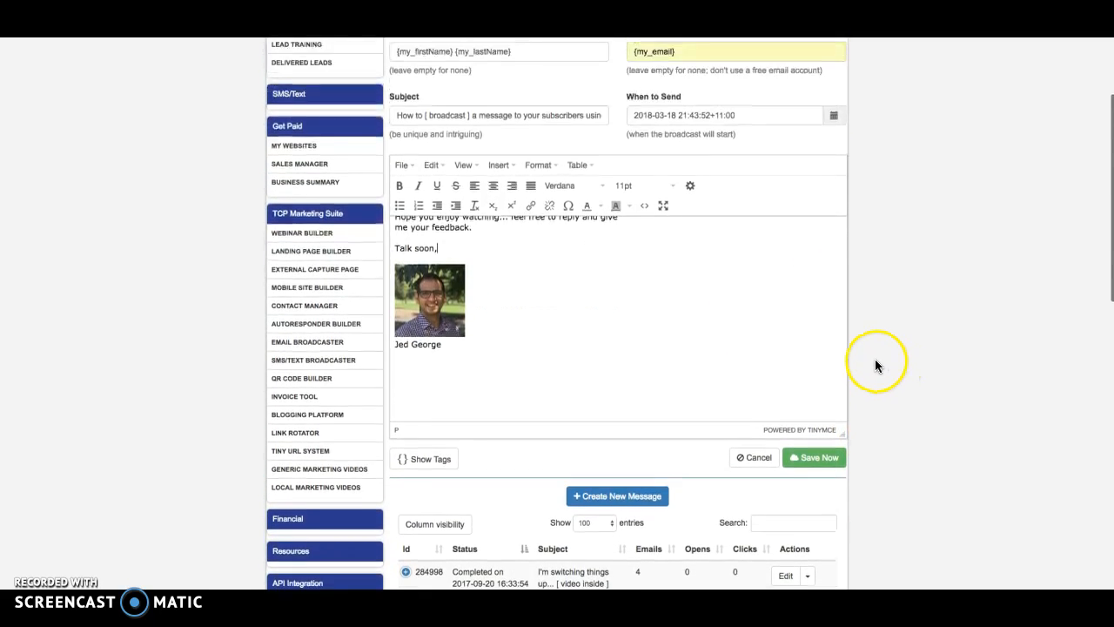
scroll(875, 366, "up", 1)
scroll(540, 331, "up", 3)
scroll(605, 339, "up", 1)
scroll(696, 330, "up", 2)
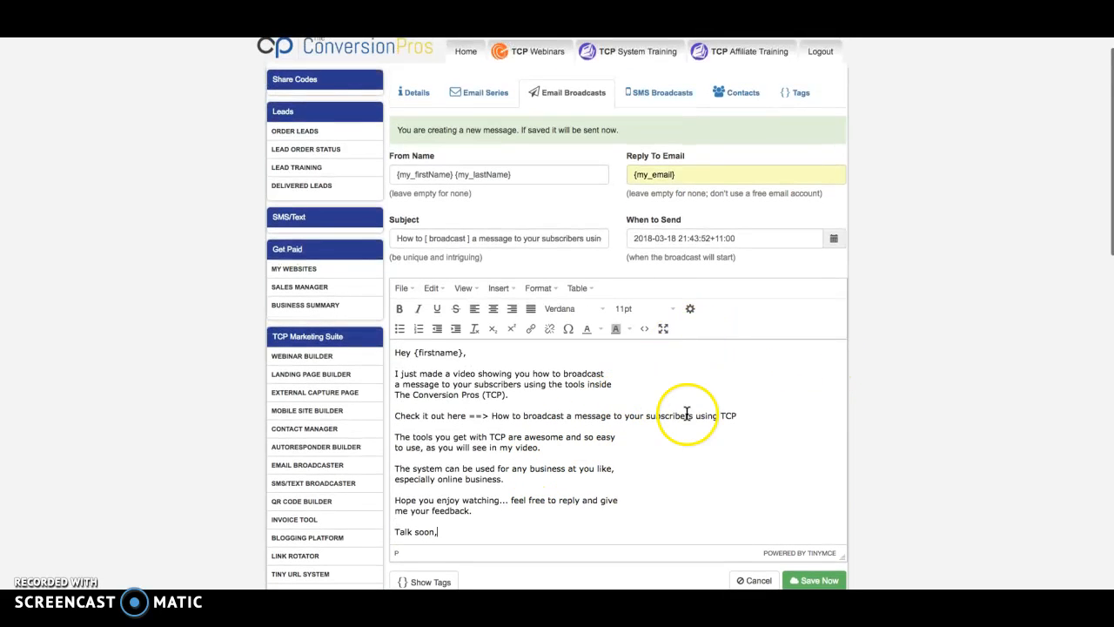
left_click_drag(738, 415, 491, 415)
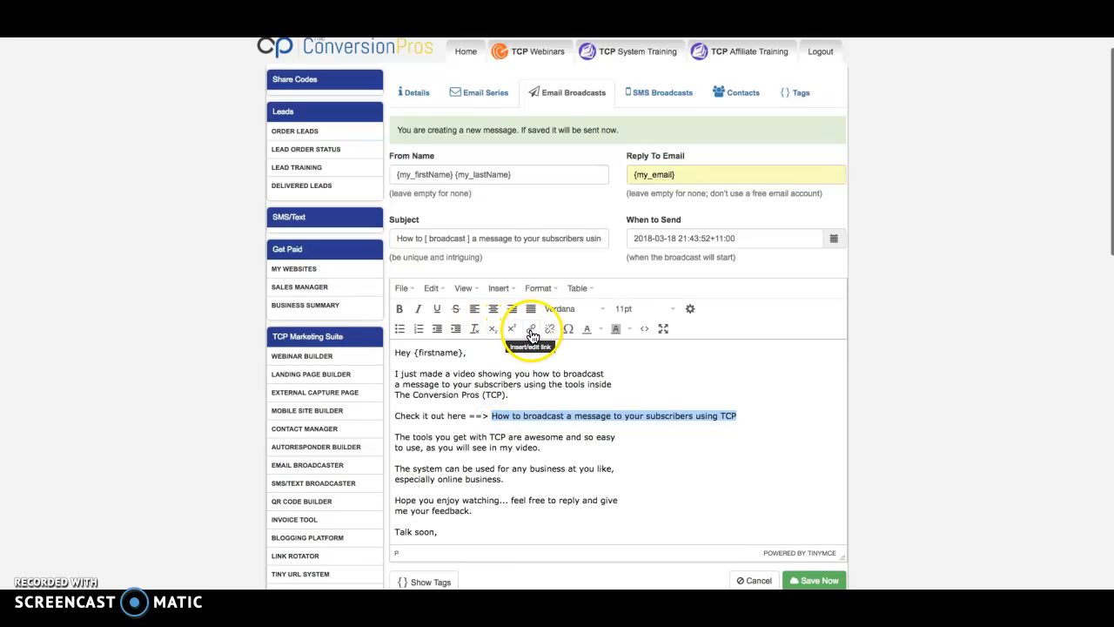
left_click(532, 336)
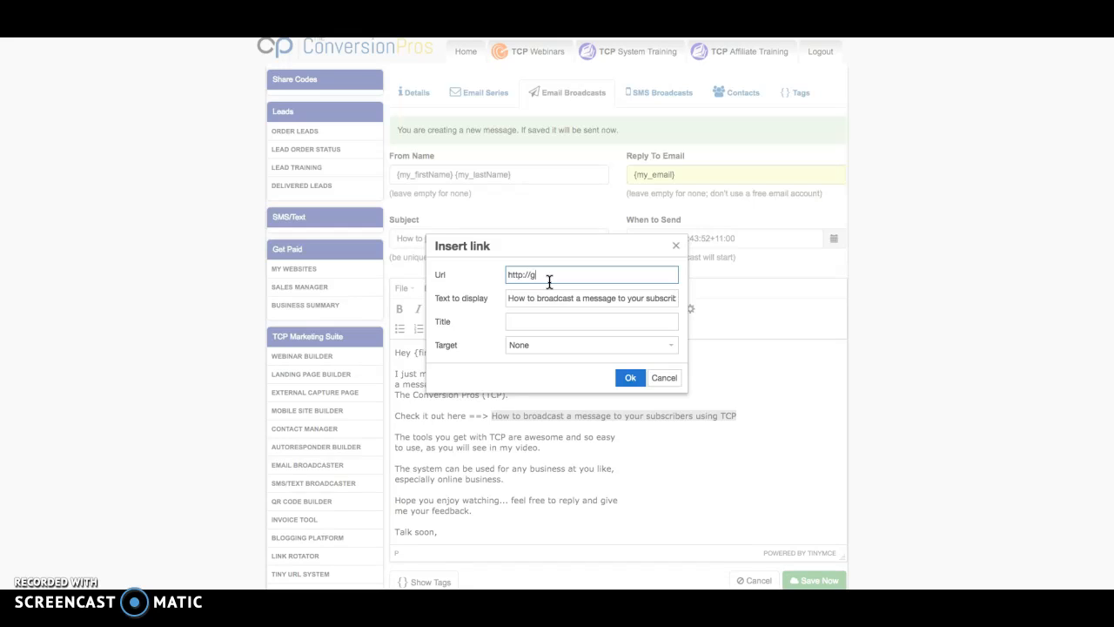
type("http://google.com")
left_click(630, 377)
Step: Schedule the broadcast for 30 March 2018 and save it, dismissing the confirmation
scroll(645, 374, "down", 1)
scroll(644, 375, "down", 2)
scroll(640, 372, "up", 2)
scroll(820, 383, "down", 3)
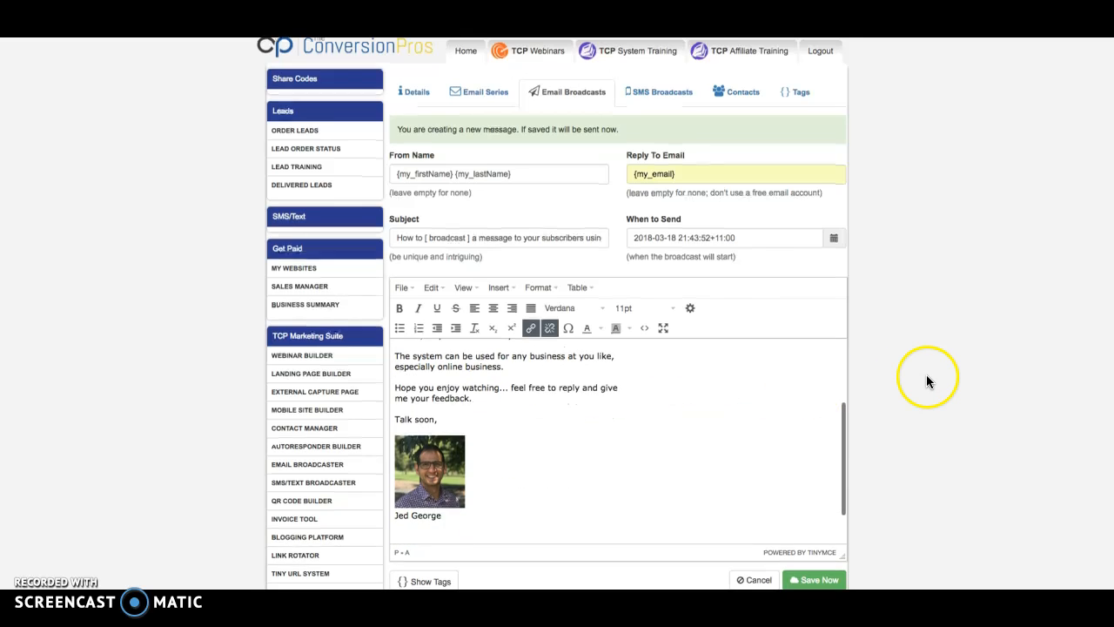
scroll(926, 375, "down", 3)
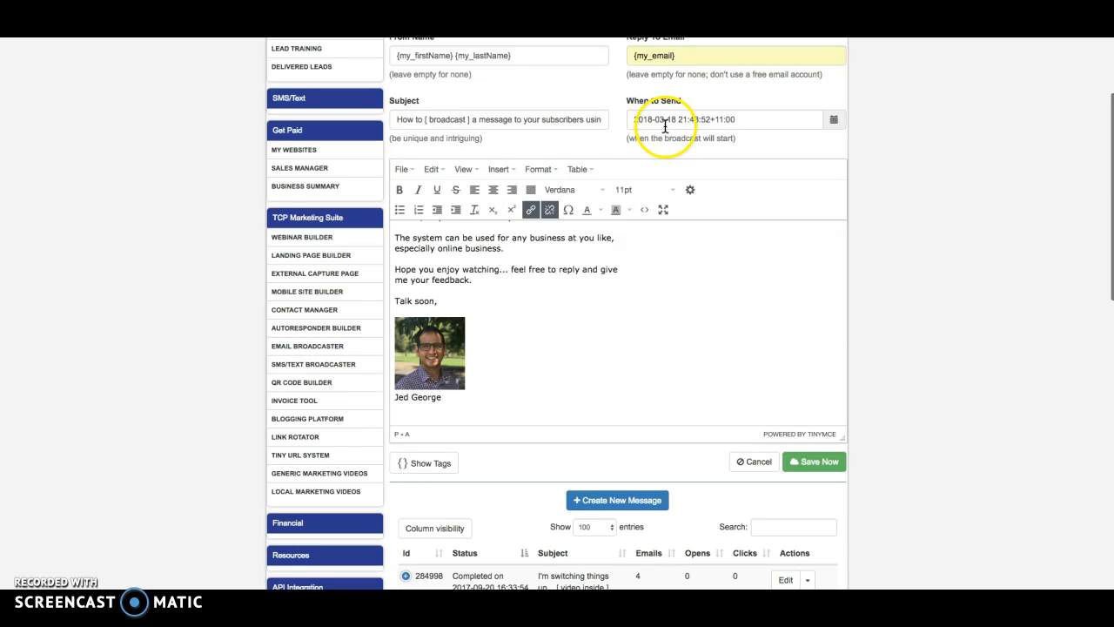
left_click(835, 120)
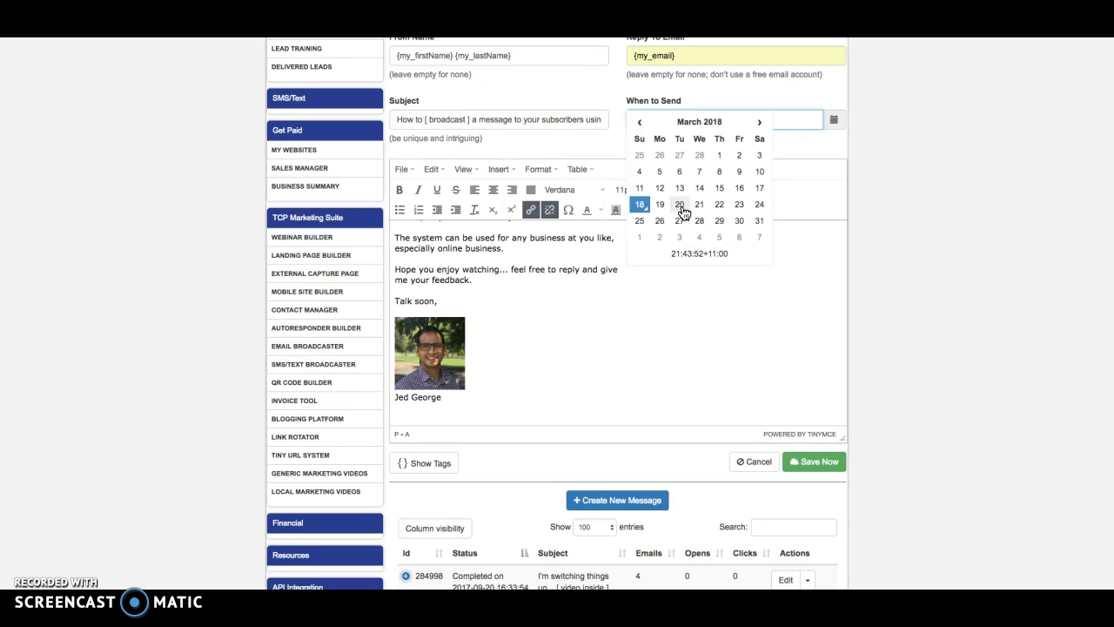
scroll(604, 269, "up", 3)
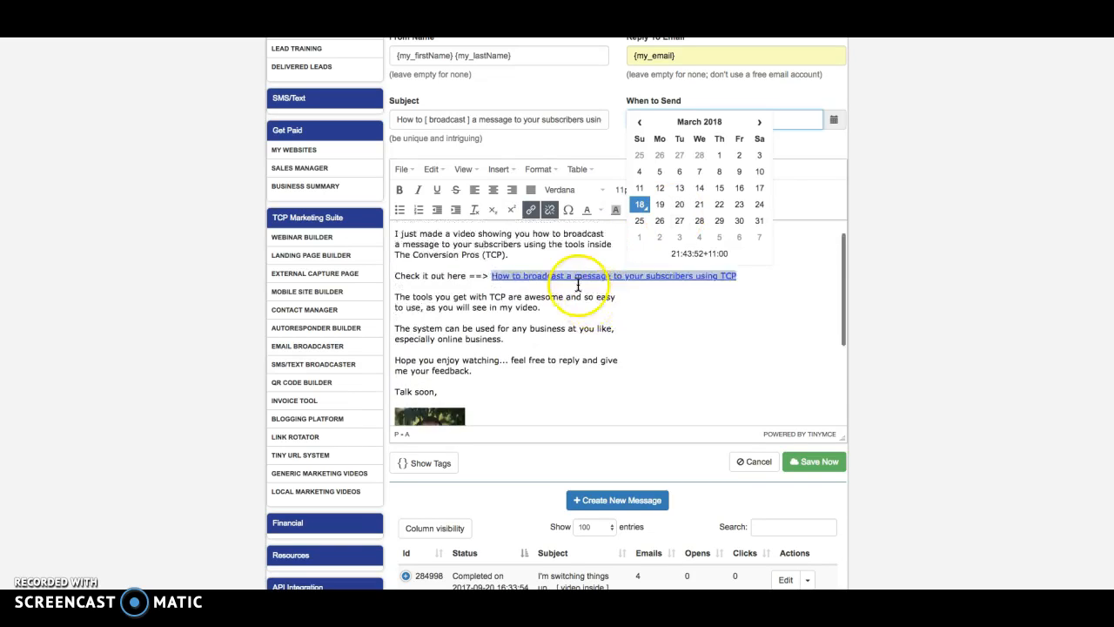
left_click(739, 222)
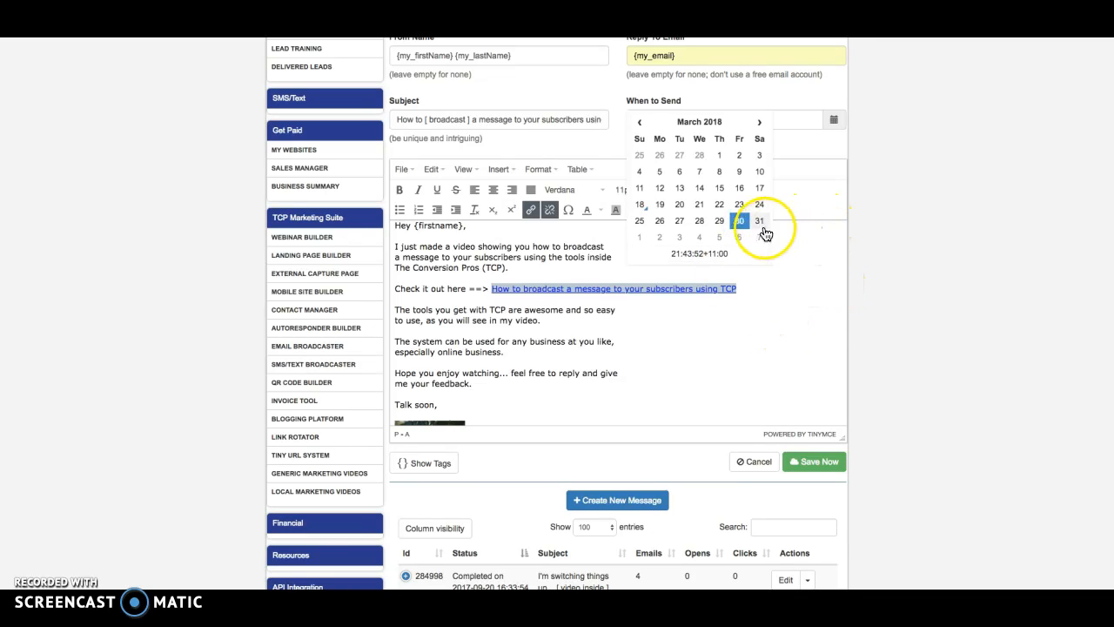
left_click(739, 221)
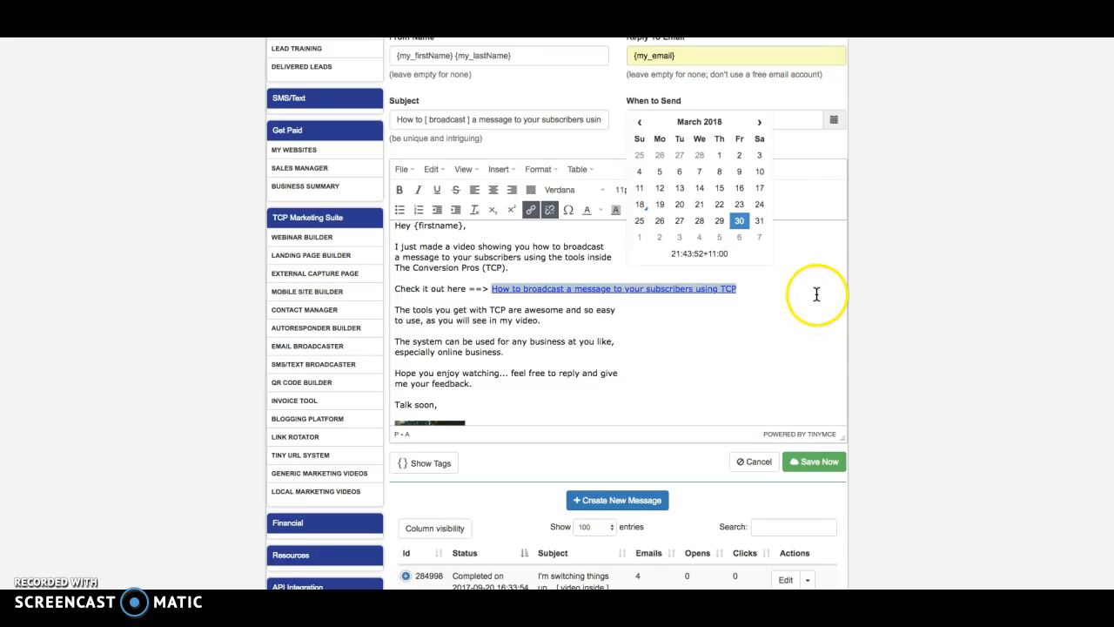
left_click(739, 221)
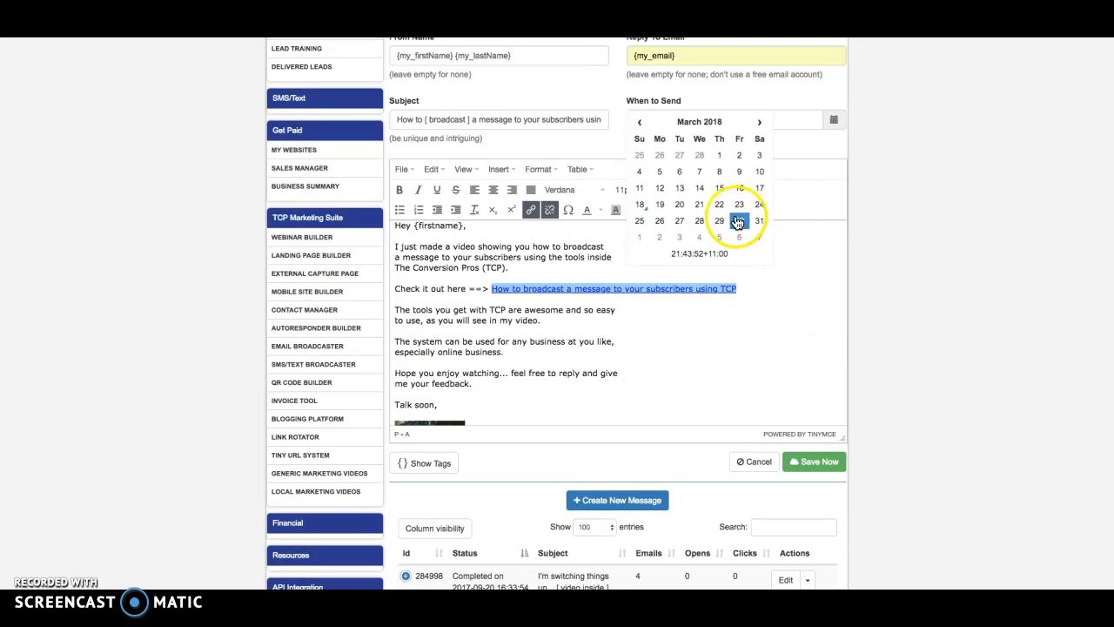
left_click(739, 221)
left_click(806, 199)
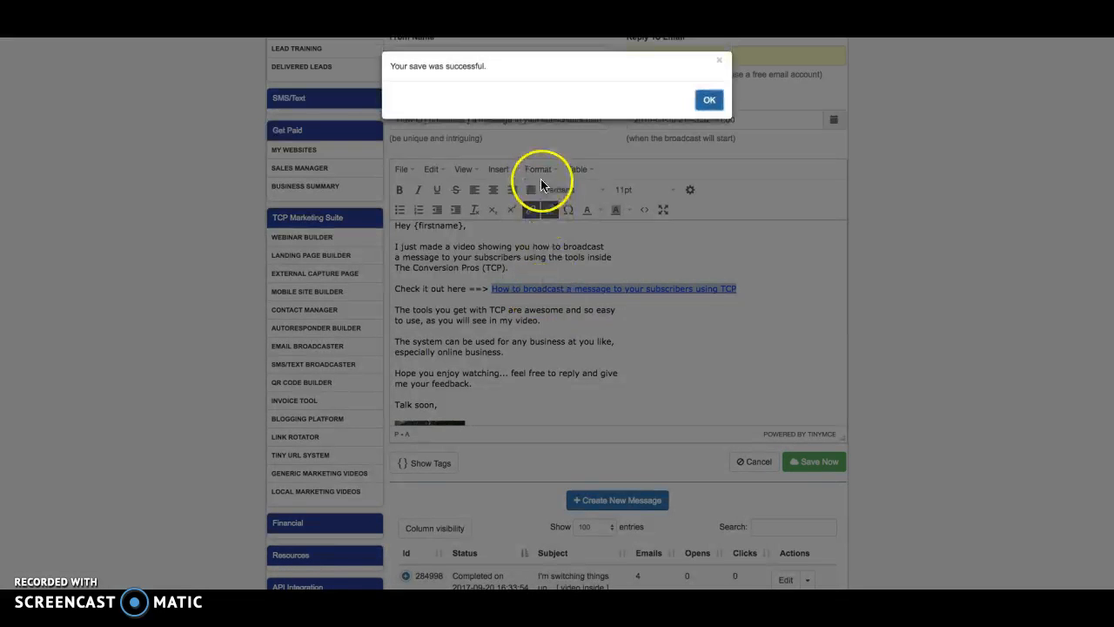
left_click(709, 99)
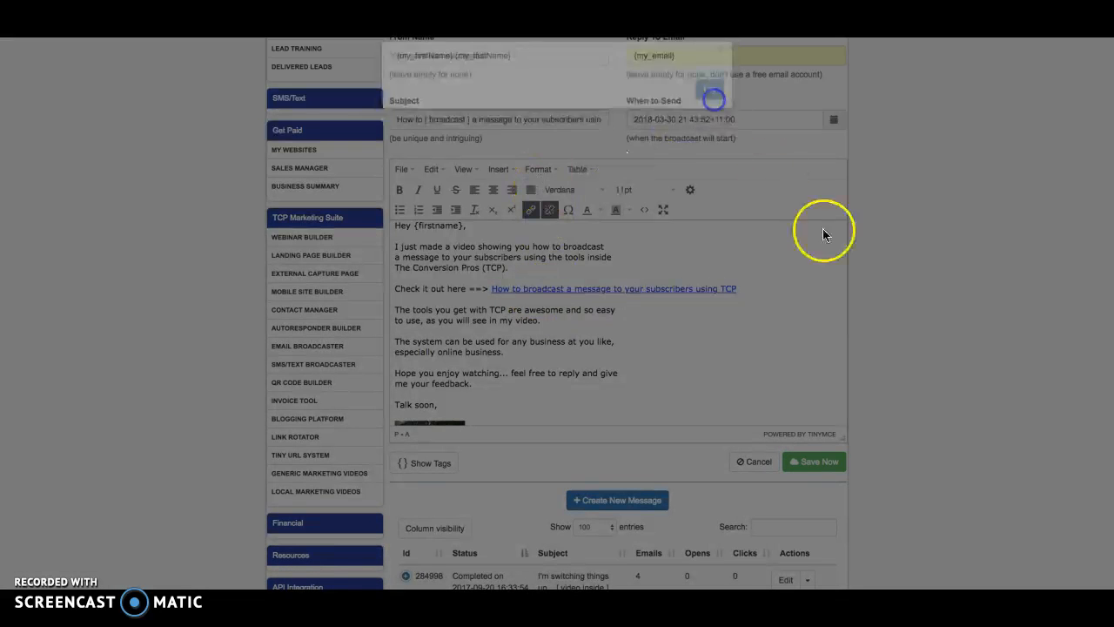
Step: Check the status of the newly saved broadcast in the message list and its scheduling details in the editor
scroll(827, 253, "down", 5)
scroll(934, 273, "down", 10)
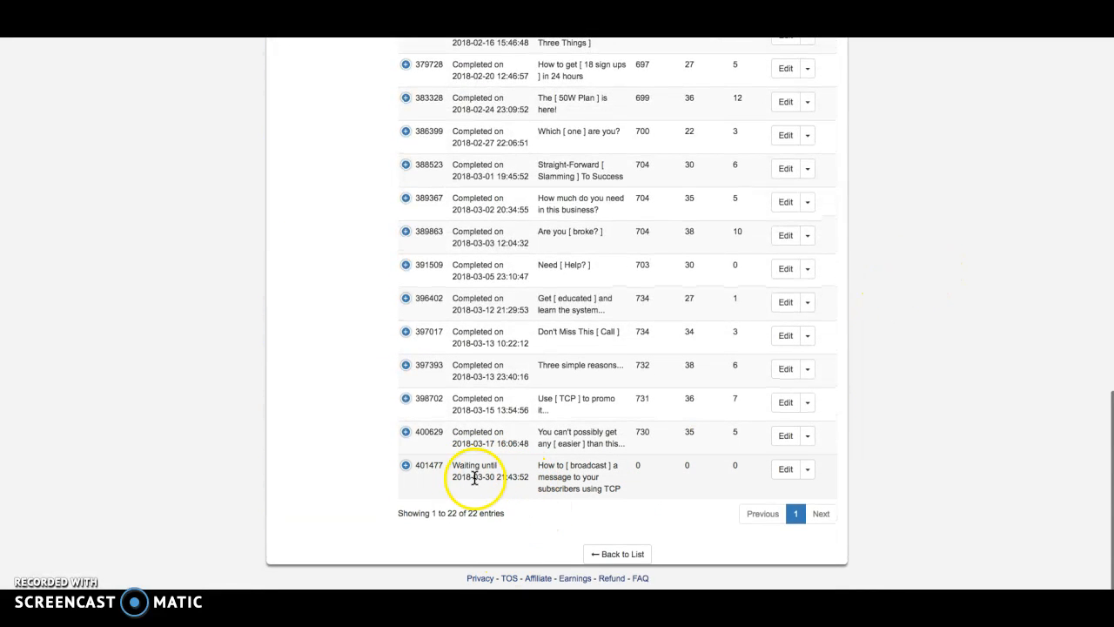
scroll(681, 484, "up", 10)
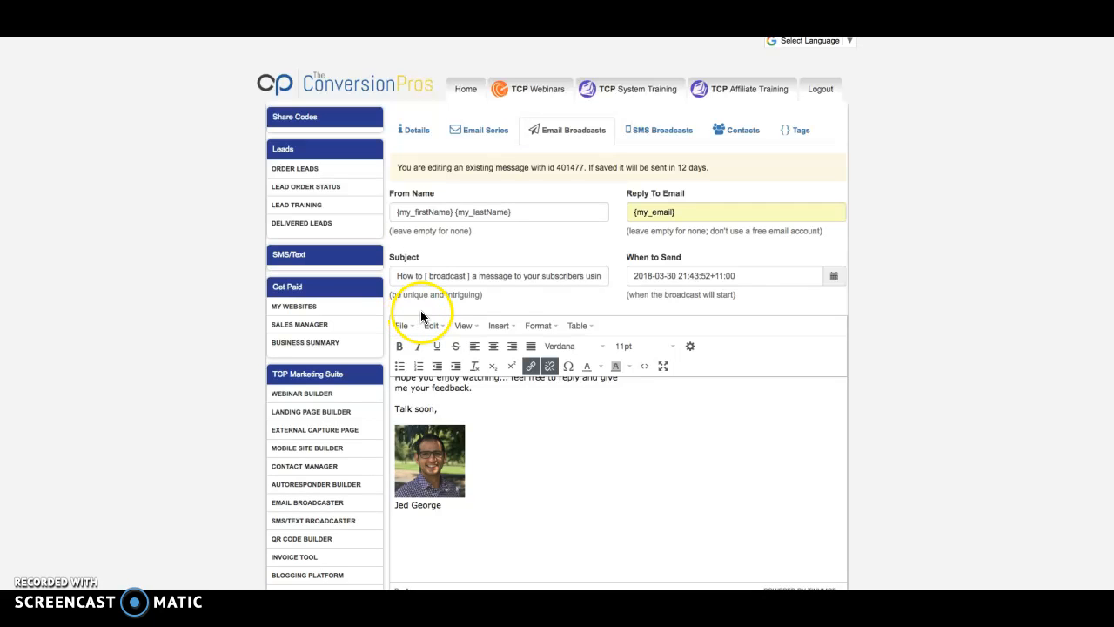
scroll(503, 297, "down", 1)
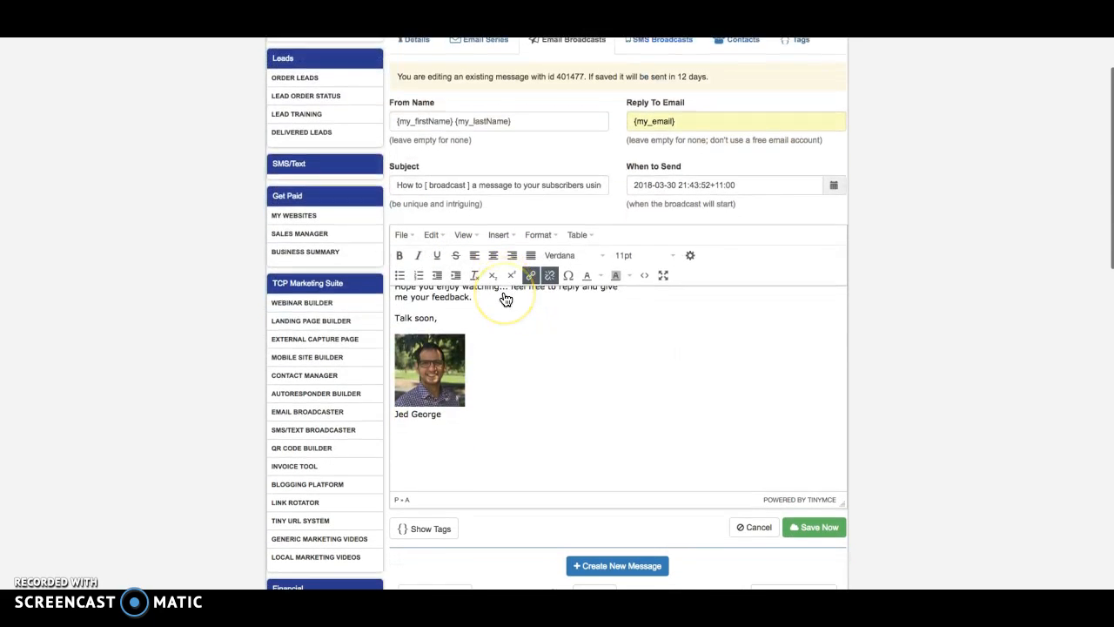
scroll(545, 265, "up", 1)
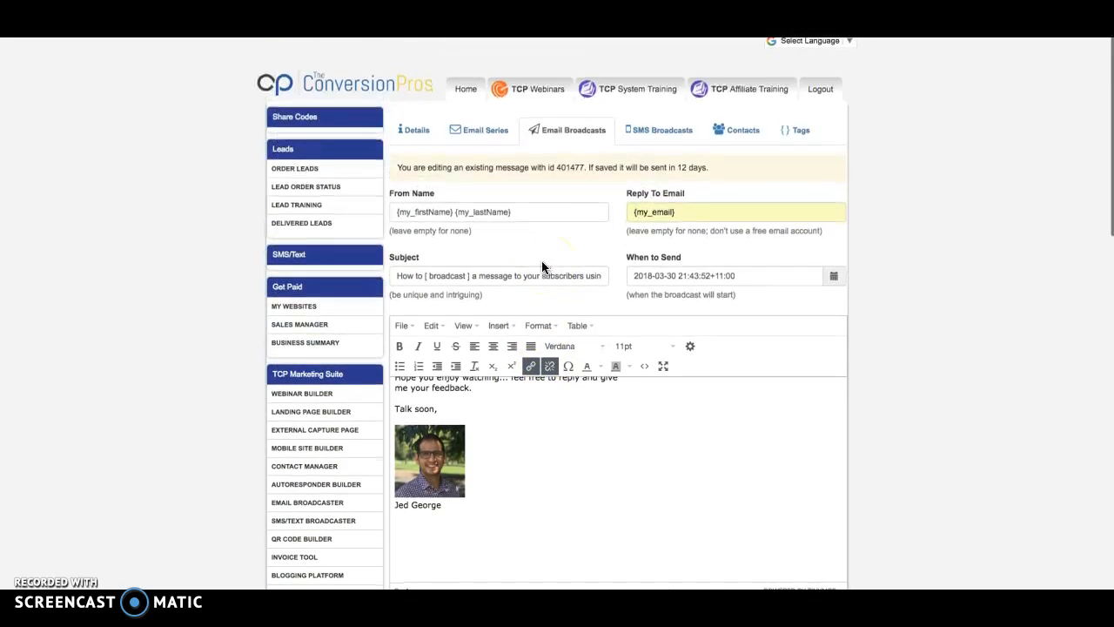
Step: Open the back office home page and look over its training videos and support links
left_click(466, 92)
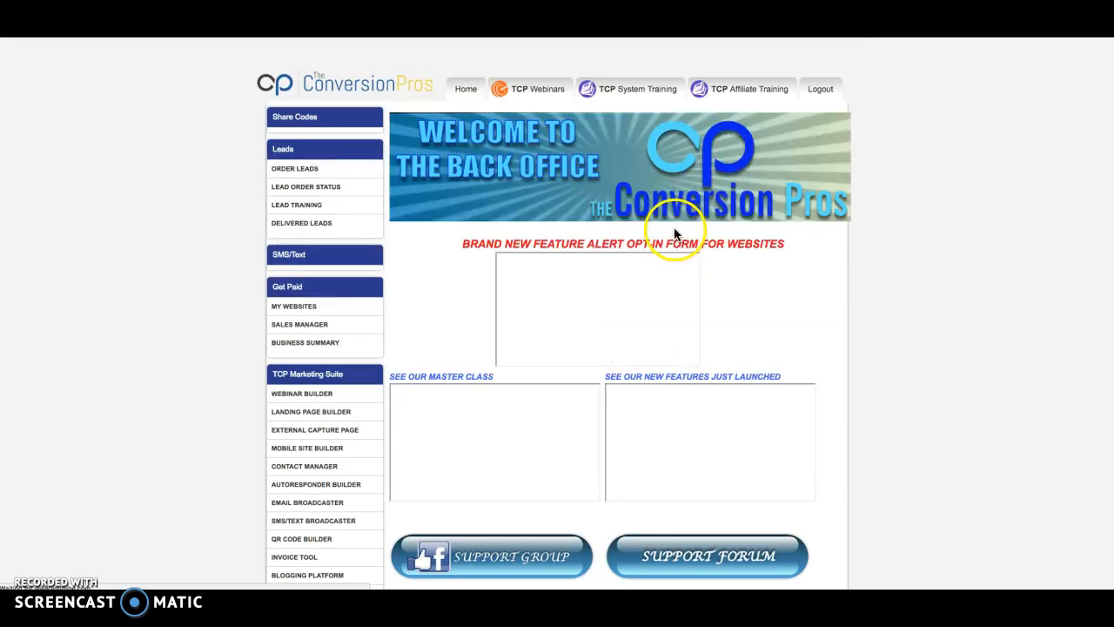
scroll(749, 261, "down", 5)
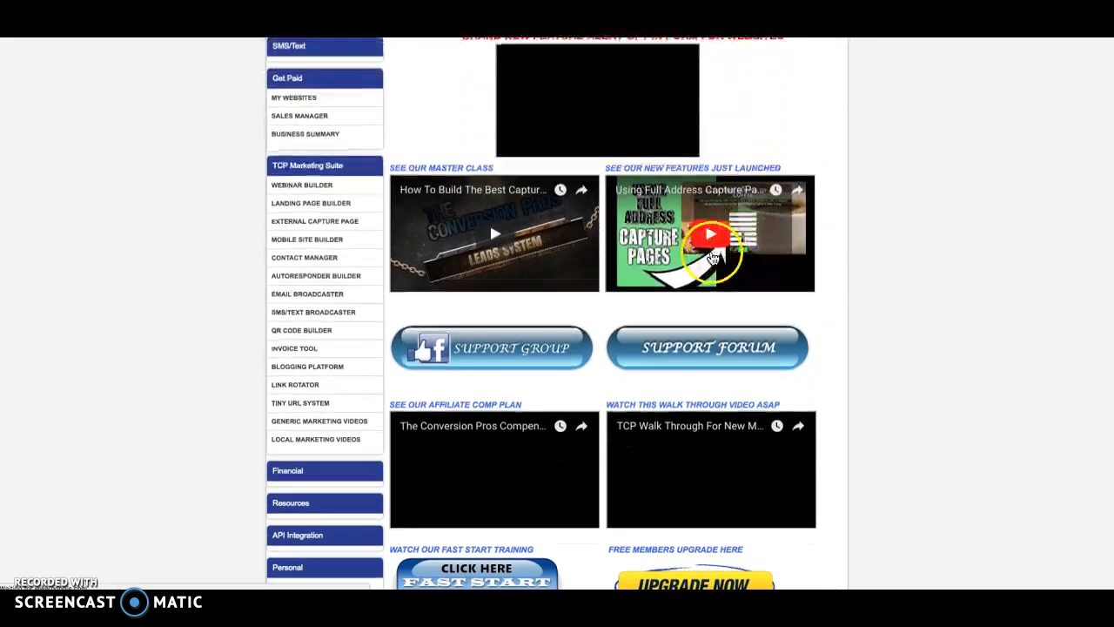
scroll(711, 272, "up", 3)
scroll(711, 272, "up", 3)
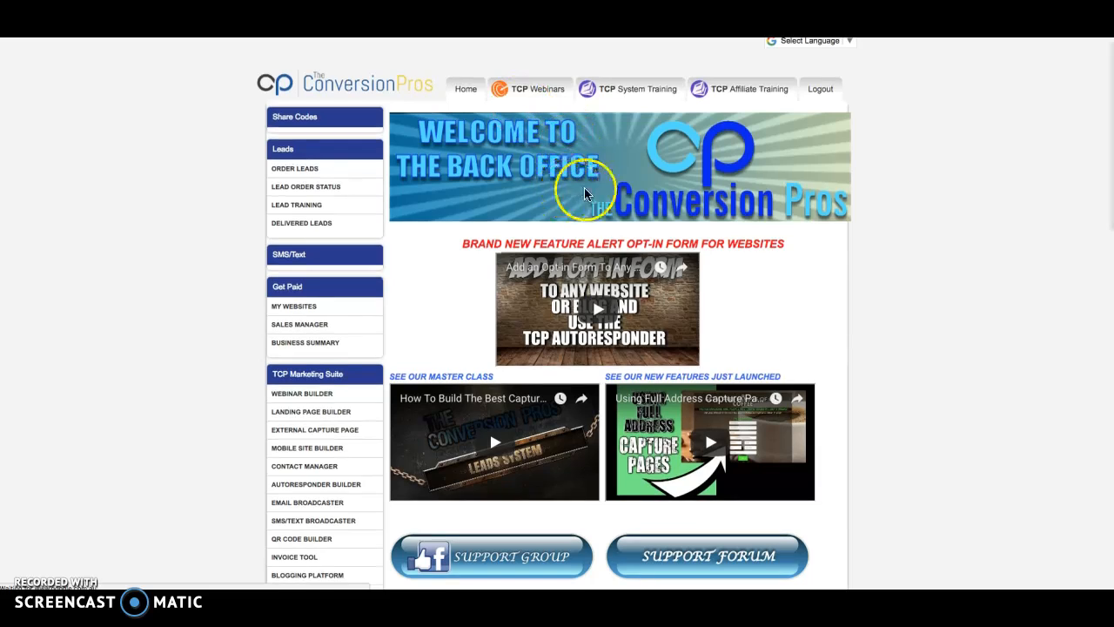
left_click(681, 205)
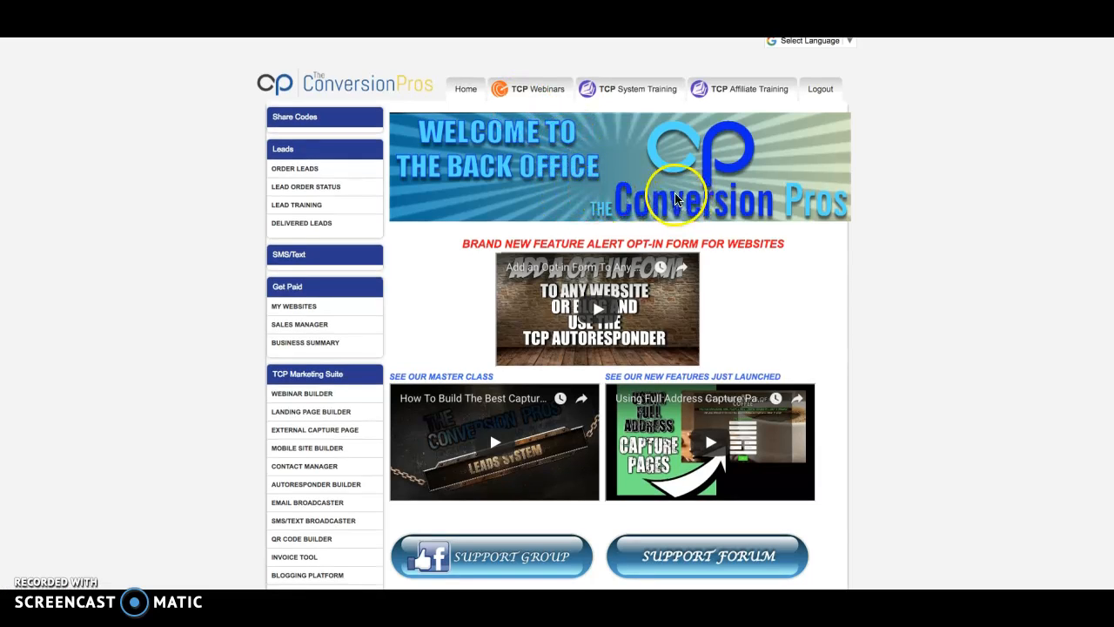
Step: Look over the back office home page's opt-in form feature alert, master class and new features videos
scroll(676, 198, "down", 2)
scroll(702, 200, "up", 2)
scroll(700, 205, "down", 1)
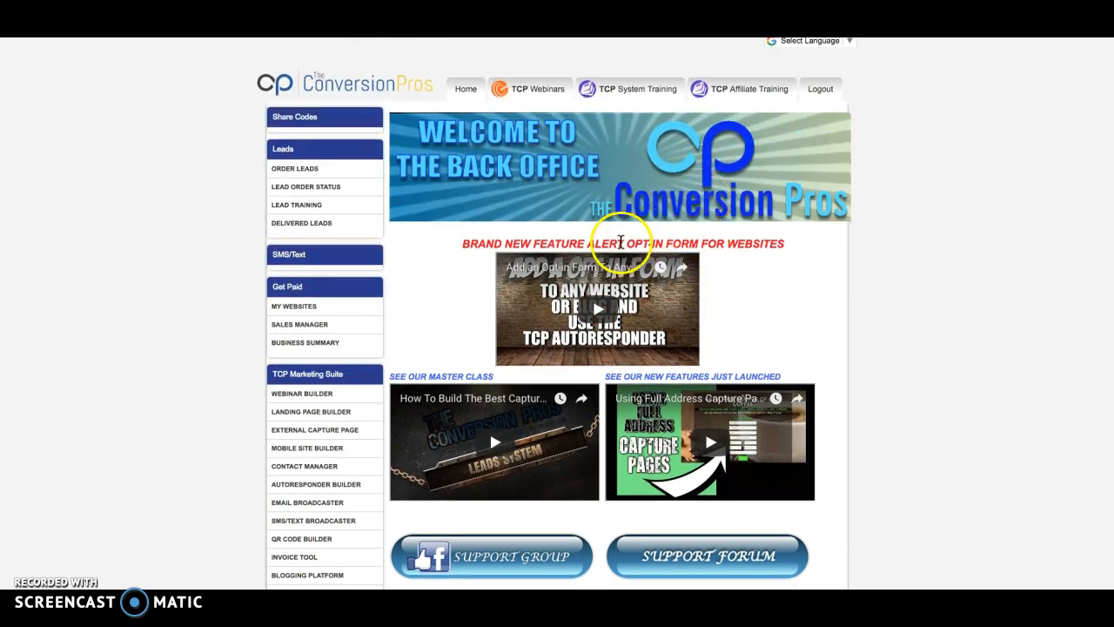
scroll(348, 359, "down", 2)
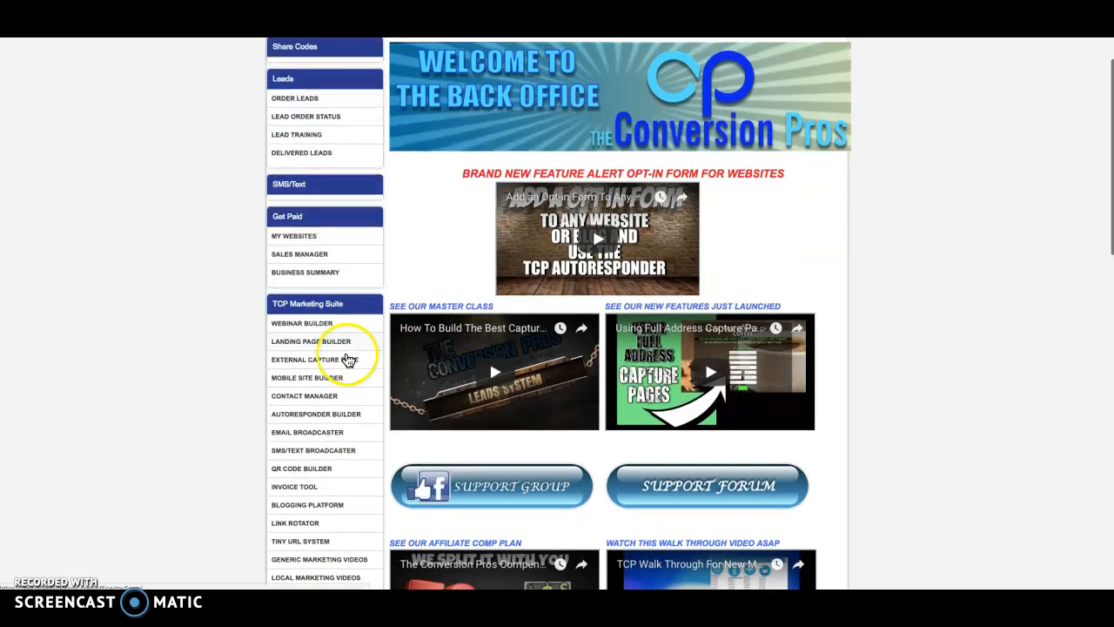
scroll(348, 360, "down", 3)
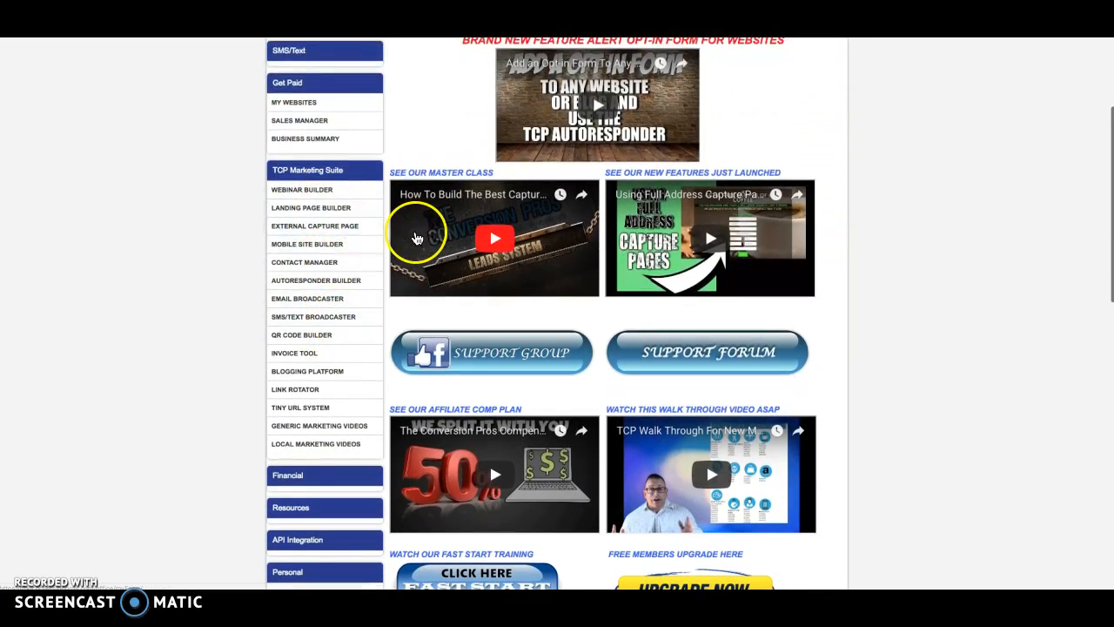
scroll(439, 222, "up", 5)
scroll(522, 218, "down", 1)
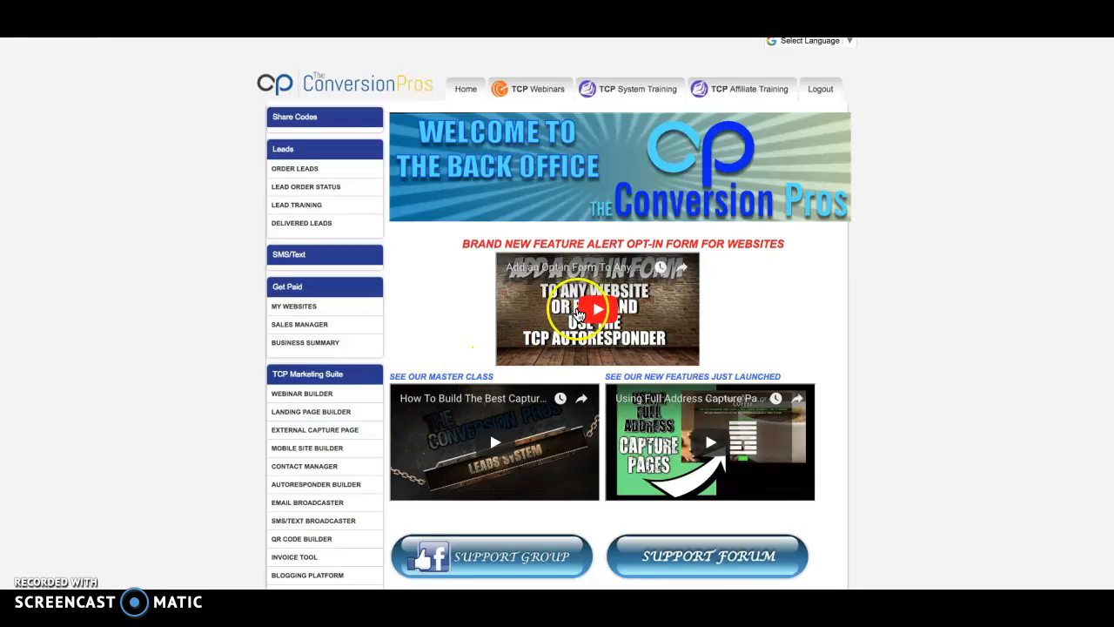
scroll(857, 247, "down", 1)
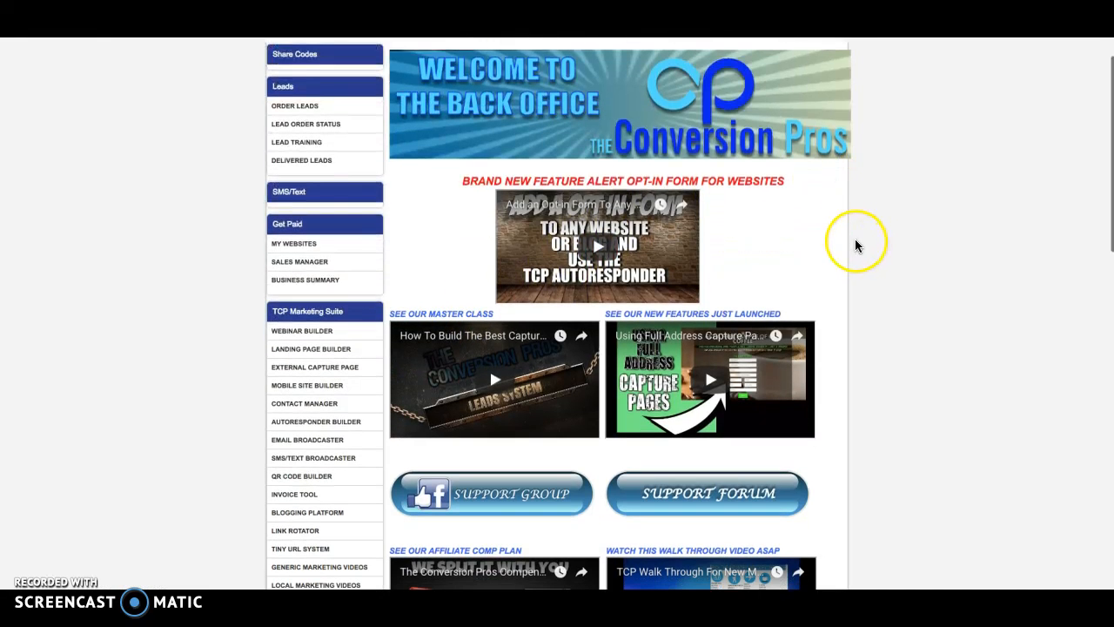
scroll(856, 246, "up", 1)
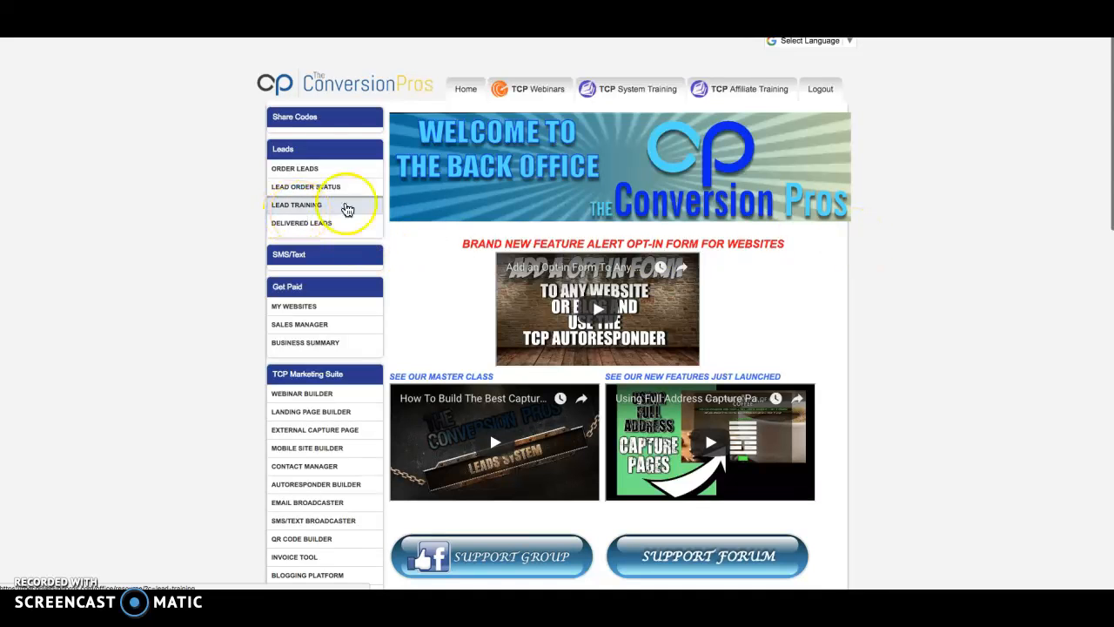
Step: Examine the Leads, Get Paid and TCP Marketing Suite tool lists, along with the support group, support forum and fast start training links
scroll(368, 219, "down", 5)
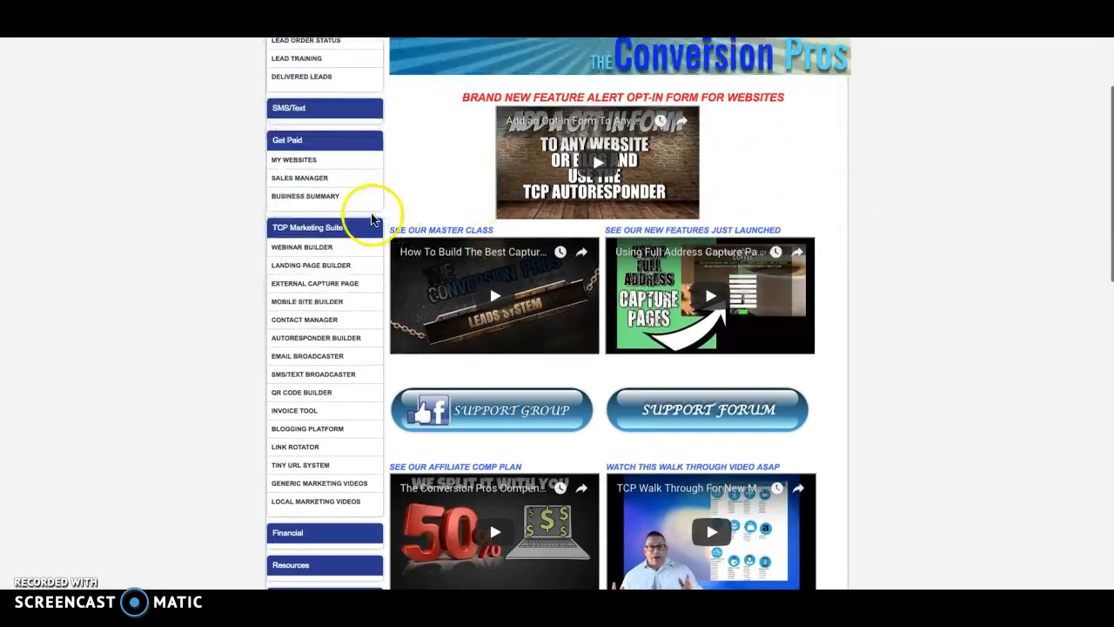
scroll(309, 198, "down", 1)
scroll(309, 198, "up", 6)
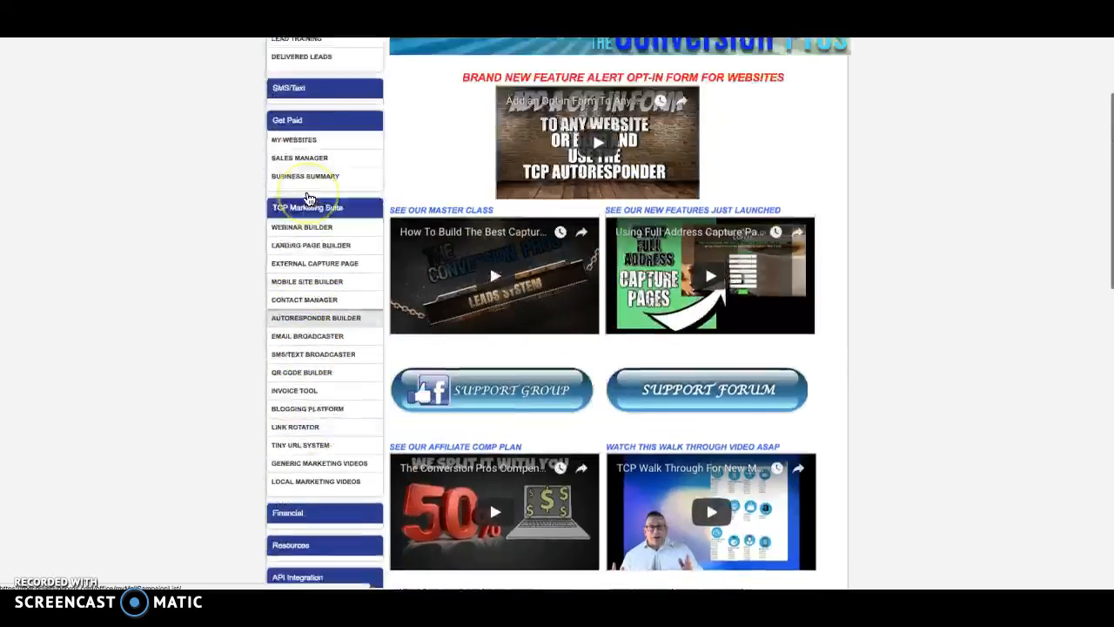
scroll(309, 199, "down", 2)
scroll(309, 198, "down", 3)
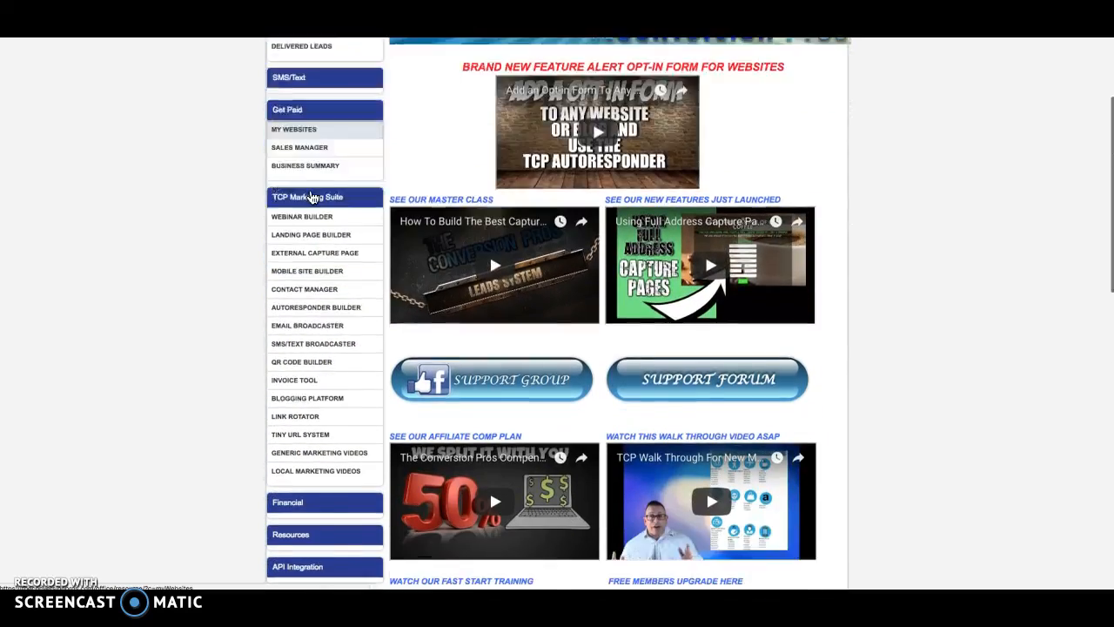
scroll(314, 196, "up", 5)
scroll(323, 192, "down", 2)
left_click(320, 276)
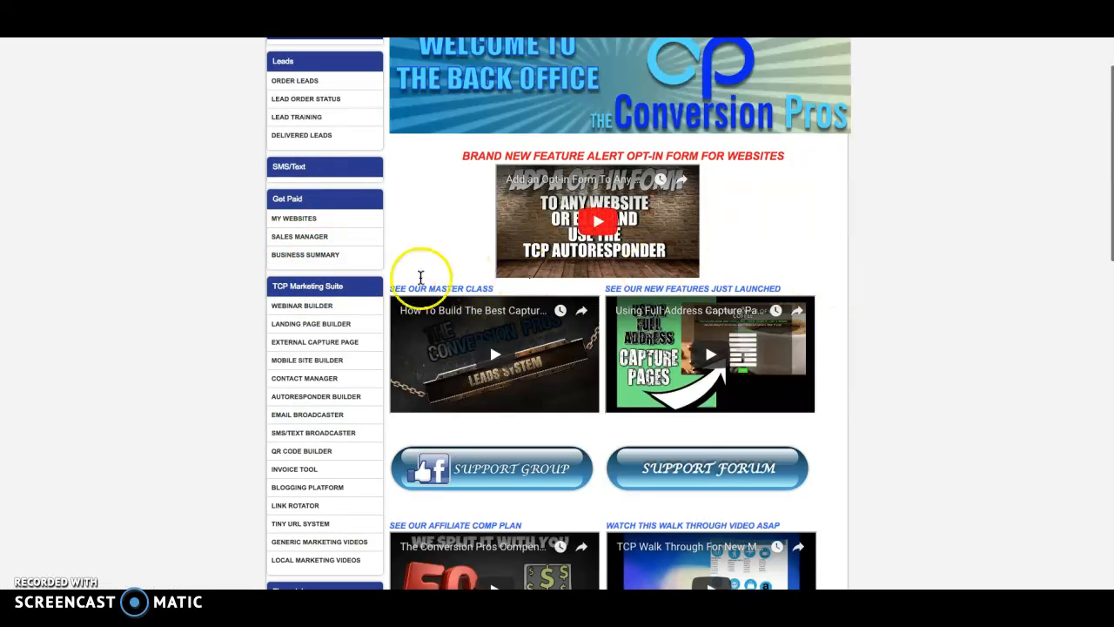
scroll(1018, 305, "down", 3)
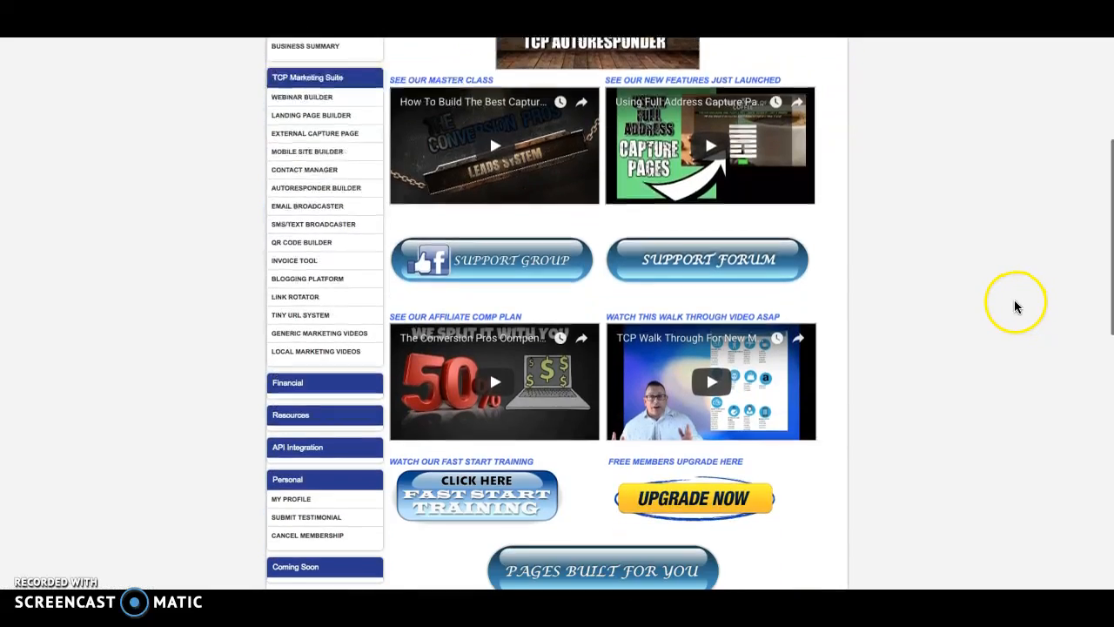
scroll(1019, 304, "up", 4)
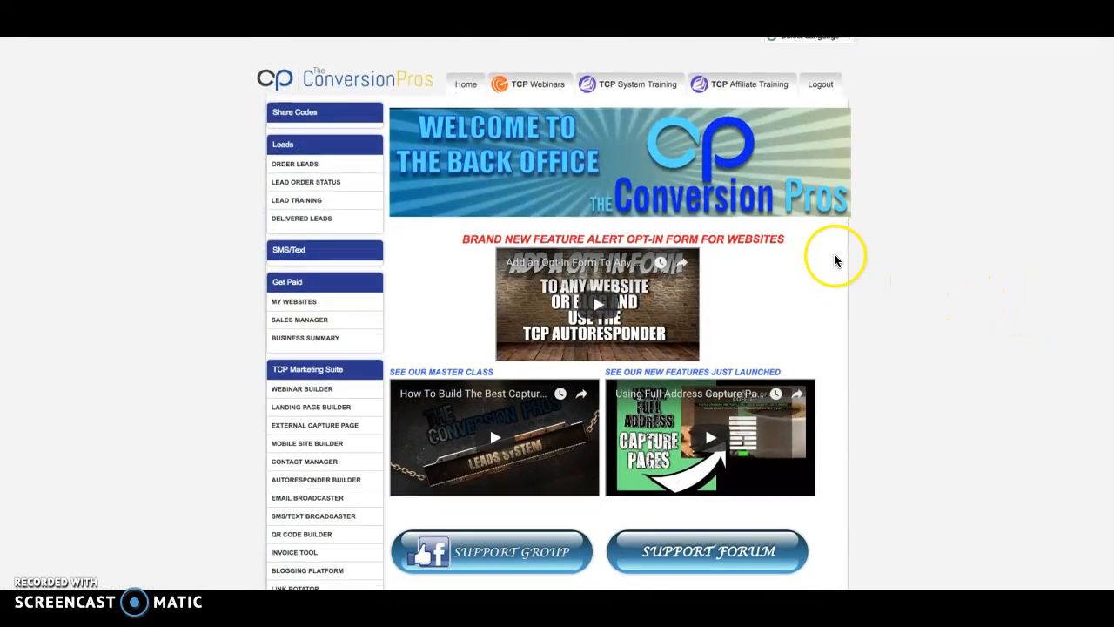
scroll(839, 259, "down", 1)
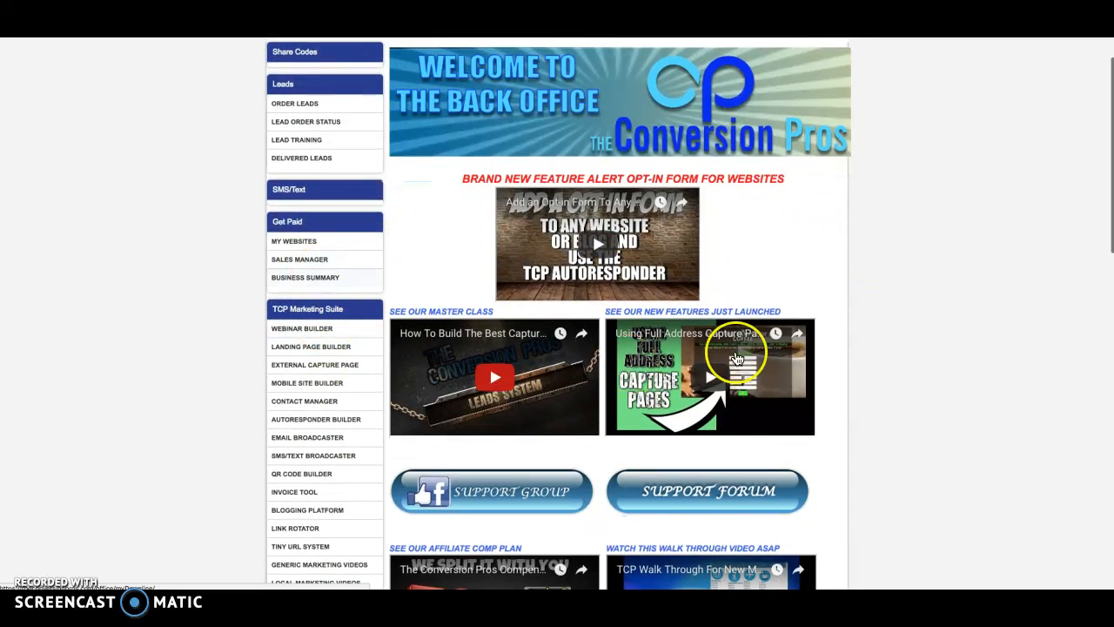
scroll(743, 352, "down", 1)
scroll(435, 348, "down", 4)
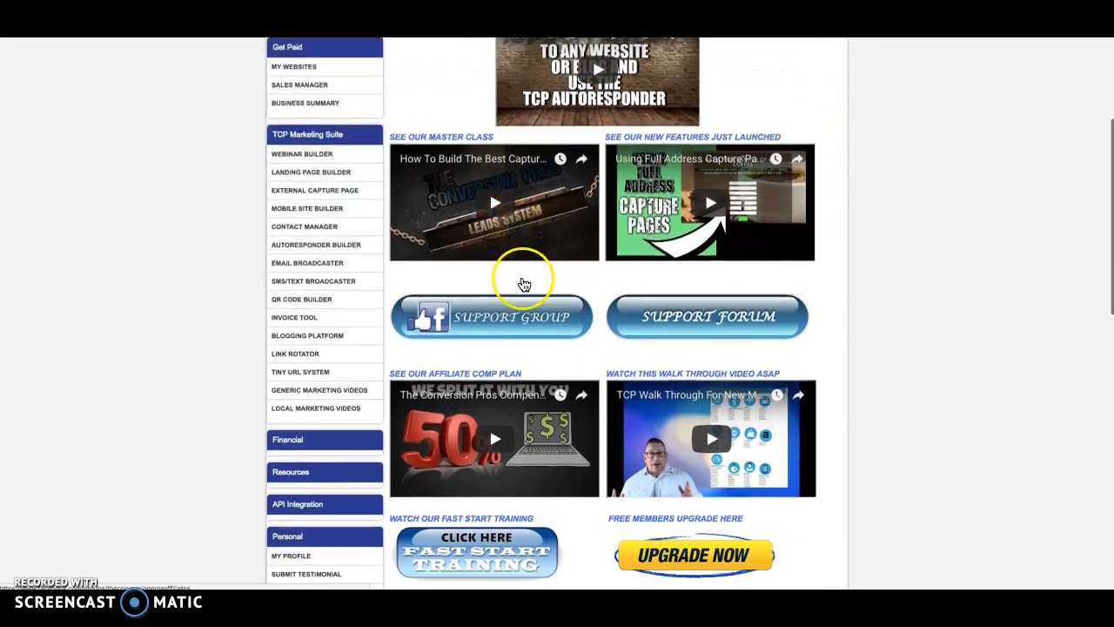